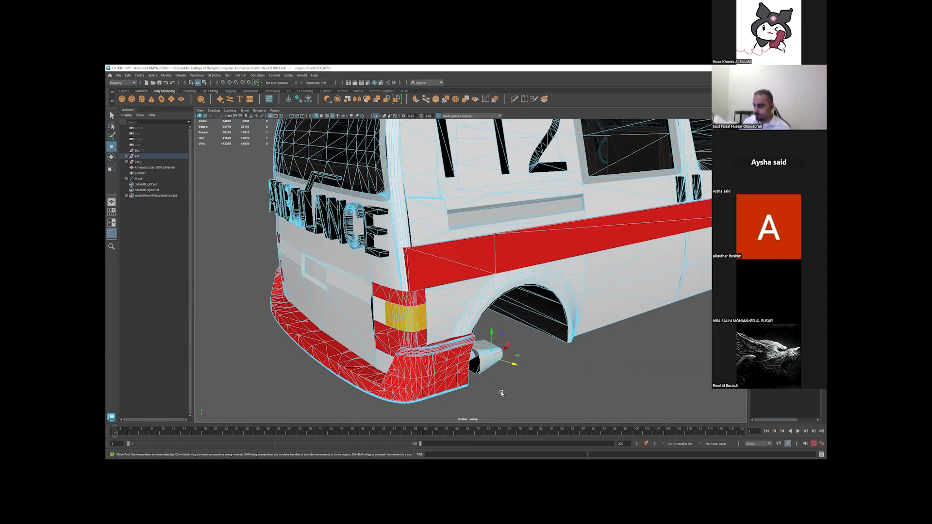
- Select the exhaust face ring and frame it in a side close-up
double_click(493, 357)
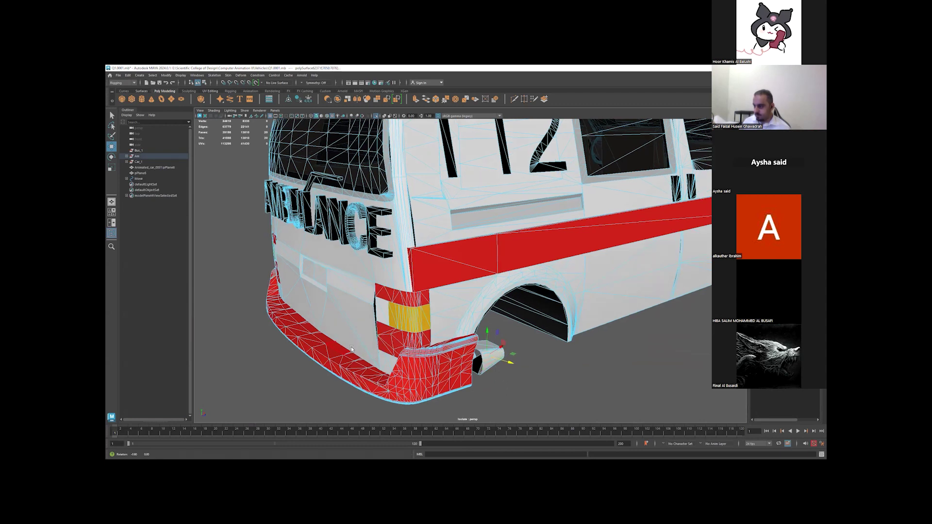
scroll(485, 362, up, 5)
scroll(470, 339, up, 3)
scroll(485, 337, down, 8)
alt+drag(485, 337, 521, 337)
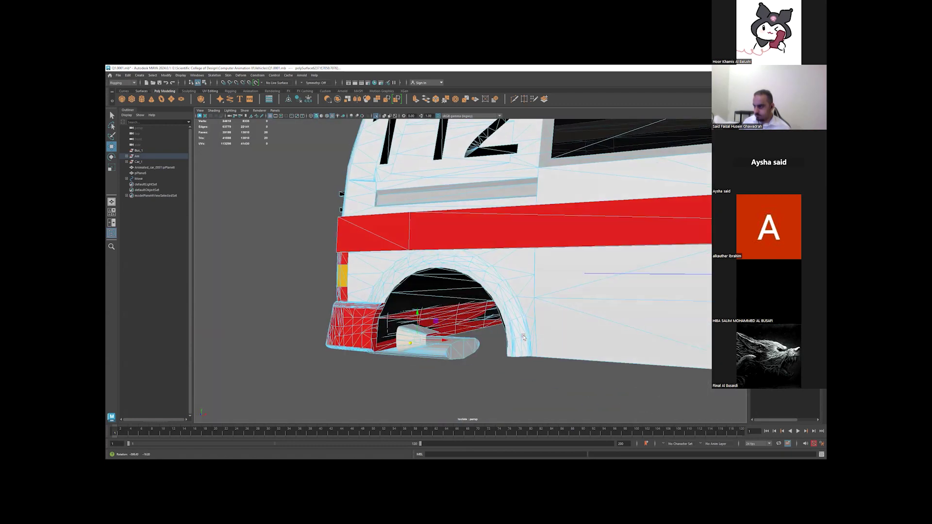
scroll(393, 326, up, 5)
alt+drag(393, 326, 409, 334)
scroll(423, 334, up, 2)
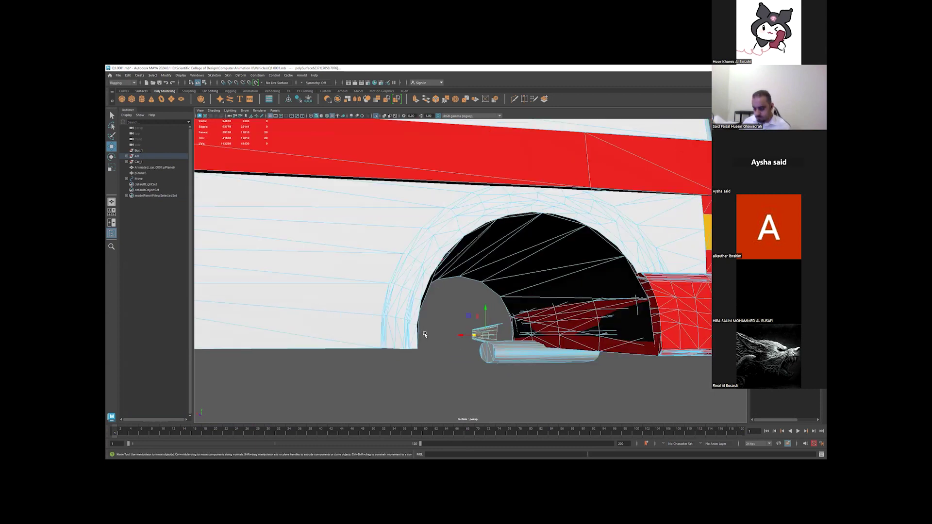
key(f)
mouse_move(526, 316)
alt+mouse_down()
mouse_move(527, 326)
mouse_move(552, 318)
mouse_move(509, 320)
alt+mouse_up()
- Box-select the exhaust pipe faces, including the lower one, then zoom back out
drag(332, 160, 362, 202)
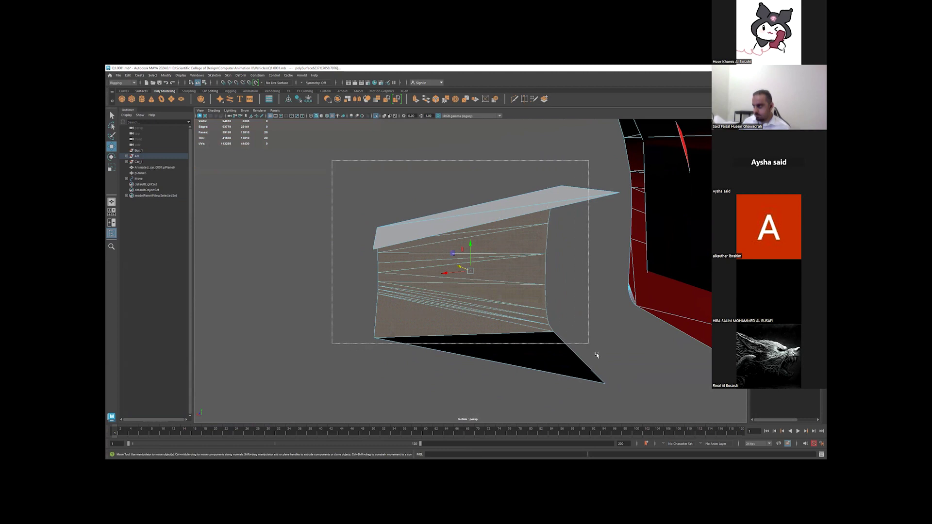
drag(396, 228, 621, 400)
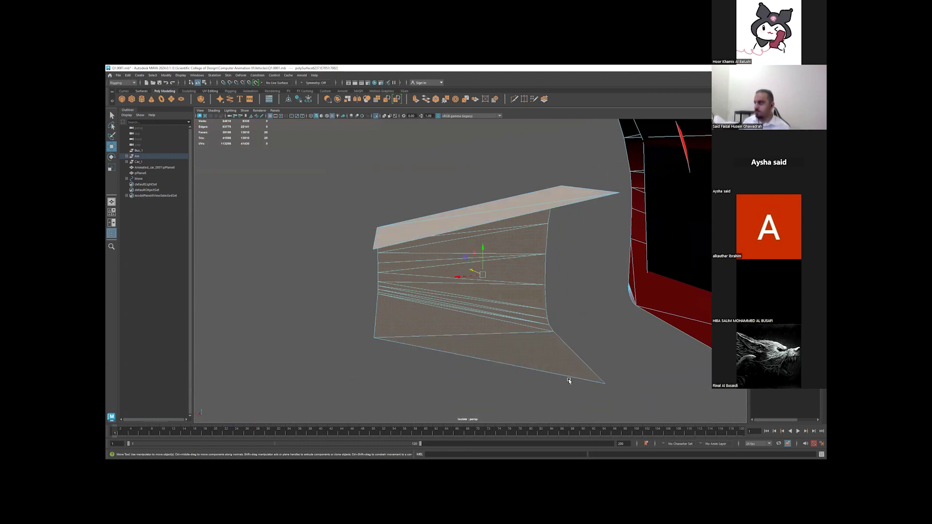
key(space)
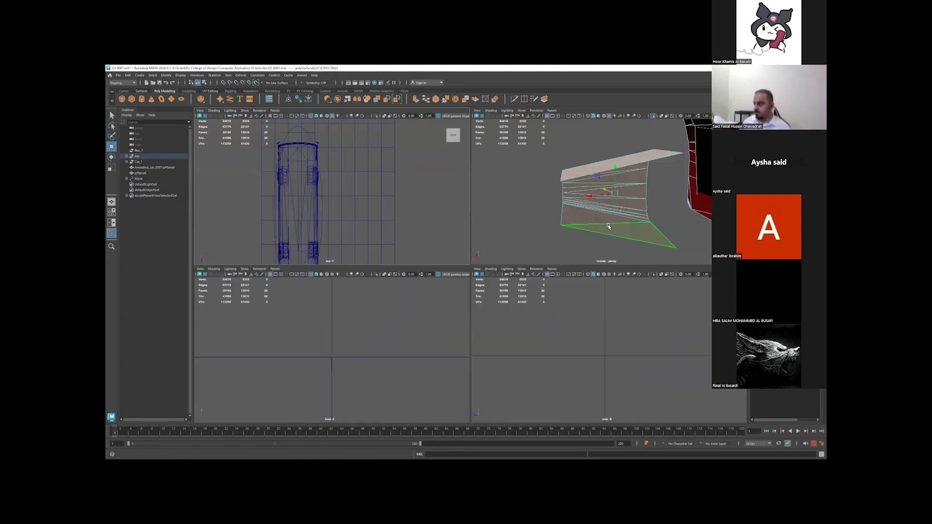
key(space)
scroll(563, 308, down, 3)
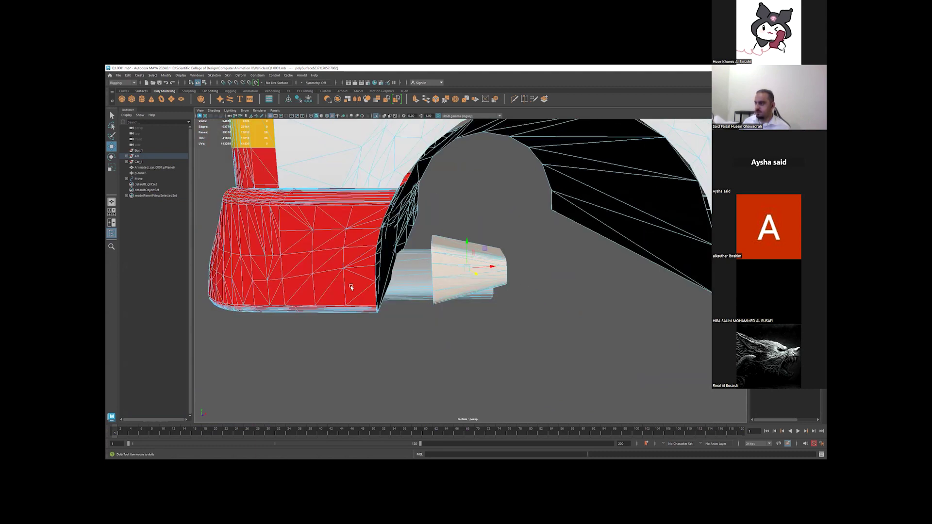
scroll(460, 297, down, 2)
scroll(460, 298, down, 2)
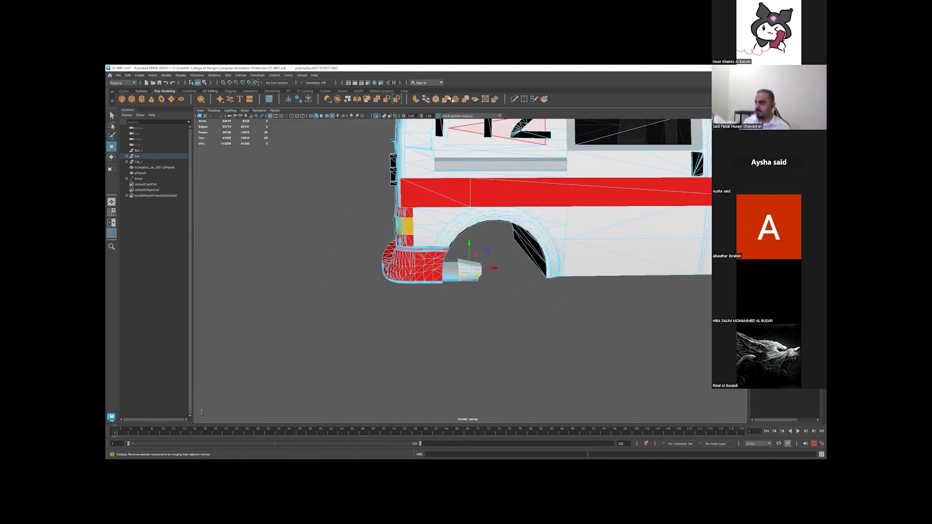
- Turn off isolation to show the whole scene and extract the selected wheel faces
click(377, 117)
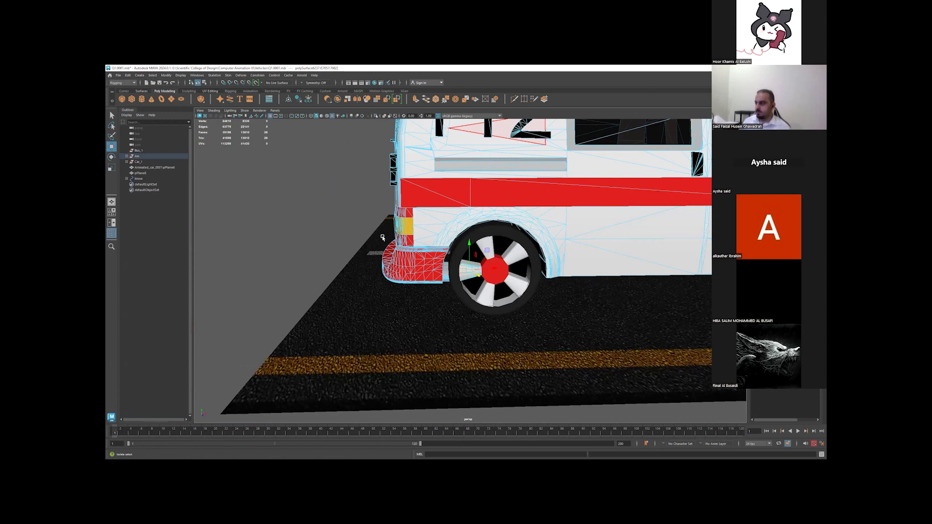
scroll(460, 279, up, 3)
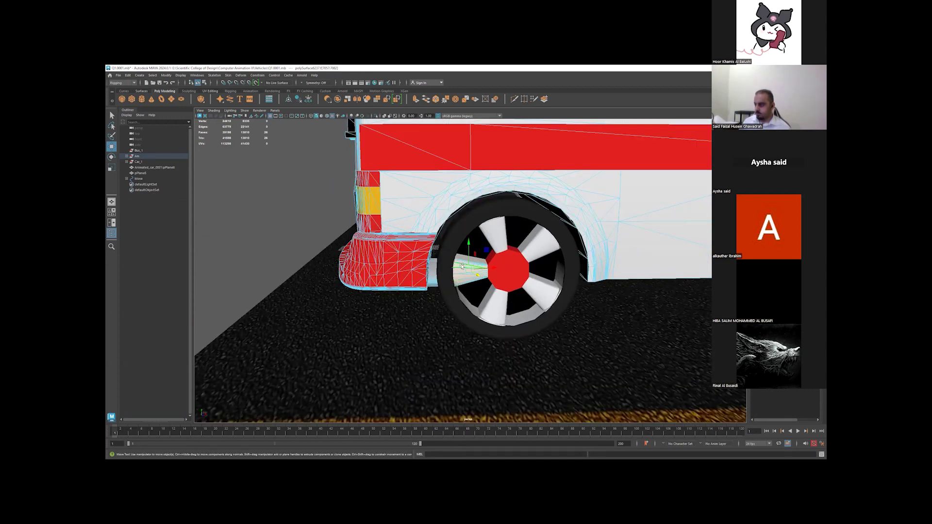
shift+right_click(461, 265)
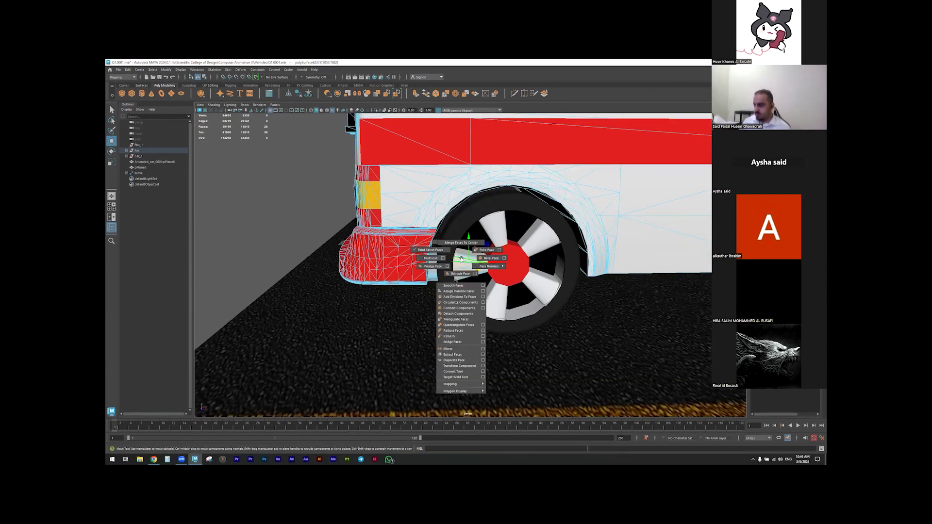
click(460, 356)
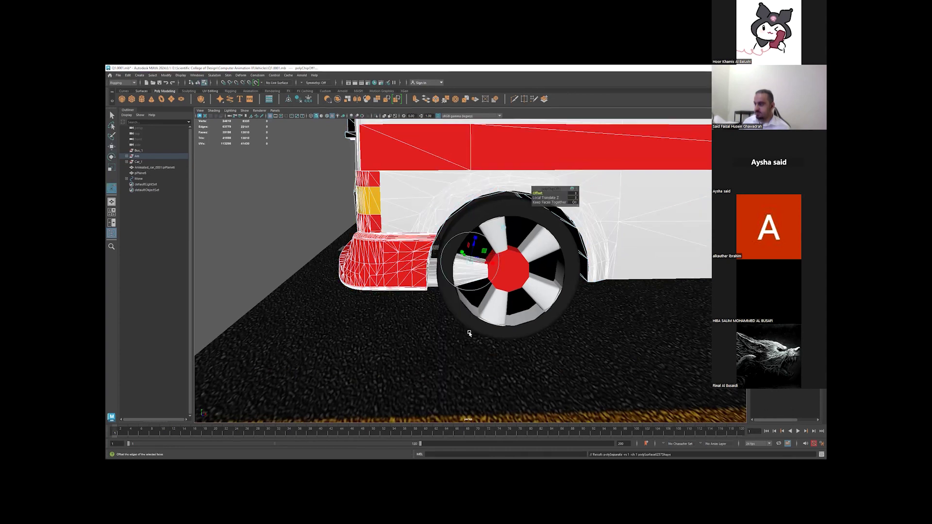
- Select all the rear wheel parts and combine them into polySurface6426
click(515, 272)
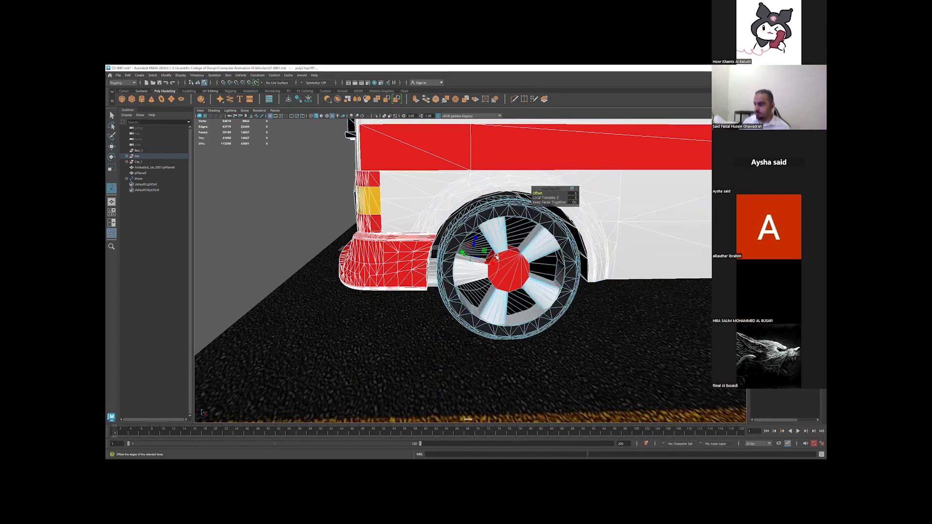
right_drag(505, 271, 504, 242)
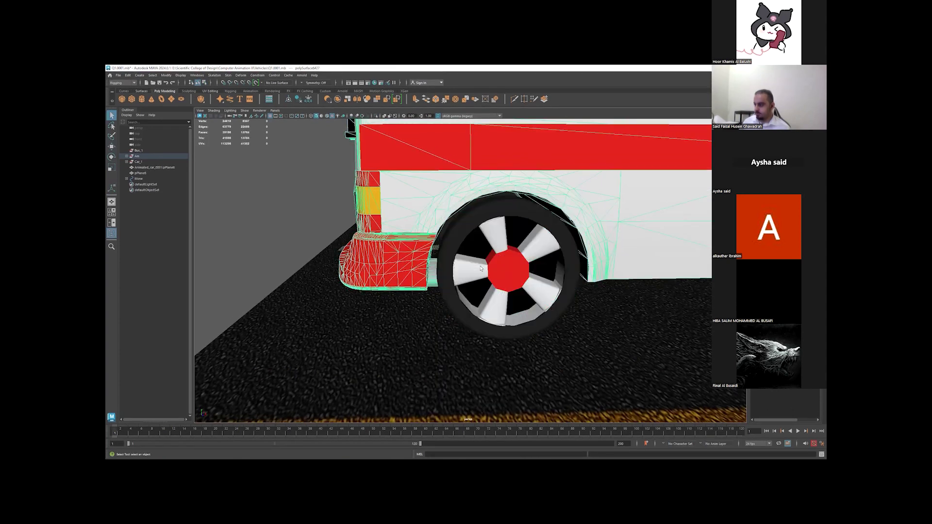
click(461, 275)
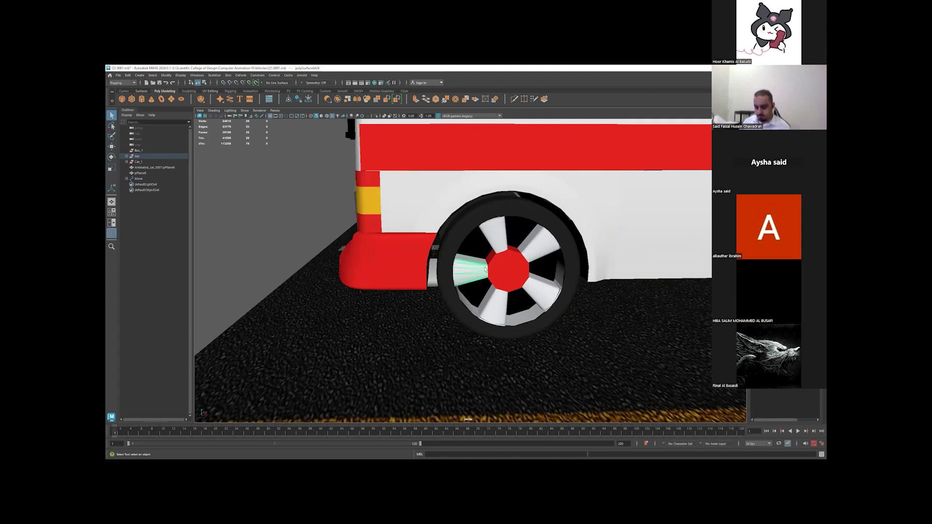
key(Delete)
key(ctrl+z)
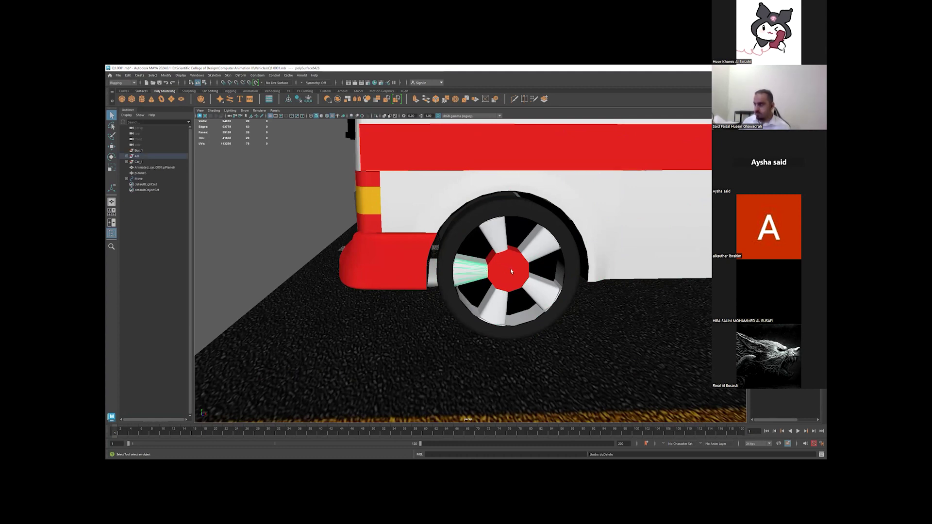
click(511, 272)
alt+drag(511, 271, 473, 103)
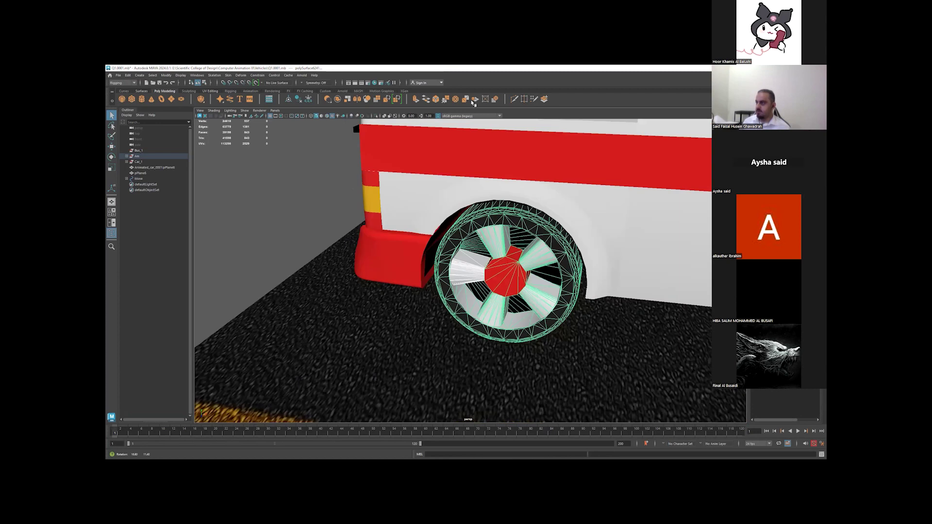
click(338, 100)
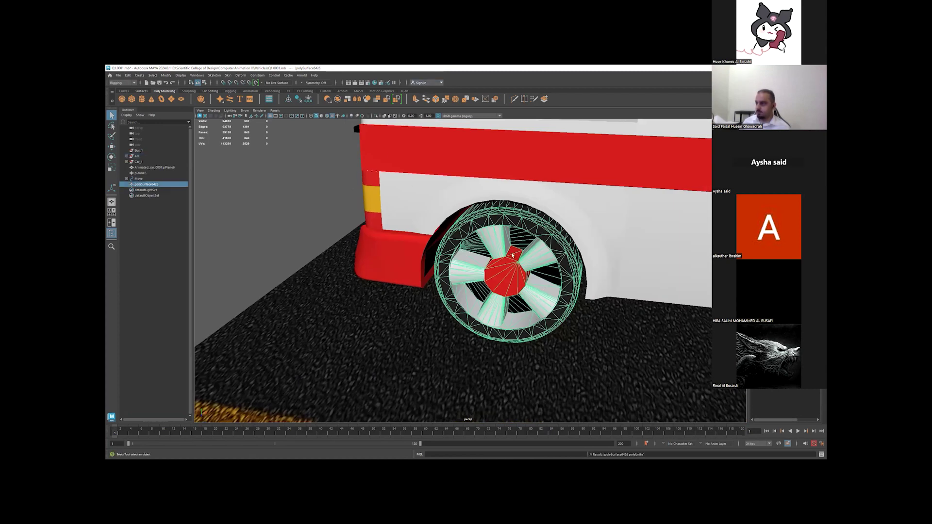
- Orbit to a side view of the ambulance and select its rear and front wheels
alt+right_drag(626, 284, 331, 284)
mouse_move(511, 253)
alt+mouse_down()
mouse_move(470, 293)
mouse_move(623, 284)
alt+mouse_up()
click(678, 273)
alt+drag(678, 273, 474, 296)
click(479, 307)
click(238, 318)
alt+drag(238, 317, 295, 311)
- Reframe the ambulance's side and select the rear wheel for rotating
scroll(425, 306, down, 3)
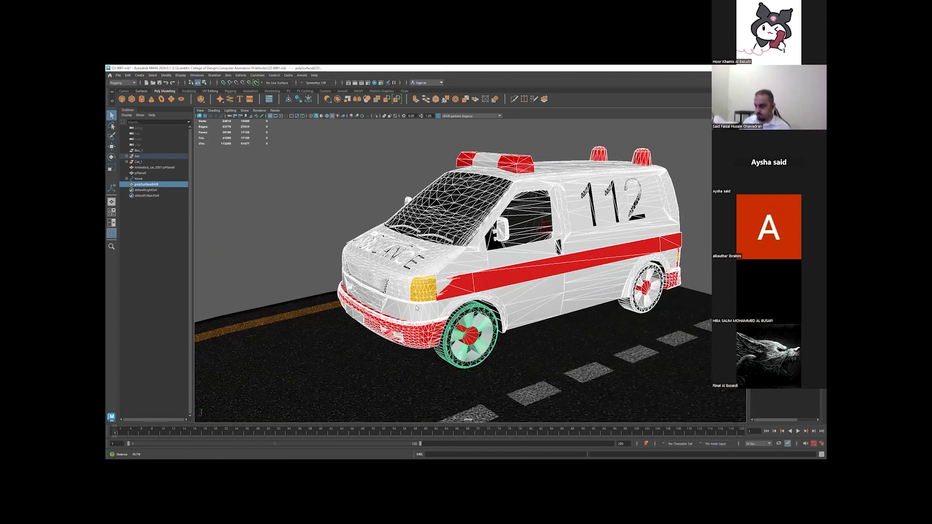
scroll(410, 310, down, 2)
scroll(410, 310, up, 1)
scroll(410, 310, down, 1)
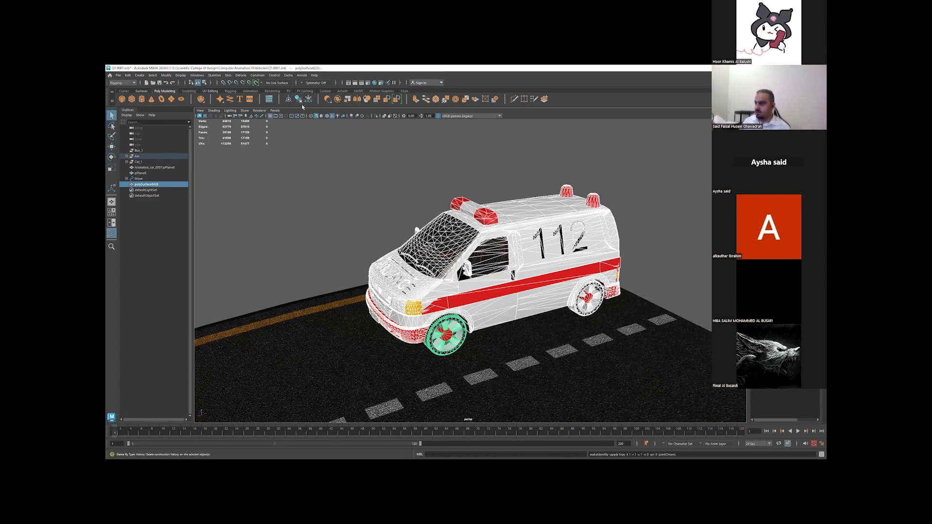
mouse_move(340, 218)
alt+mouse_down()
mouse_move(437, 228)
mouse_move(438, 297)
mouse_move(402, 299)
mouse_move(480, 297)
alt+mouse_up()
alt+right_drag(481, 298, 522, 277)
mouse_move(522, 278)
alt+mouse_down()
mouse_move(528, 291)
mouse_move(494, 287)
mouse_move(504, 266)
alt+mouse_up()
click(527, 292)
key(e)
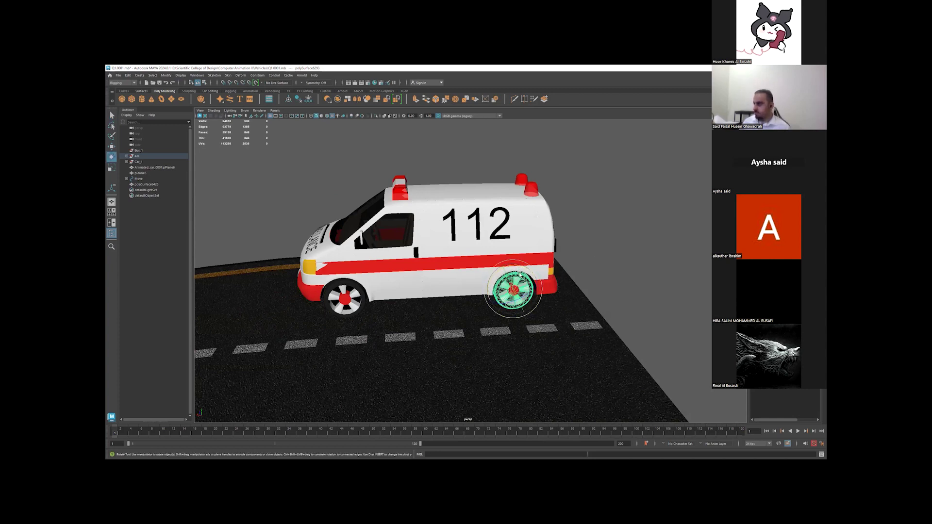
- Select the front wheel and test-spin it about 90 degrees
click(344, 303)
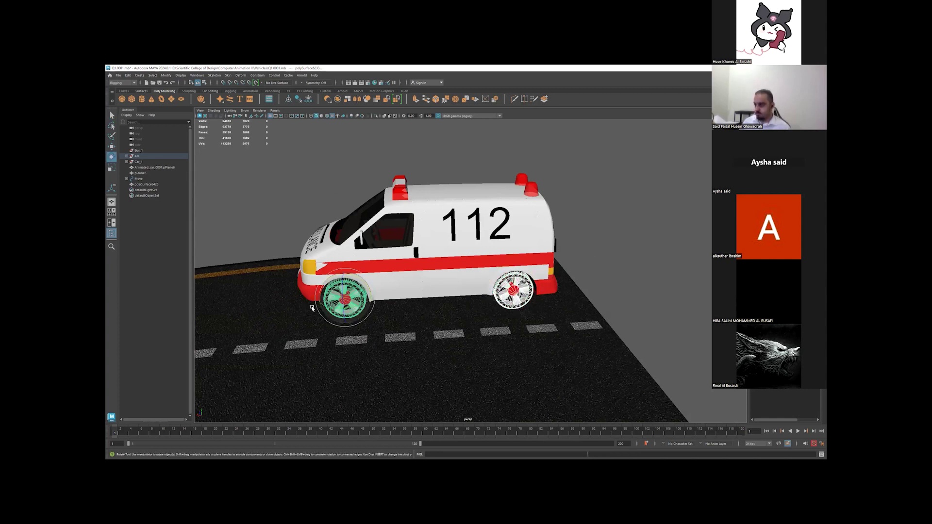
alt+drag(344, 303, 467, 305)
click(467, 304)
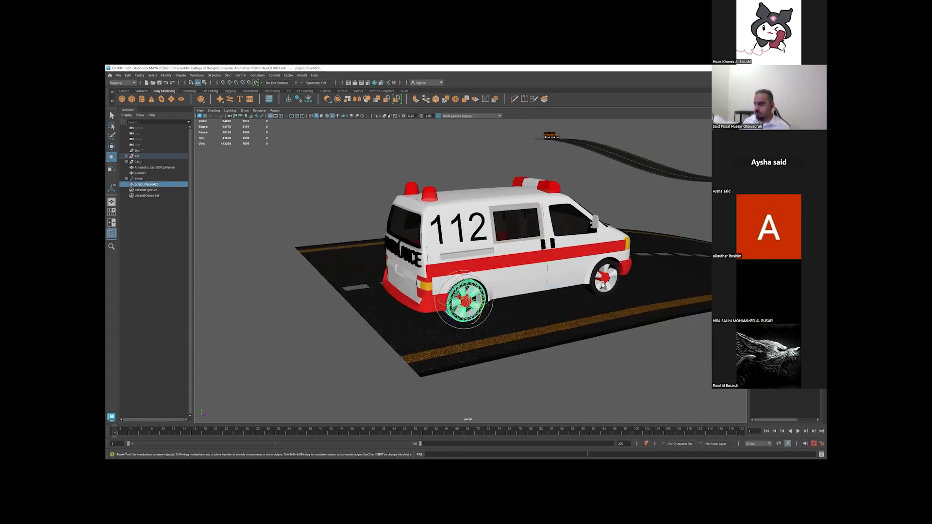
shift+click(606, 278)
mouse_move(606, 278)
alt+mouse_down()
mouse_move(509, 301)
mouse_move(582, 281)
mouse_move(518, 67)
alt+mouse_up()
click(603, 271)
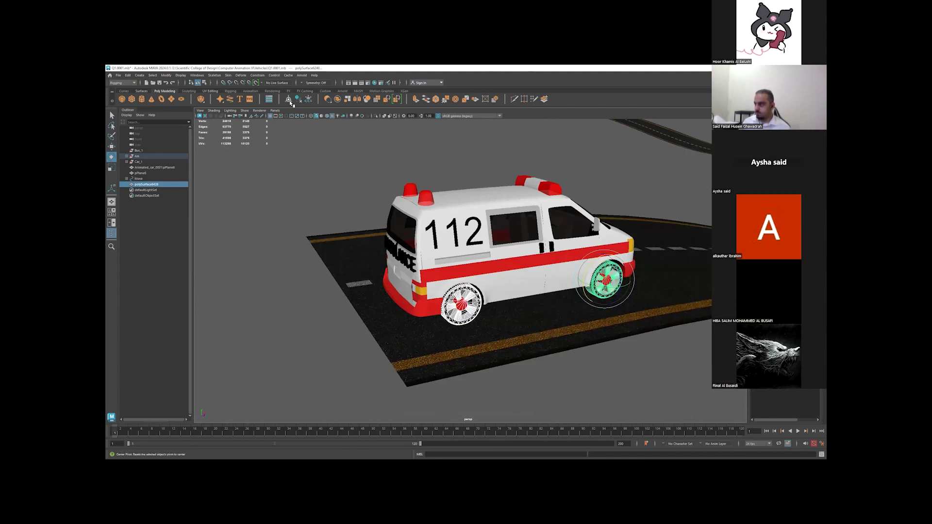
middle_drag(560, 150, 368, 162)
- On the ambulance's other side, select the rear wheel with the Rotate tool active
mouse_move(368, 162)
alt+mouse_down()
mouse_move(375, 199)
mouse_move(438, 188)
alt+mouse_up()
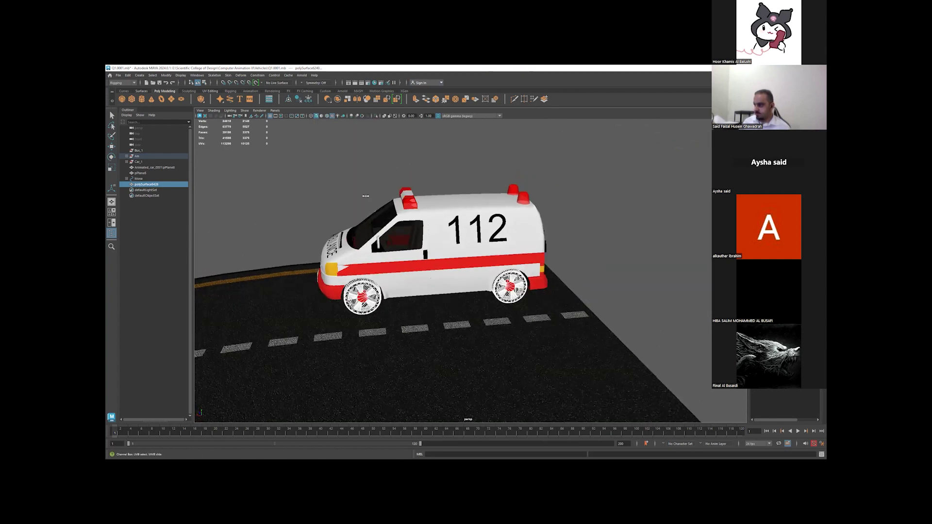
alt+drag(585, 200, 476, 209)
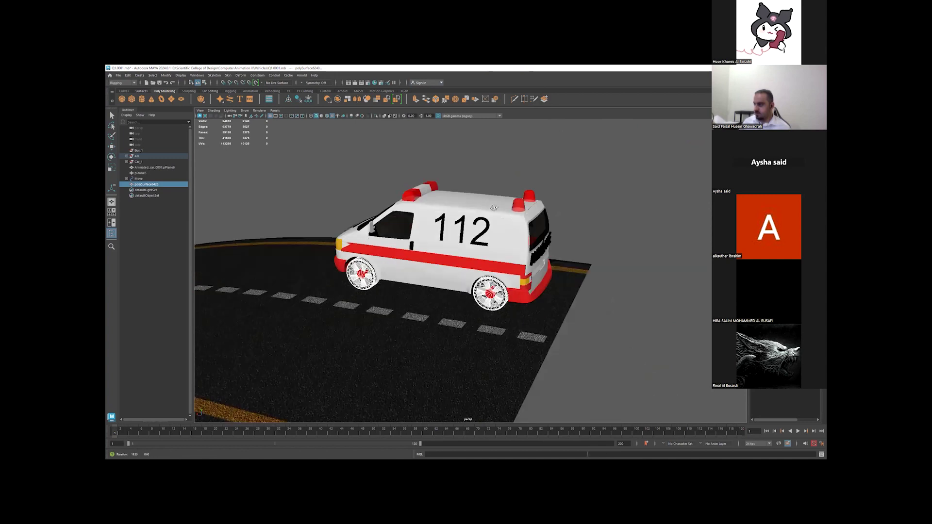
click(439, 301)
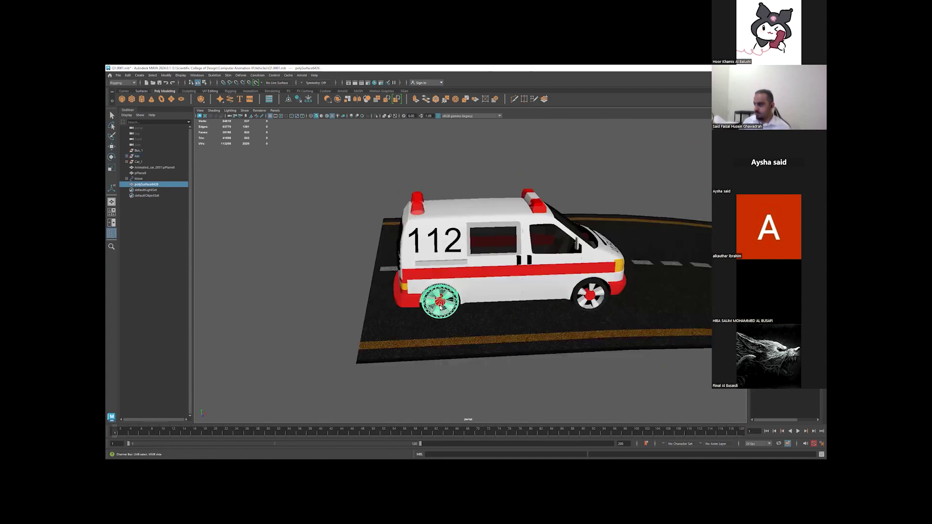
key(e)
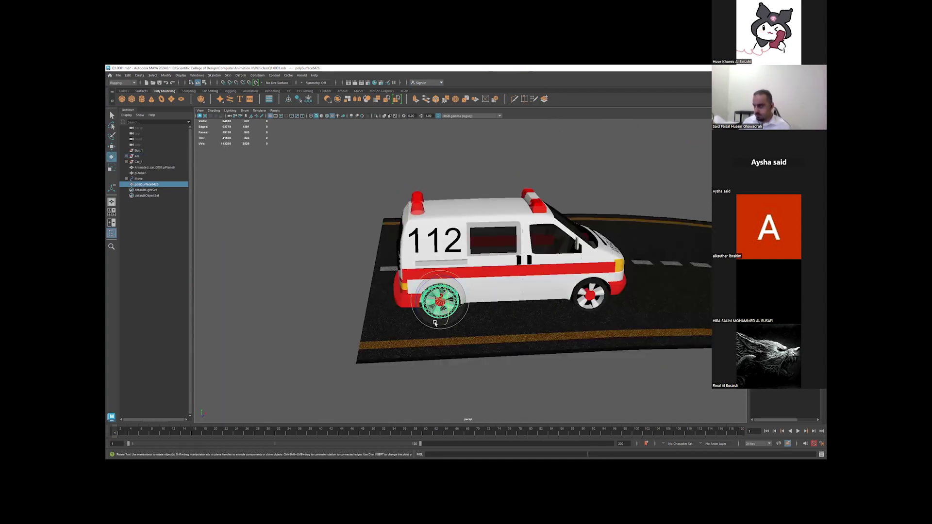
mouse_move(354, 332)
alt+mouse_down()
mouse_move(322, 333)
mouse_move(341, 328)
alt+mouse_up()
- Turn the rear wheel's pivot axes about 38 degrees and frame the wheel
key(d)
alt+right_drag(337, 340, 493, 341)
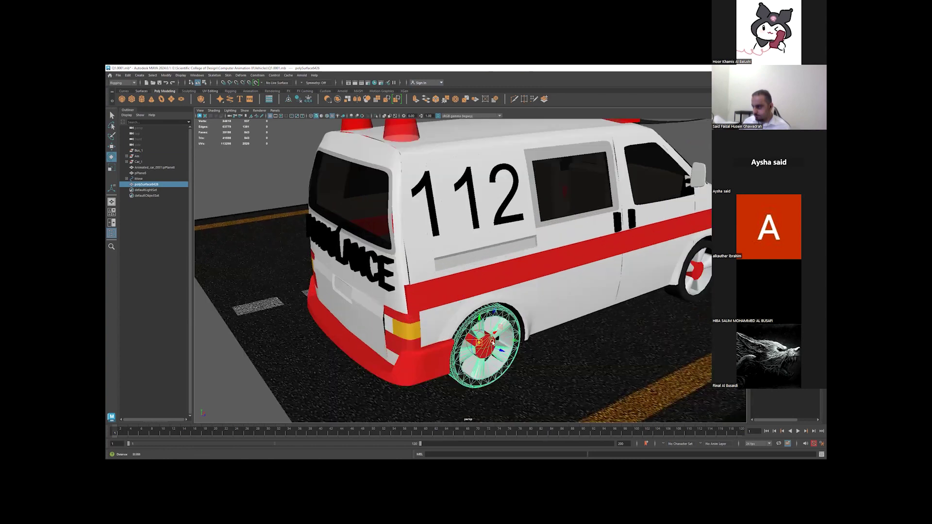
alt+middle_drag(475, 340, 395, 301)
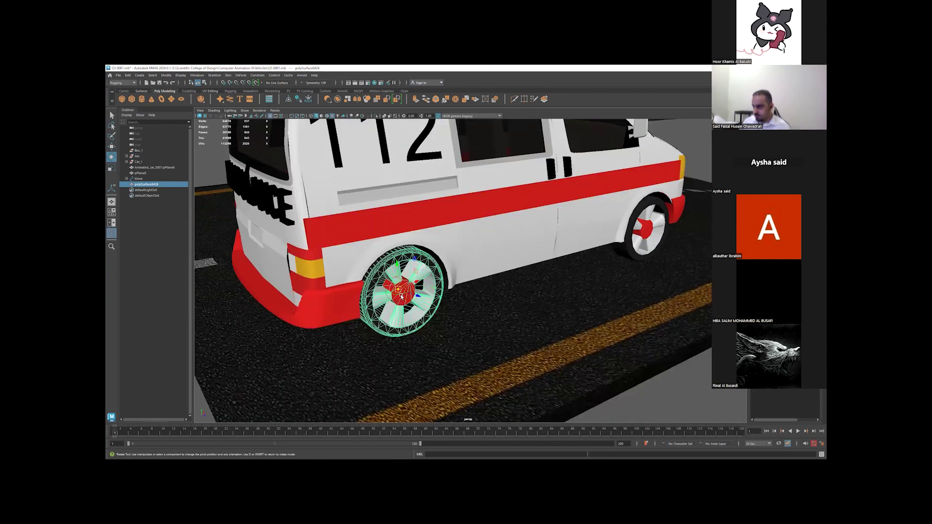
drag(400, 296, 394, 293)
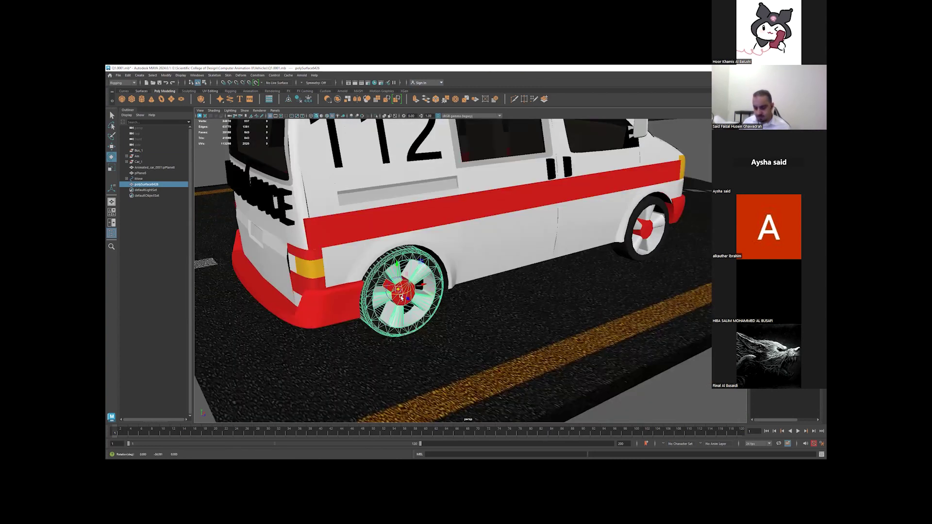
key(w)
mouse_move(401, 297)
alt+mouse_down()
mouse_move(453, 325)
mouse_move(369, 299)
alt+mouse_up()
scroll(345, 300, up, 2)
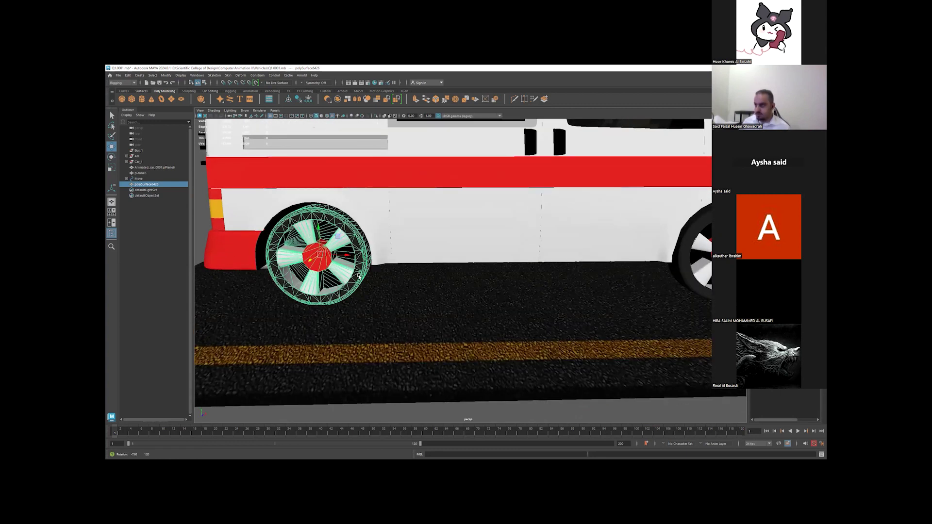
scroll(359, 276, up, 2)
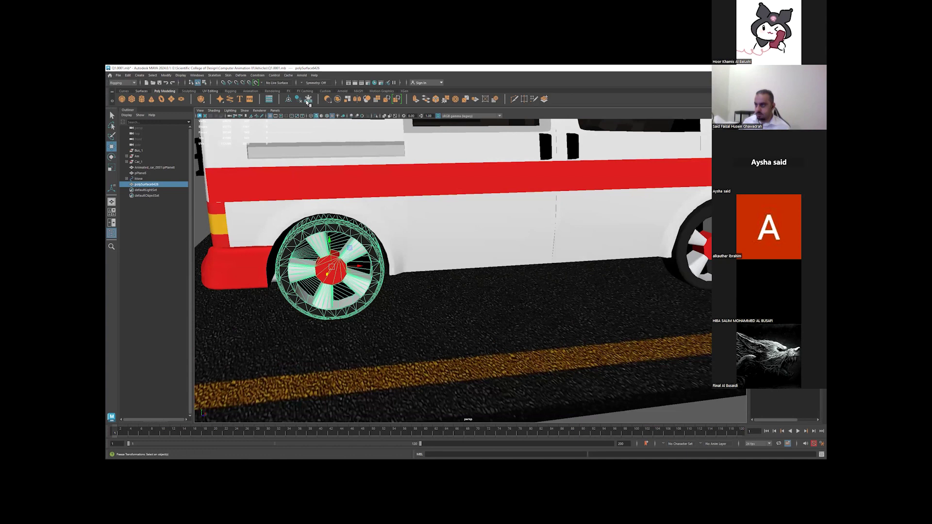
mouse_move(330, 229)
alt+mouse_down()
mouse_move(365, 265)
mouse_move(390, 331)
mouse_move(458, 335)
alt+mouse_up()
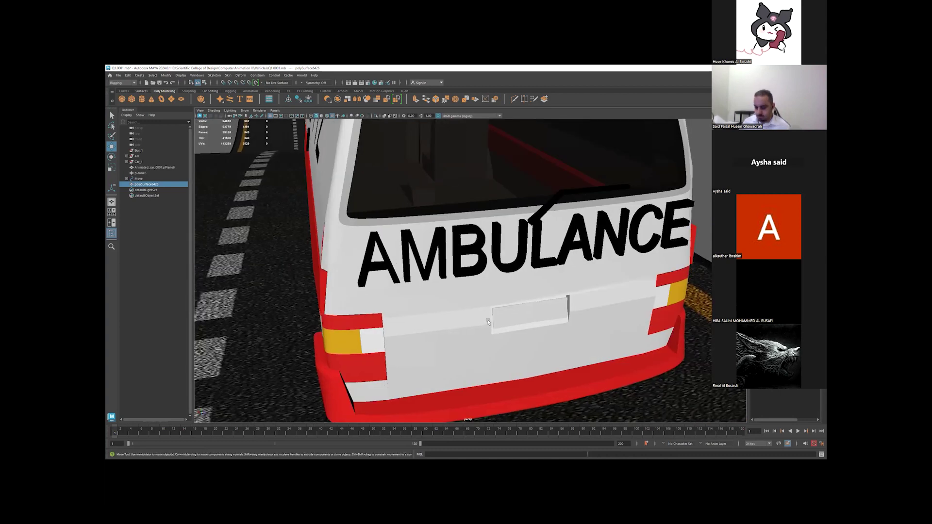
key(f)
- View the wheel side-on, try a new spoke angle, then undo it
alt+drag(347, 327, 345, 320)
alt+right_drag(345, 320, 279, 322)
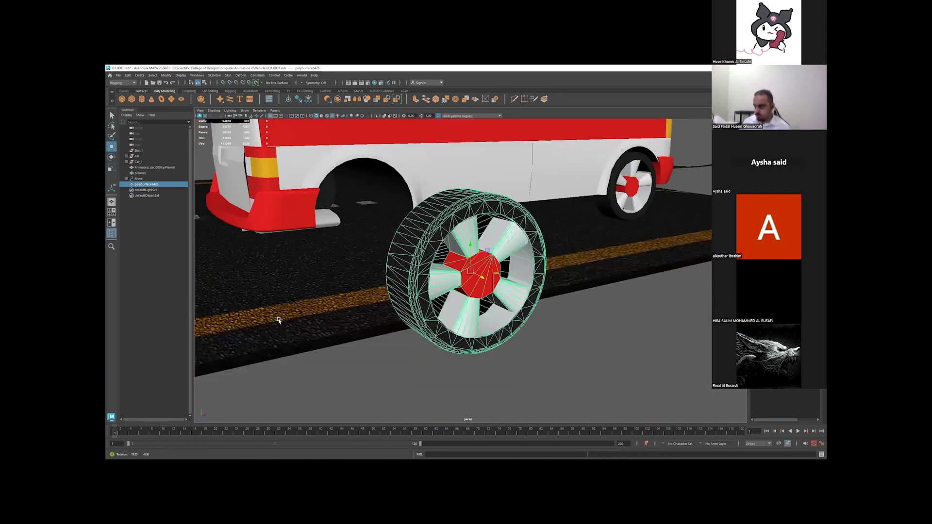
mouse_move(278, 322)
alt+mouse_down()
mouse_move(382, 291)
mouse_move(399, 276)
alt+mouse_up()
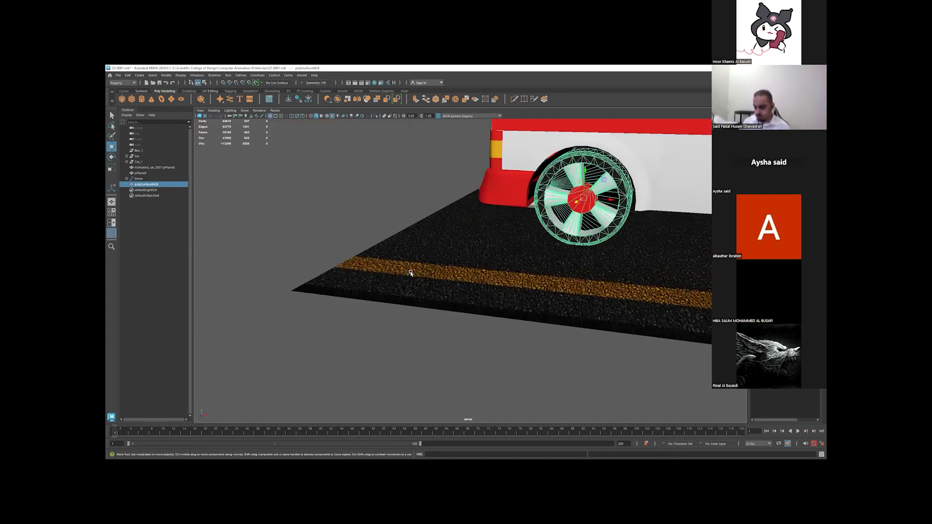
key(f)
alt+right_drag(427, 270, 376, 273)
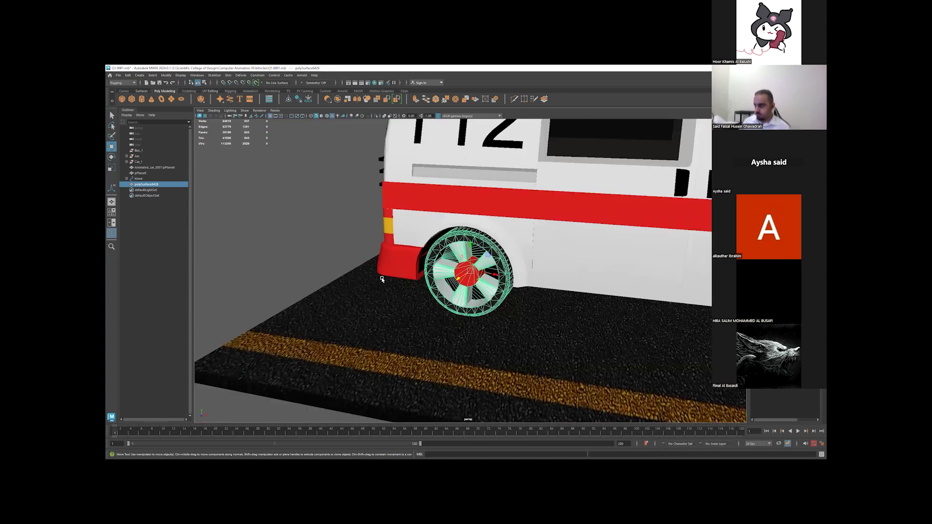
alt+drag(382, 280, 359, 272)
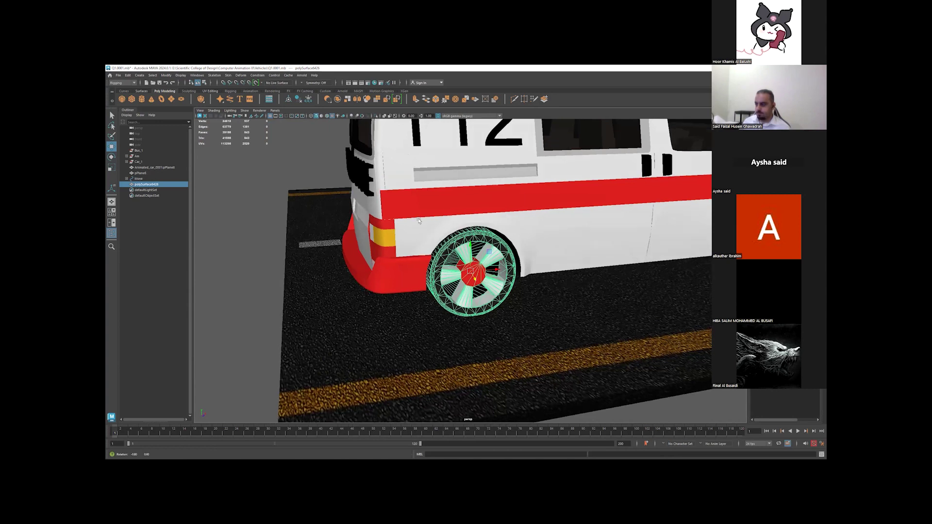
alt+drag(369, 272, 417, 272)
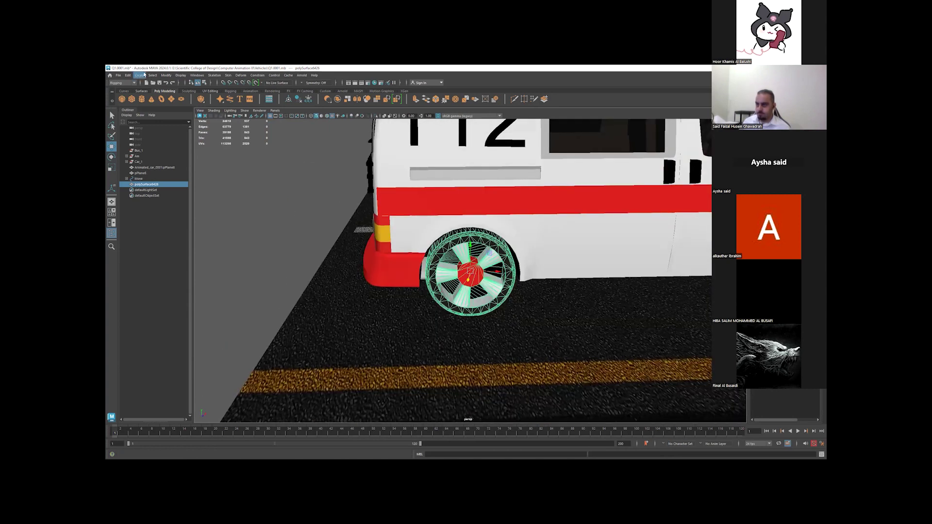
mouse_move(454, 230)
alt+mouse_down()
mouse_move(413, 230)
mouse_move(463, 232)
alt+mouse_up()
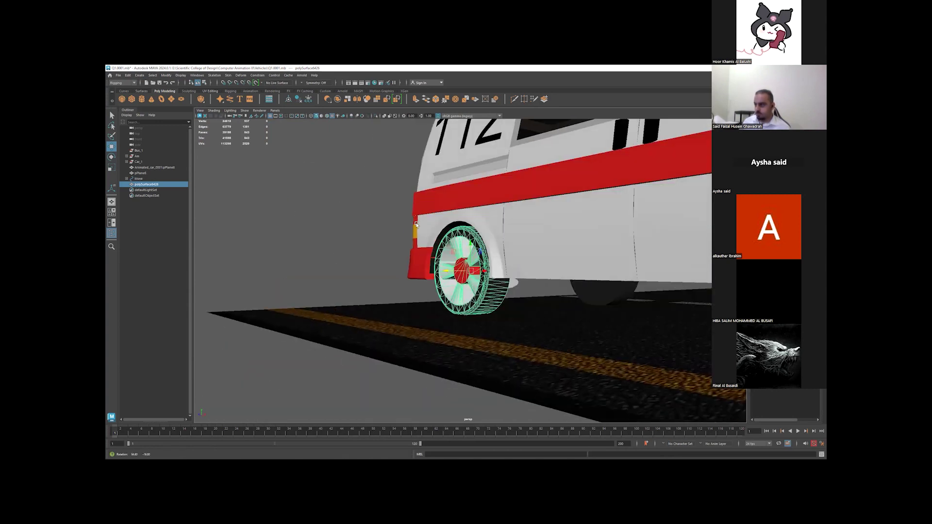
key(e)
drag(456, 255, 481, 272)
key(ctrl+z)
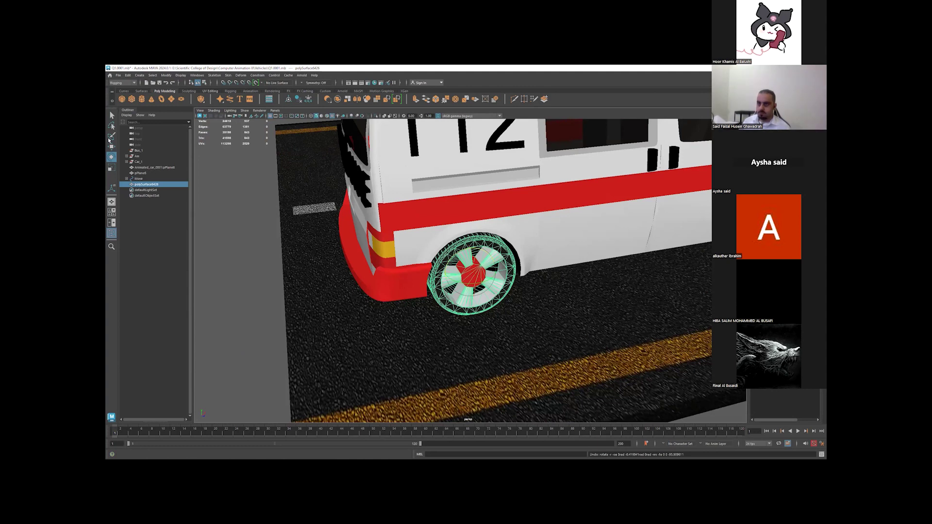
- Set the Rotate tool's Axis Orientation to Object and rotate the wheel
double_click(111, 157)
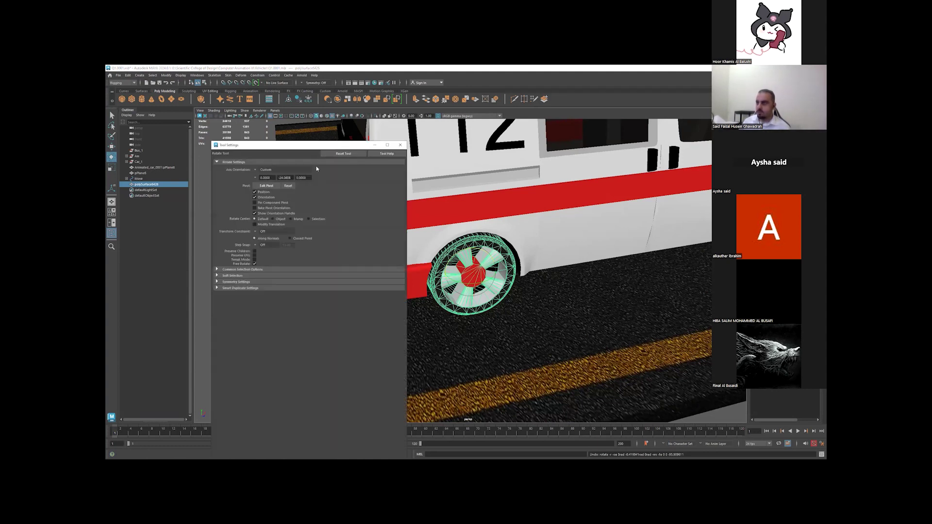
click(255, 171)
click(266, 172)
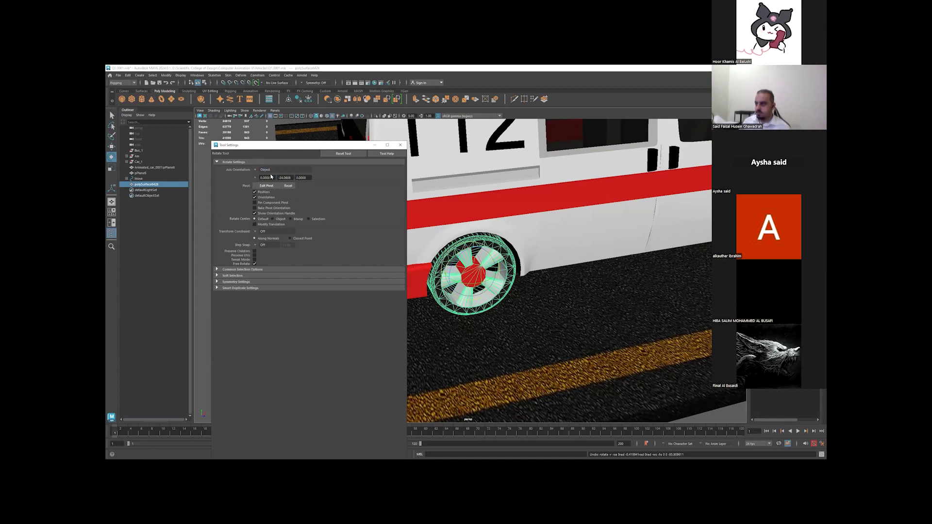
drag(452, 261, 474, 265)
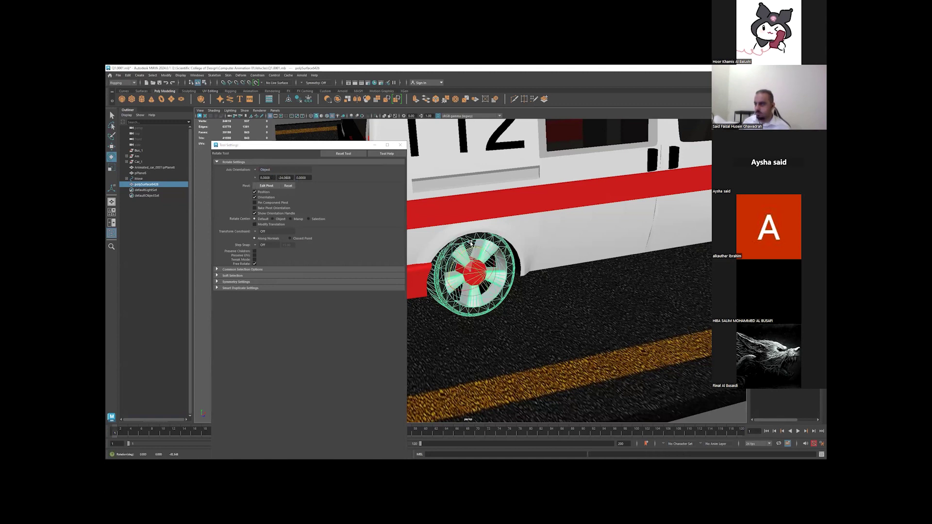
- Cycle Axis Orientation through Component, Gimbal and Custom, settle on World, and reselect the wheel
click(264, 169)
click(273, 185)
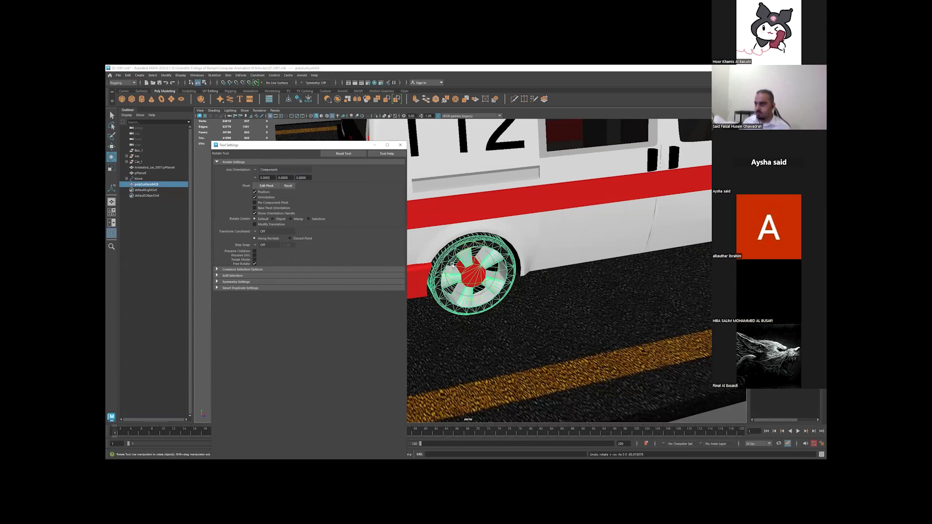
click(257, 171)
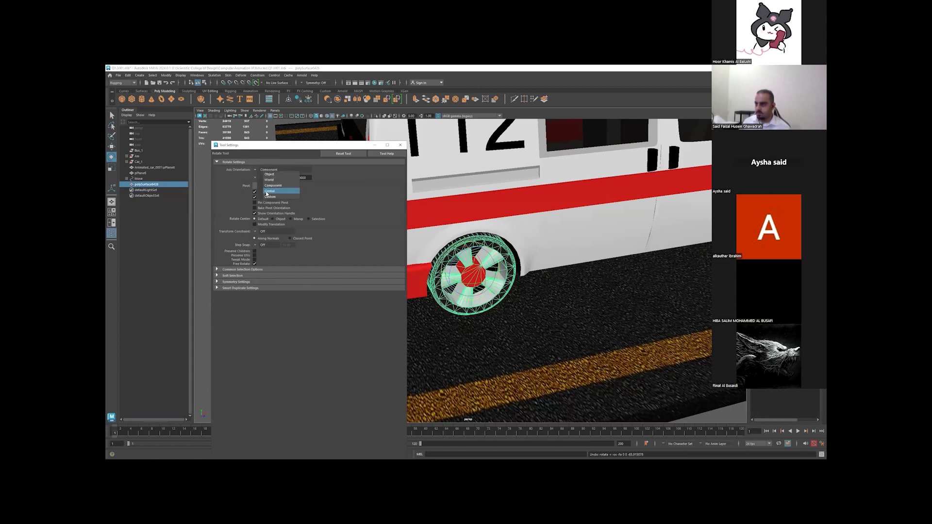
click(266, 191)
click(264, 170)
click(267, 196)
click(257, 170)
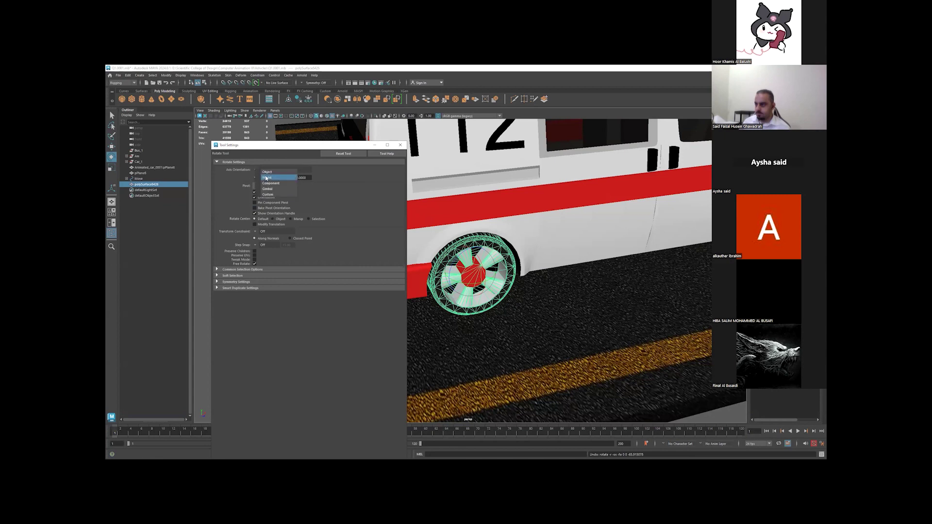
click(266, 177)
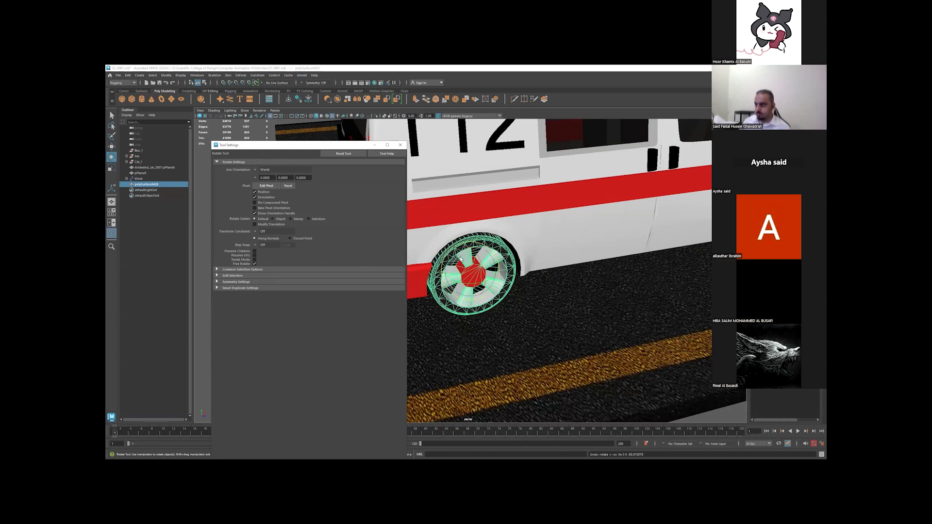
click(461, 259)
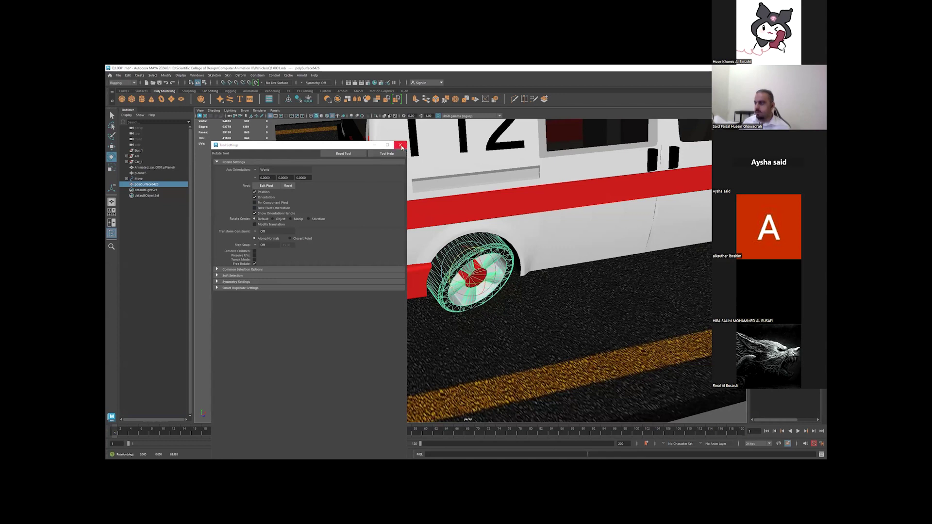
- Undo the rear wheel's accidental deletion, spin it about its axle, and reselect it
key(Delete)
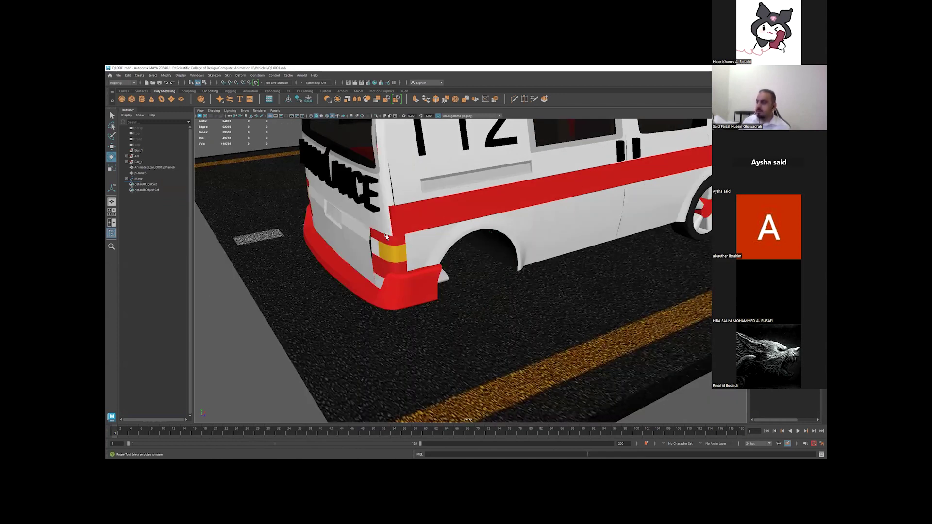
alt+drag(495, 234, 587, 253)
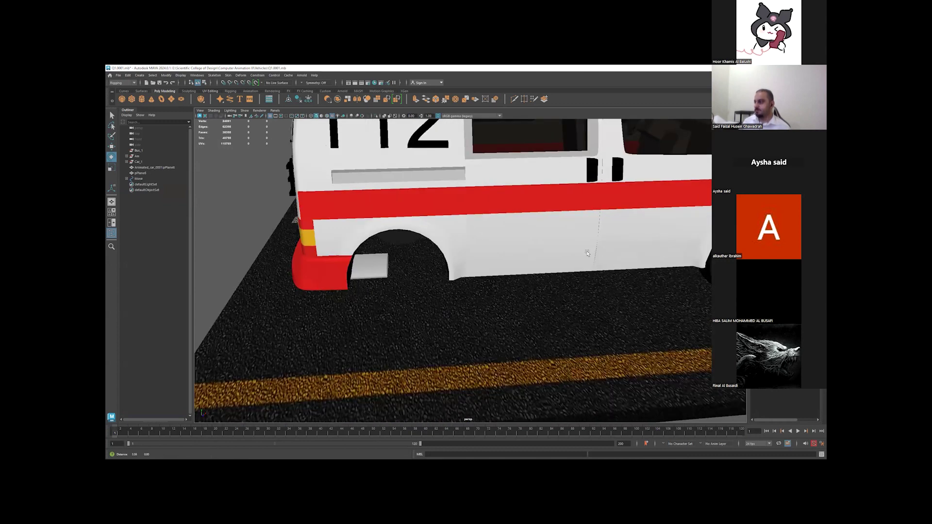
key(ctrl+z)
middle_drag(662, 271, 662, 291)
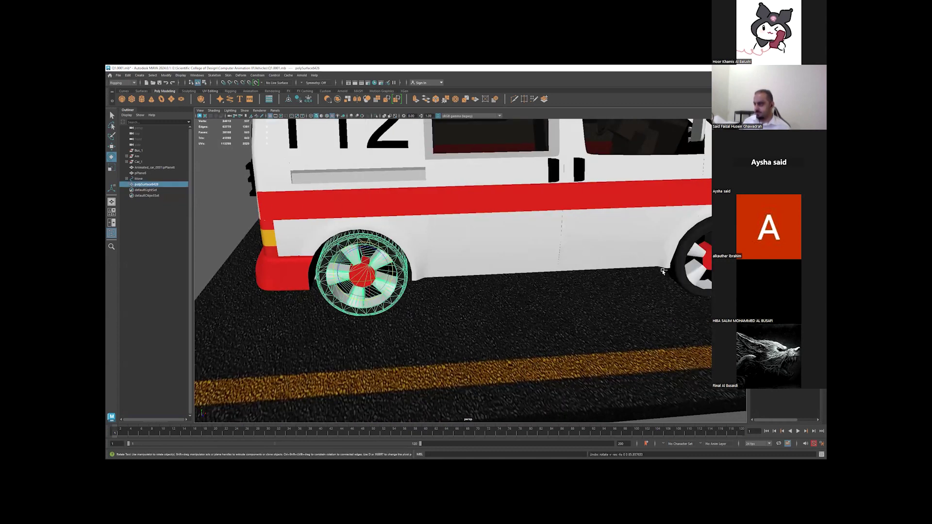
click(694, 262)
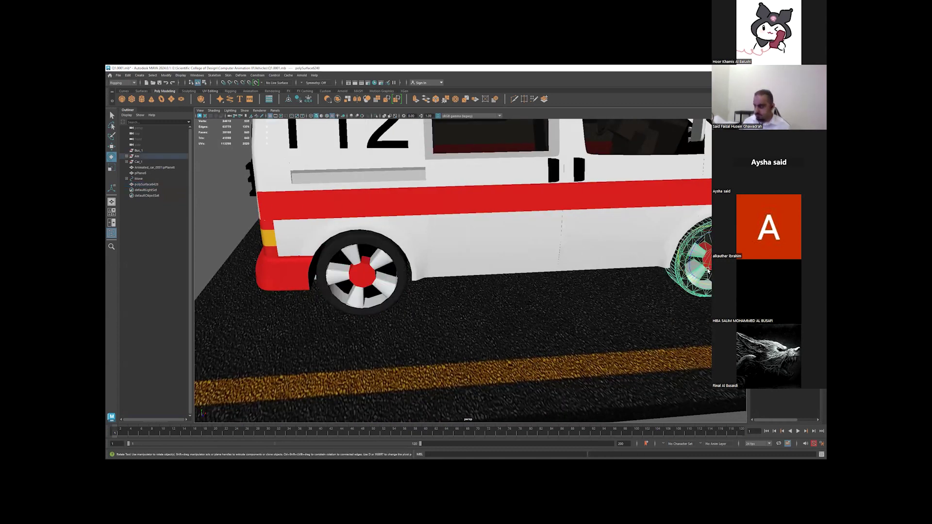
key(w)
alt+drag(693, 262, 710, 293)
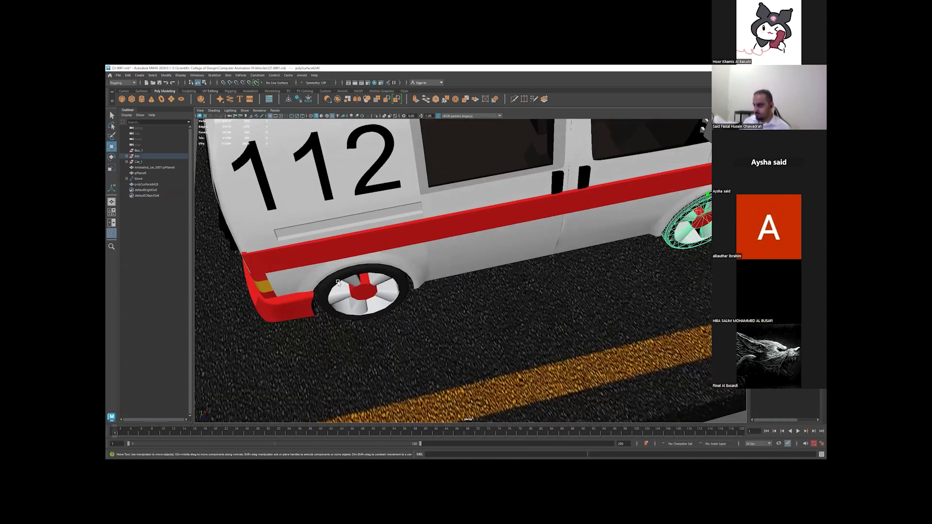
shift+click(366, 291)
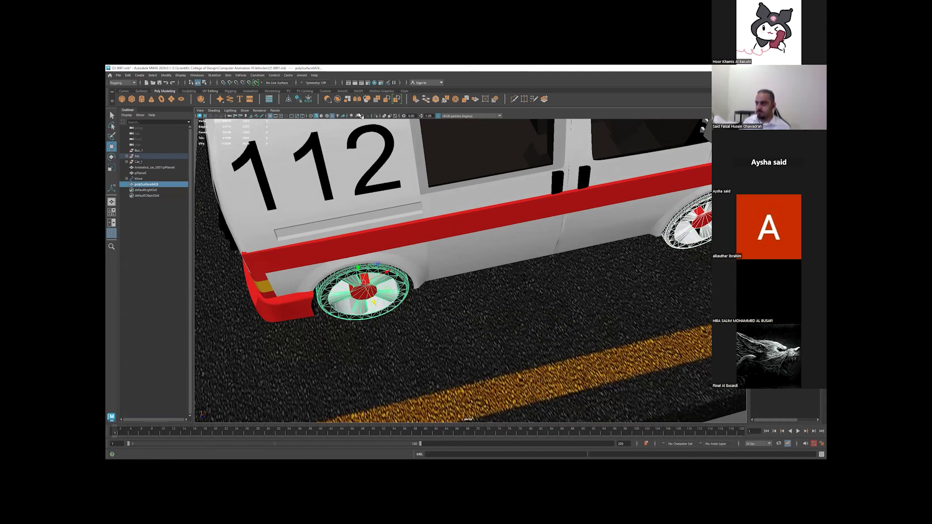
- Isolate the two wheels and drag the right-hand wheel over to the left one
click(375, 117)
alt+drag(587, 224, 619, 268)
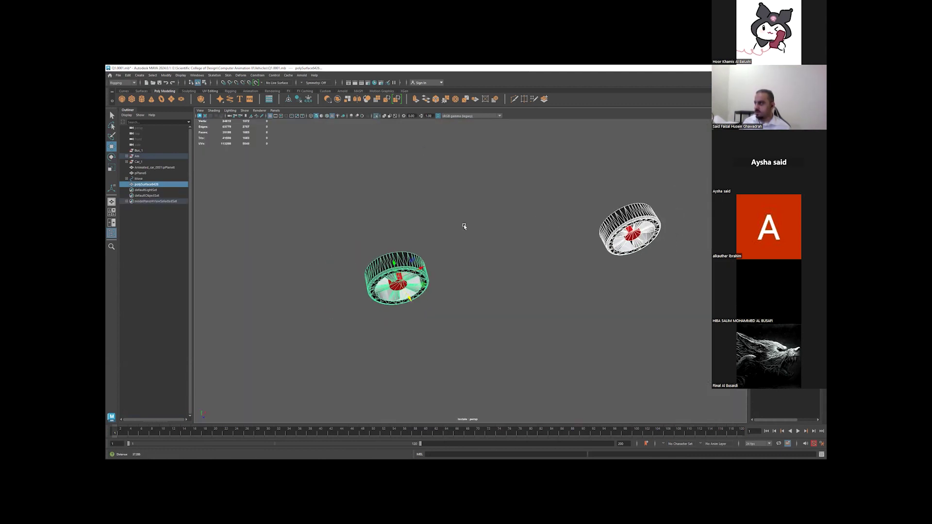
click(653, 266)
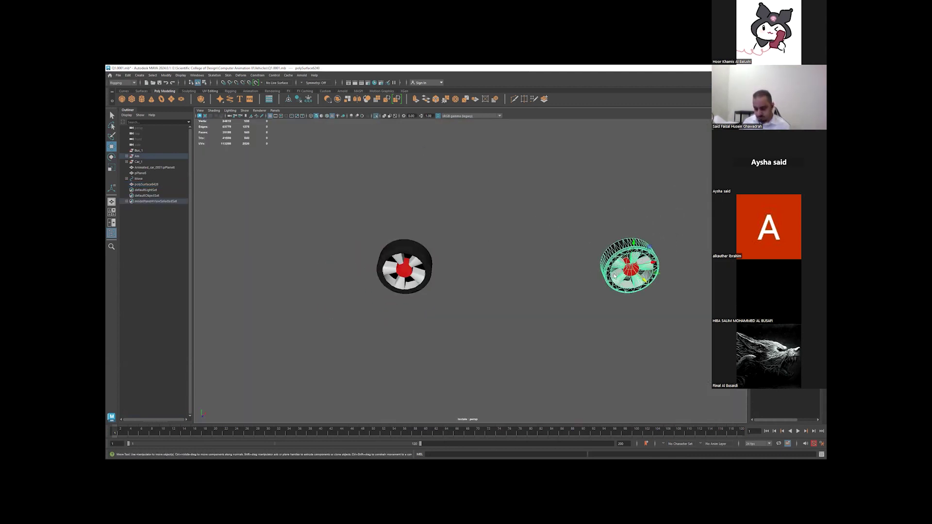
shift+drag(653, 265, 465, 262)
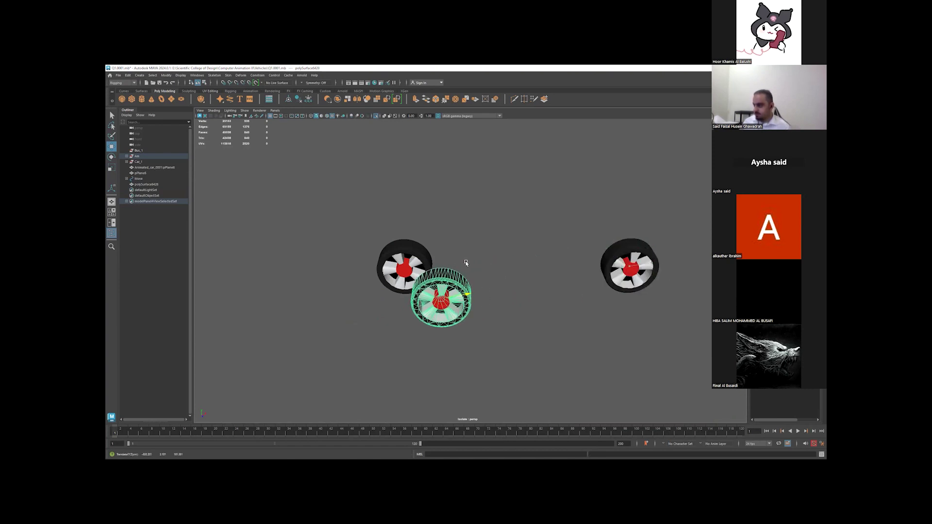
drag(470, 307, 429, 280)
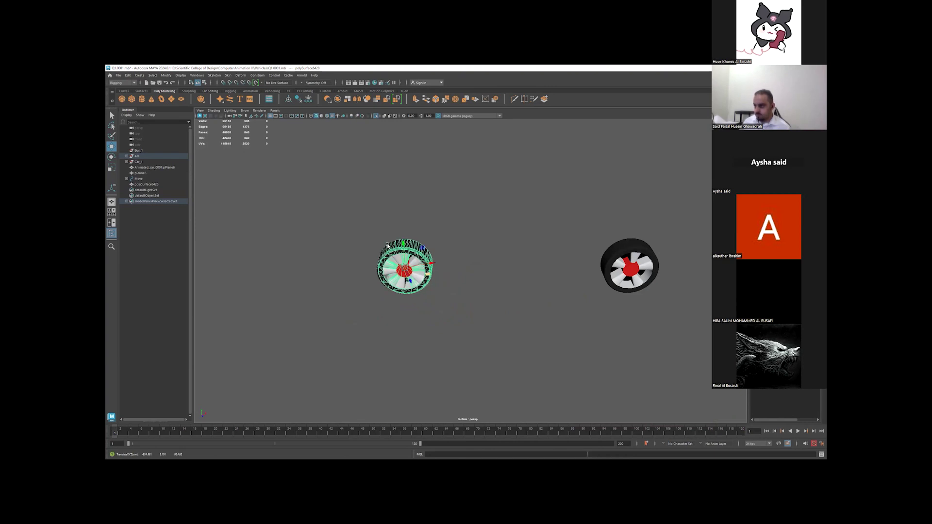
- In the top view, frame the selected wheel and add the second wheel to the selection
key(space)
key(f)
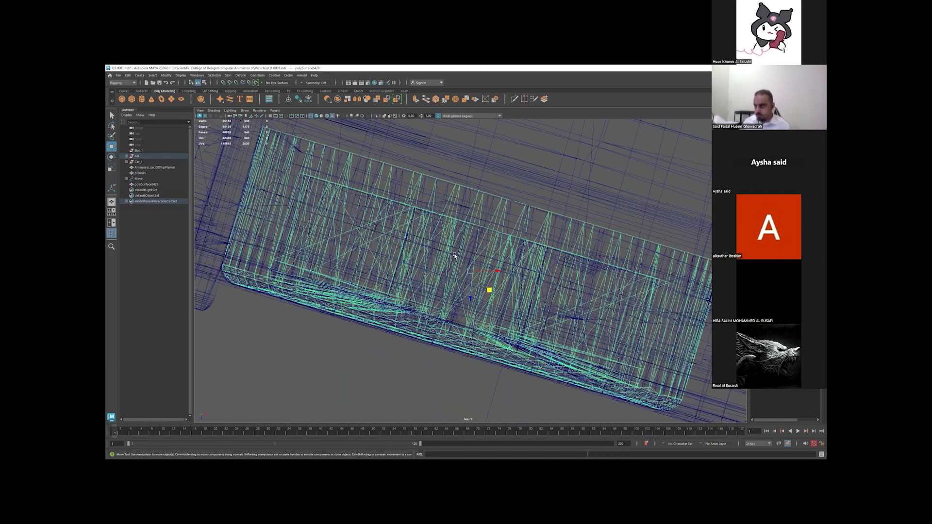
scroll(460, 264, down, 5)
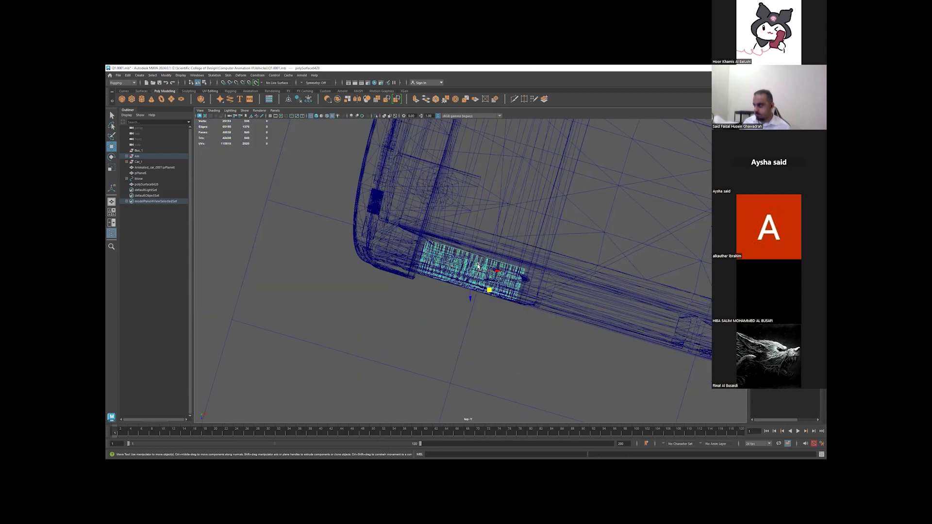
key(space)
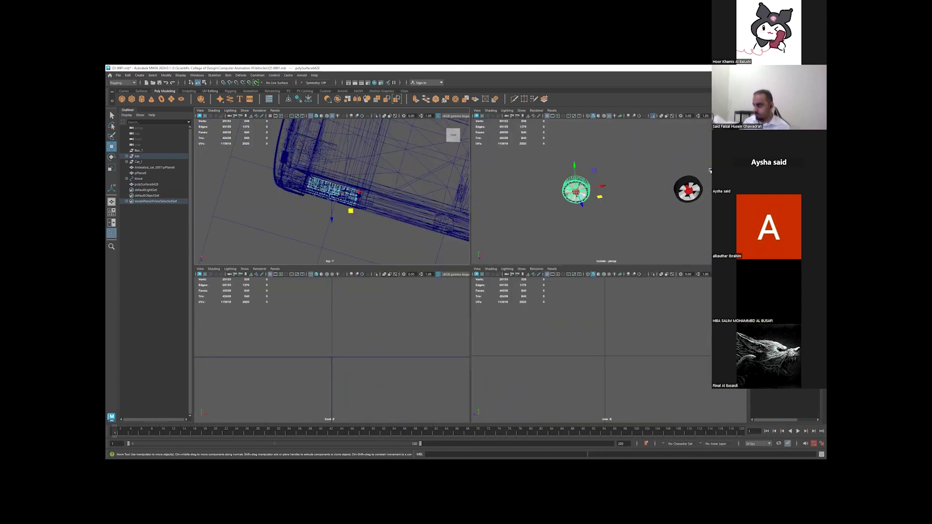
drag(615, 175, 550, 213)
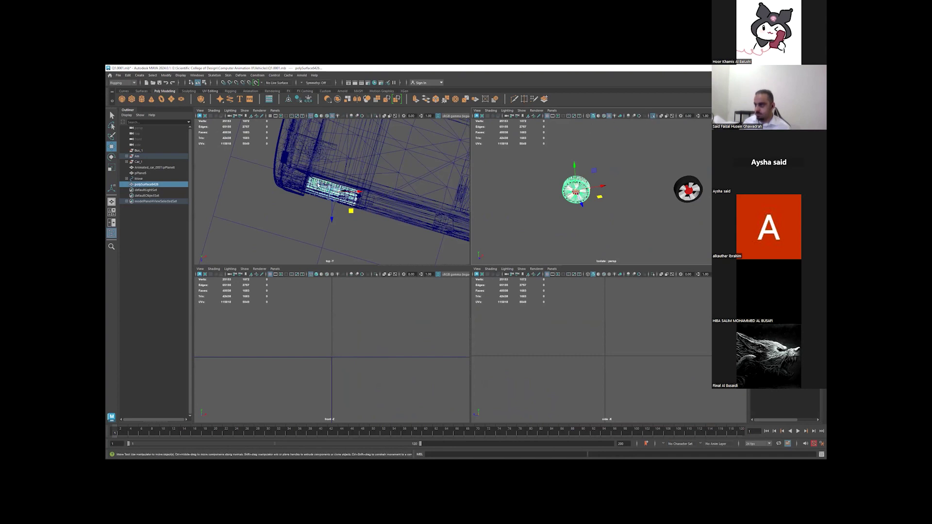
key(space)
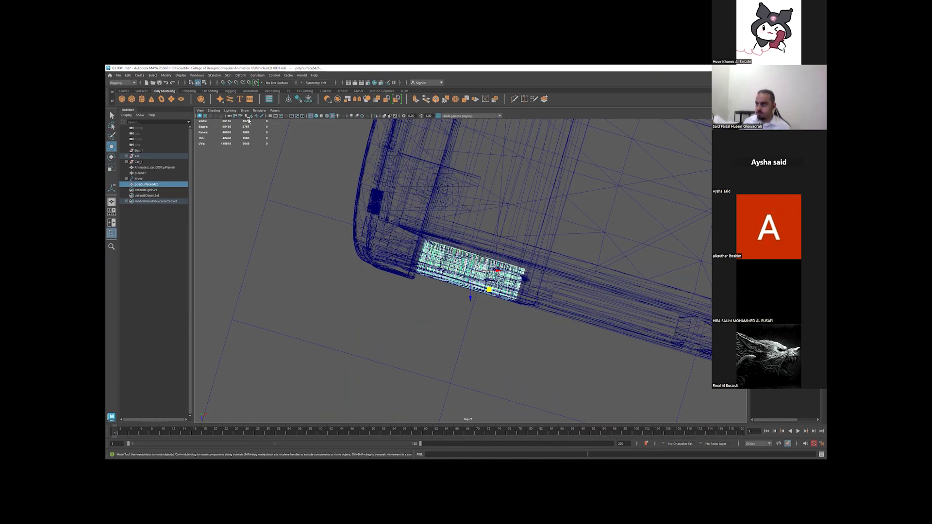
- Isolate the selected wheel mesh, undo a stray wheel move, and return to perspective
click(376, 116)
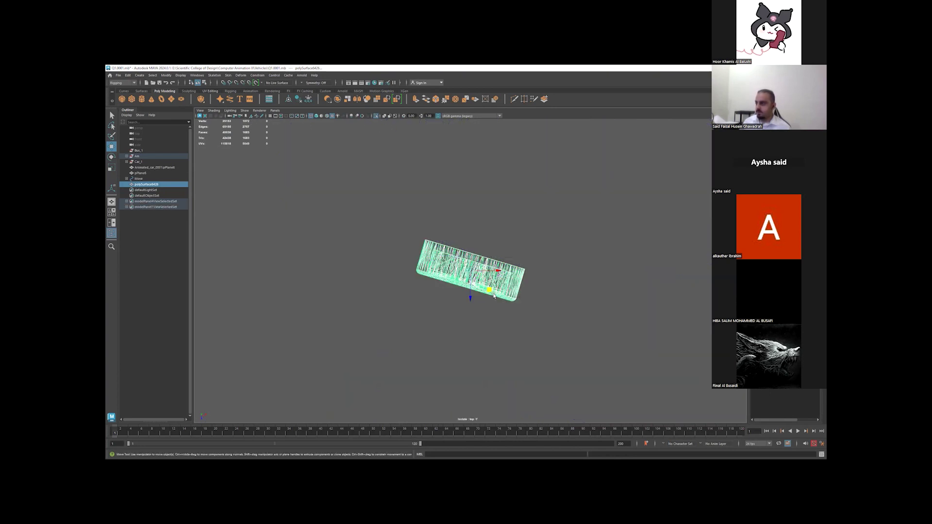
scroll(596, 311, up, 5)
scroll(596, 310, up, 1)
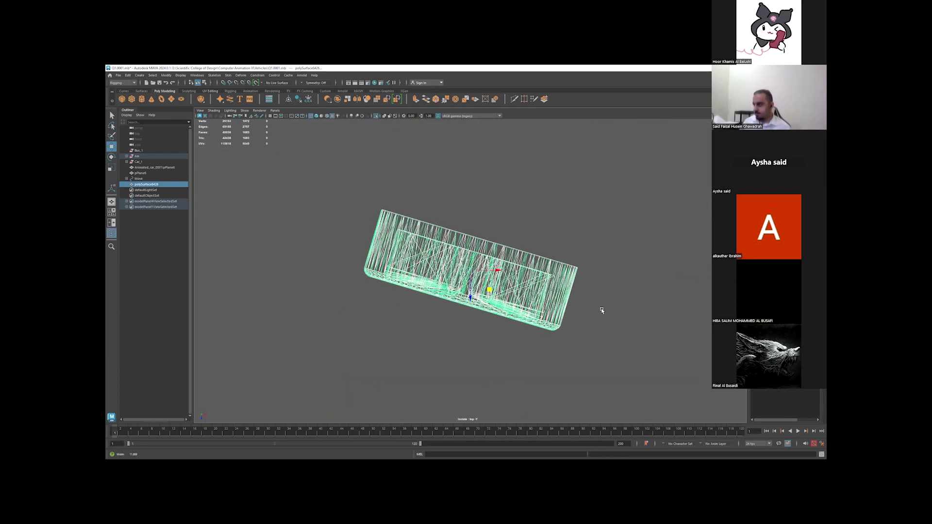
click(566, 317)
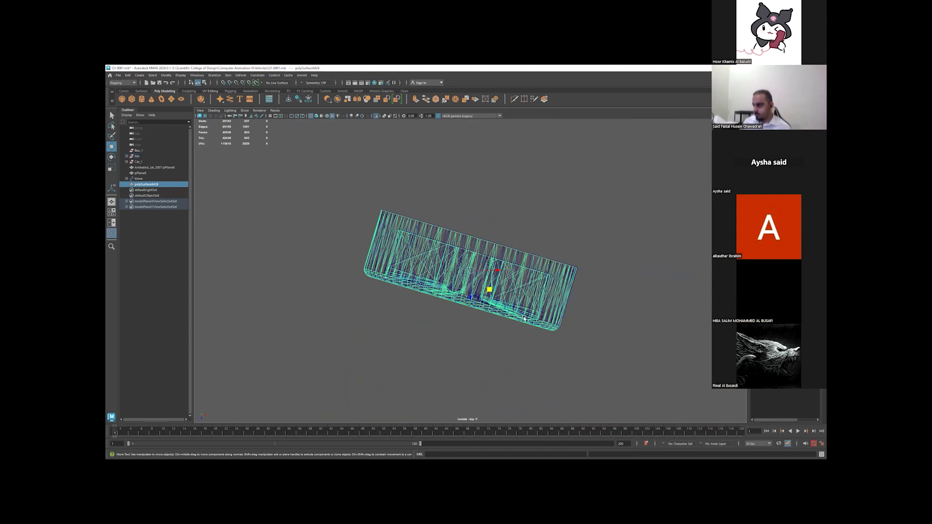
mouse_move(489, 291)
mouse_down()
mouse_move(481, 293)
mouse_move(501, 270)
mouse_up()
key(ctrl+z)
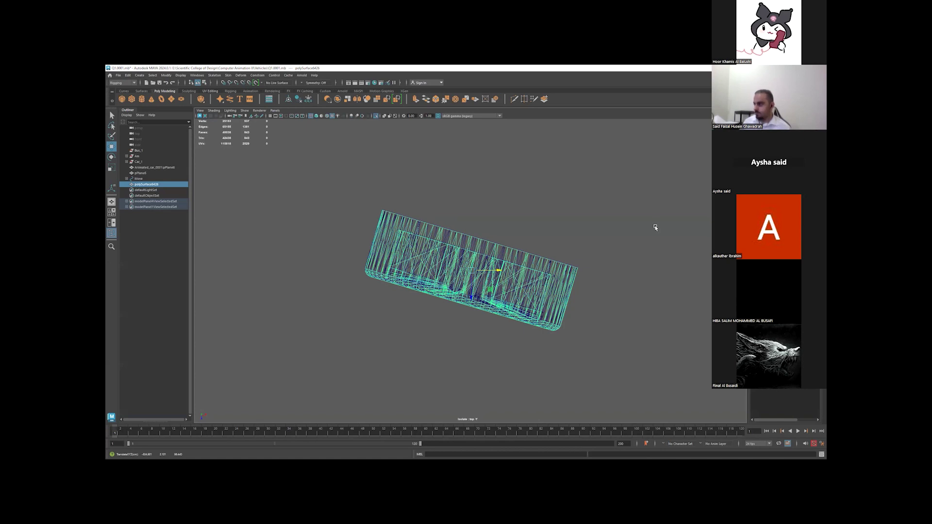
key(space)
mouse_move(343, 293)
alt+mouse_down()
mouse_move(286, 293)
mouse_move(293, 287)
alt+mouse_up()
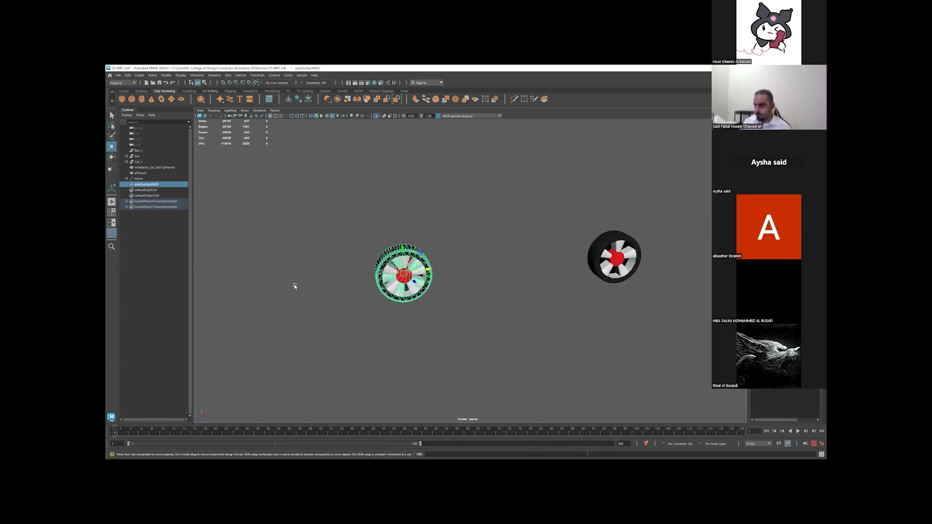
- Turn off isolation and select the wheel beside the rear bumper for rotating
click(376, 117)
alt+drag(388, 293, 396, 303)
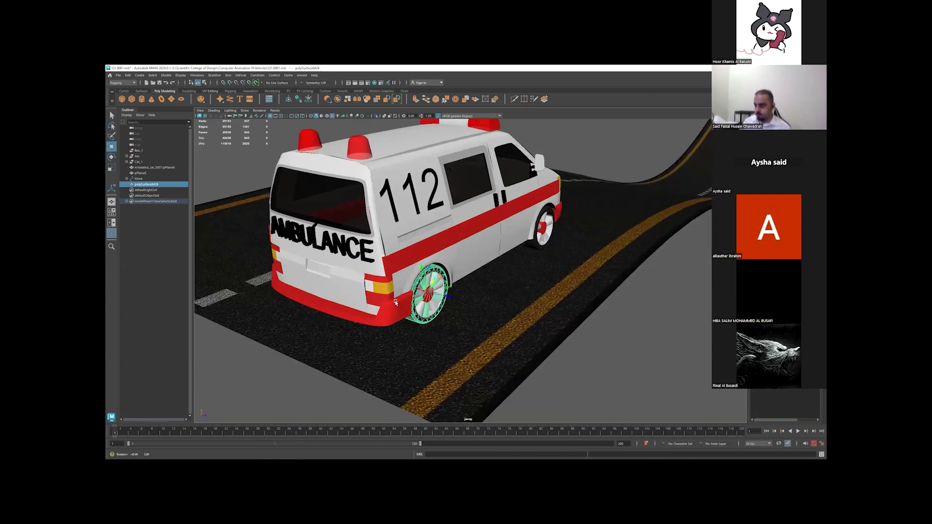
click(424, 316)
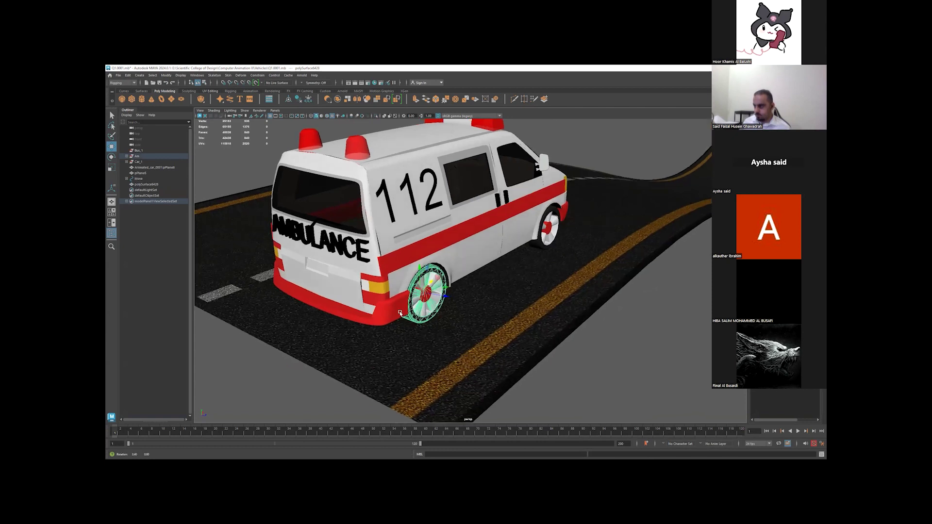
alt+drag(423, 309, 396, 300)
key(e)
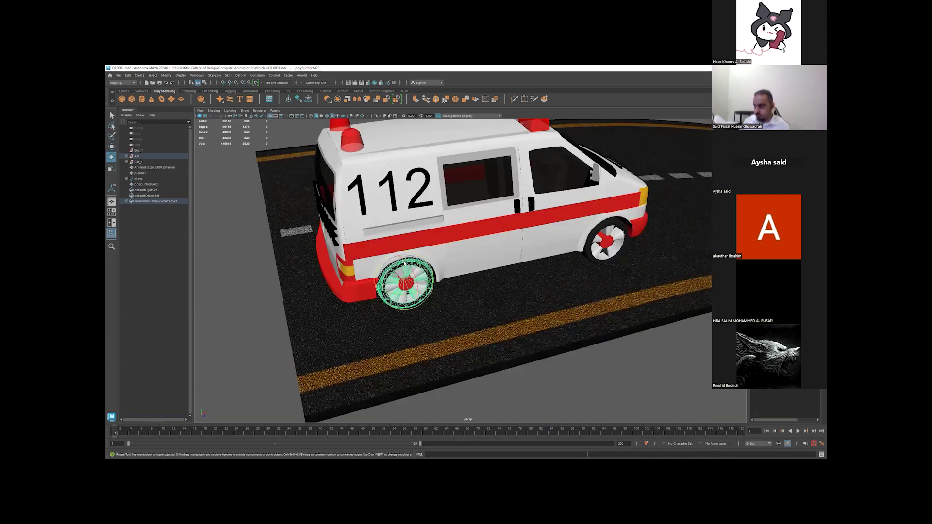
- Test-rotate the left wheel about its axle, undo it, and select the right wheel
click(433, 260)
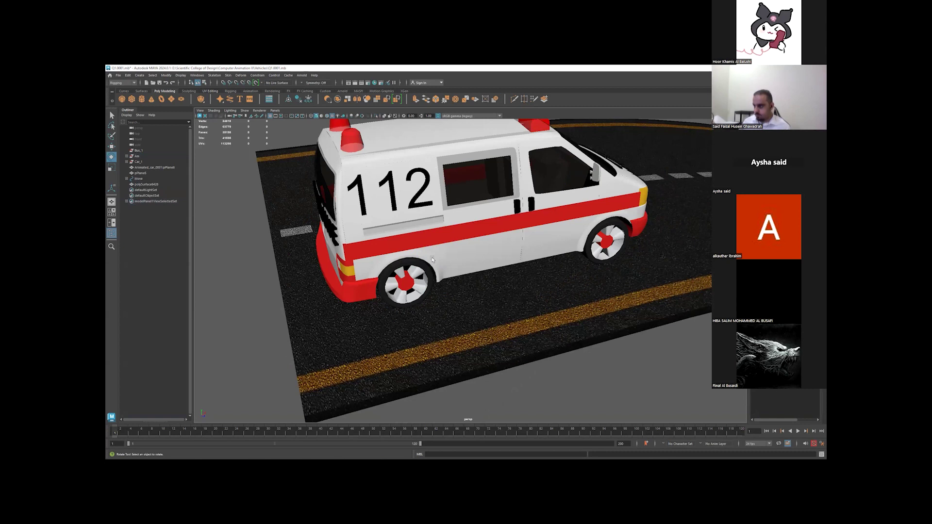
click(407, 282)
drag(427, 296, 433, 261)
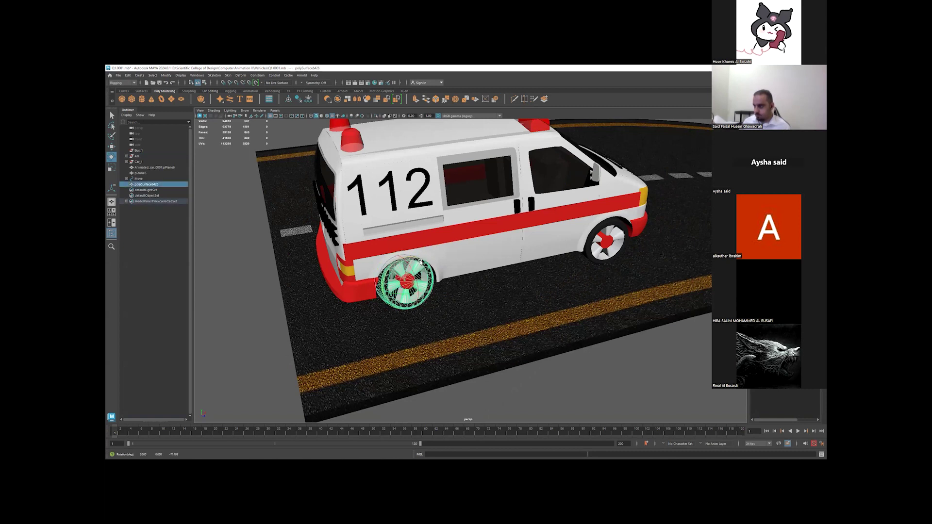
key(ctrl+z)
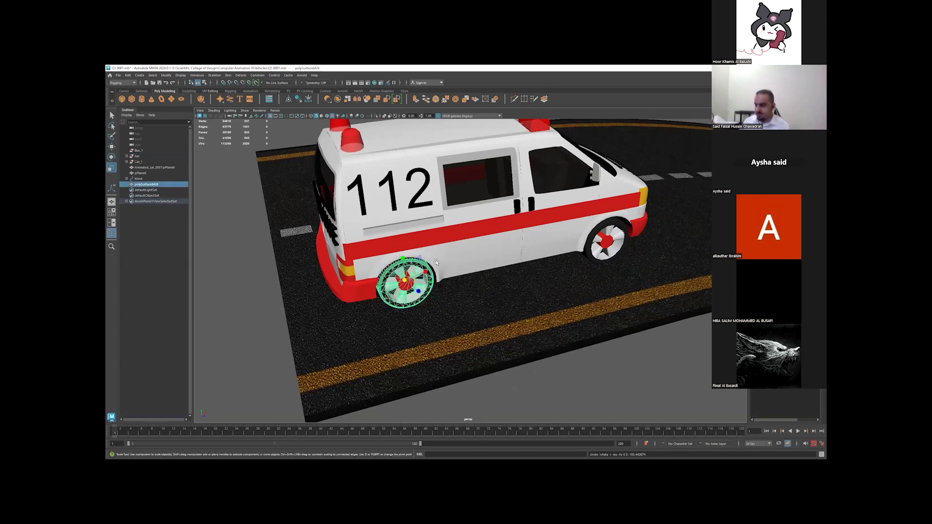
click(610, 241)
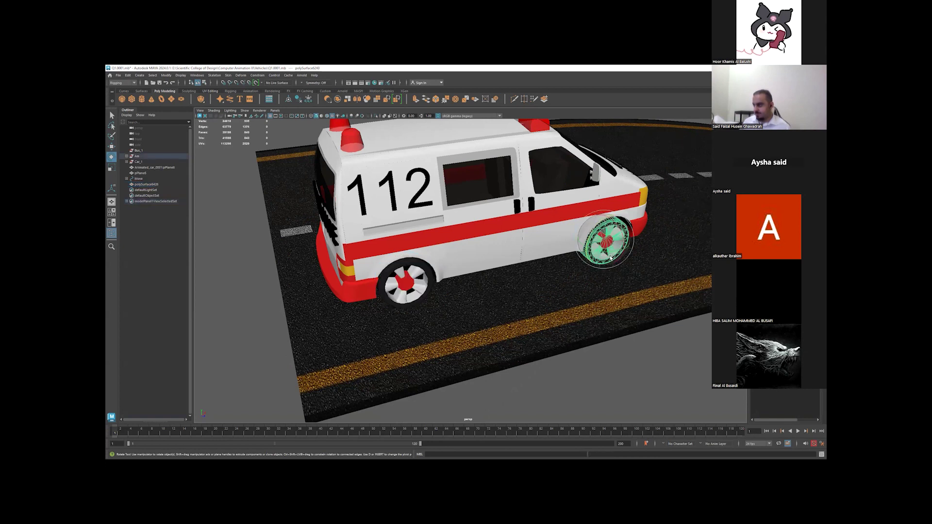
mouse_move(651, 273)
alt+mouse_down()
mouse_move(608, 275)
mouse_move(631, 271)
alt+mouse_up()
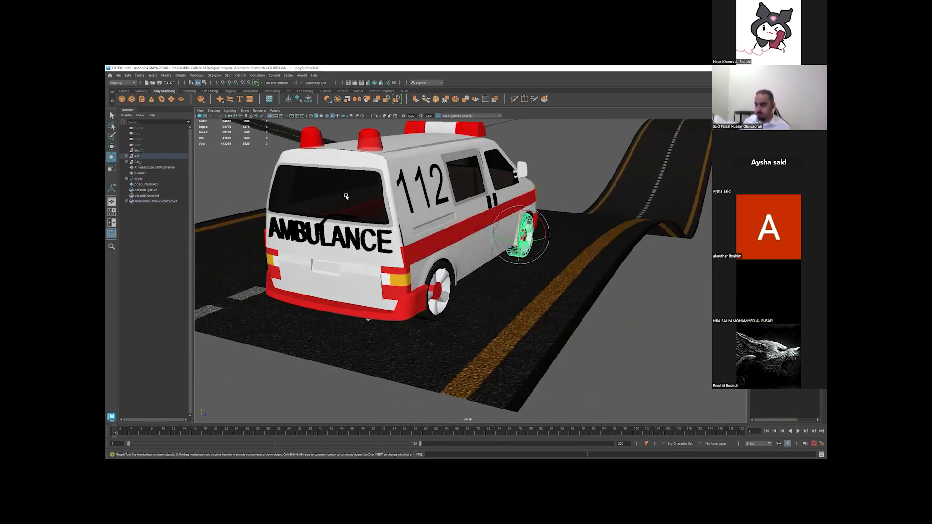
- Keep the Rotate tool's Axis Orientation on Object and spin the front wheel about its axle
double_click(111, 157)
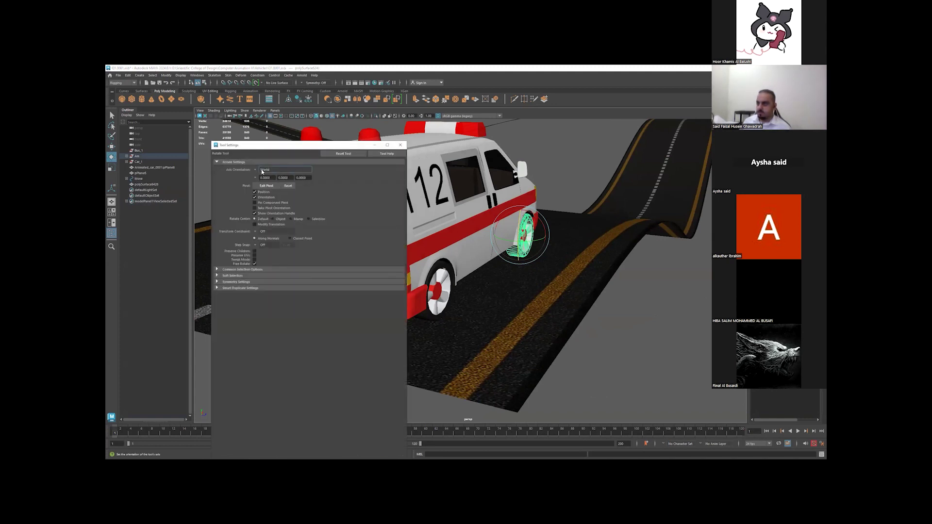
click(263, 171)
click(266, 172)
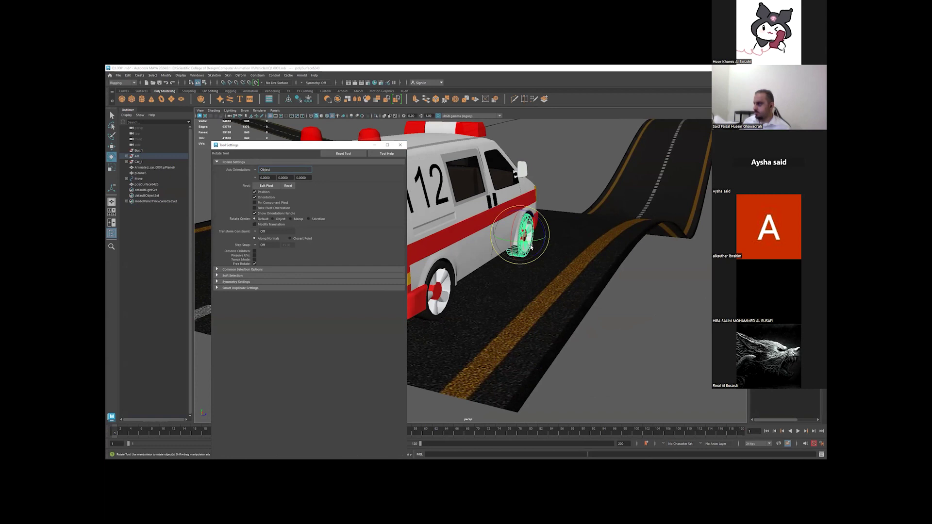
middle_drag(531, 247, 538, 276)
click(433, 292)
mouse_move(495, 303)
middle_down()
mouse_move(569, 298)
mouse_move(523, 273)
middle_up()
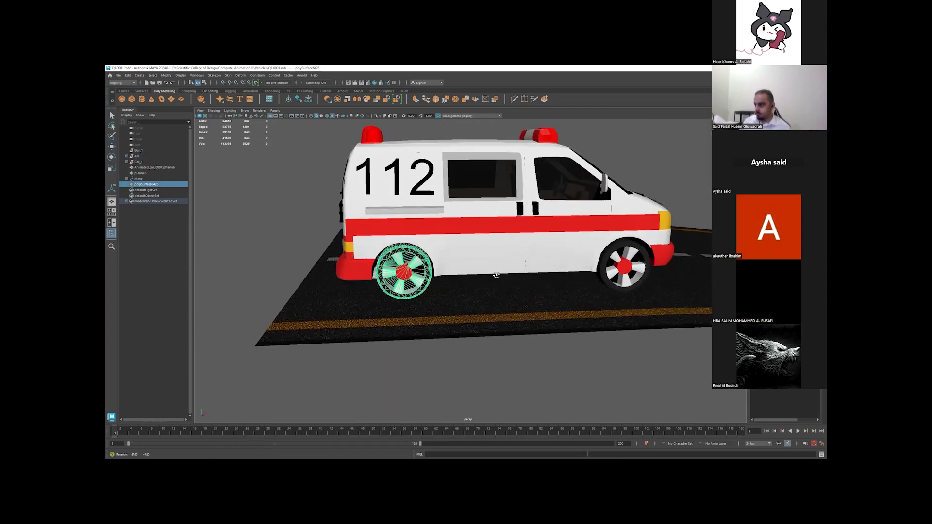
- Select the other wheel, show it smoothed, and test moving and rotating it
click(626, 270)
key(2)
key(w)
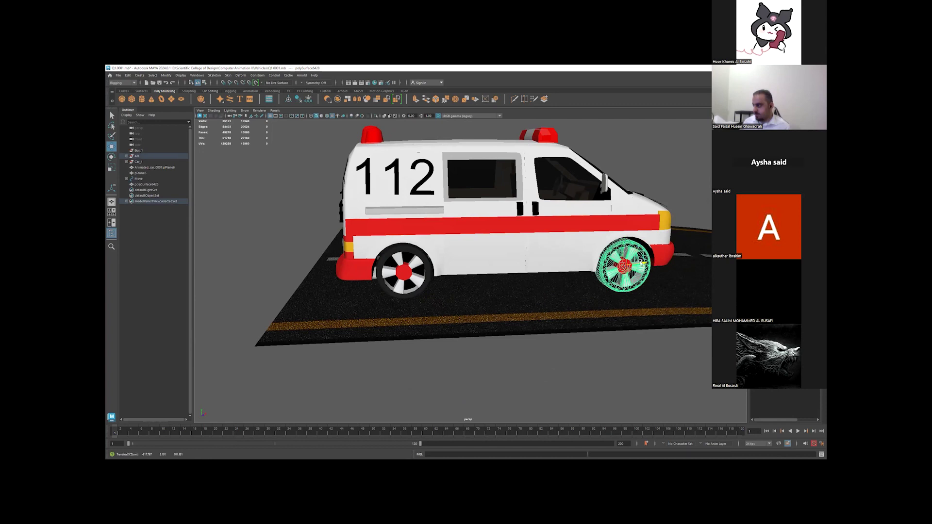
drag(651, 261, 448, 279)
mouse_move(376, 299)
alt+mouse_down()
mouse_move(372, 316)
mouse_move(431, 334)
mouse_move(430, 281)
alt+mouse_up()
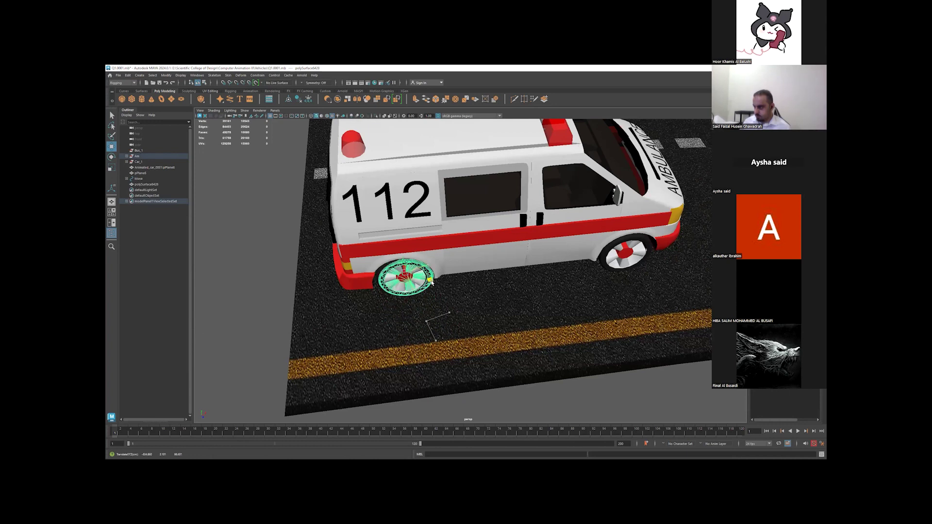
key(e)
drag(388, 263, 414, 262)
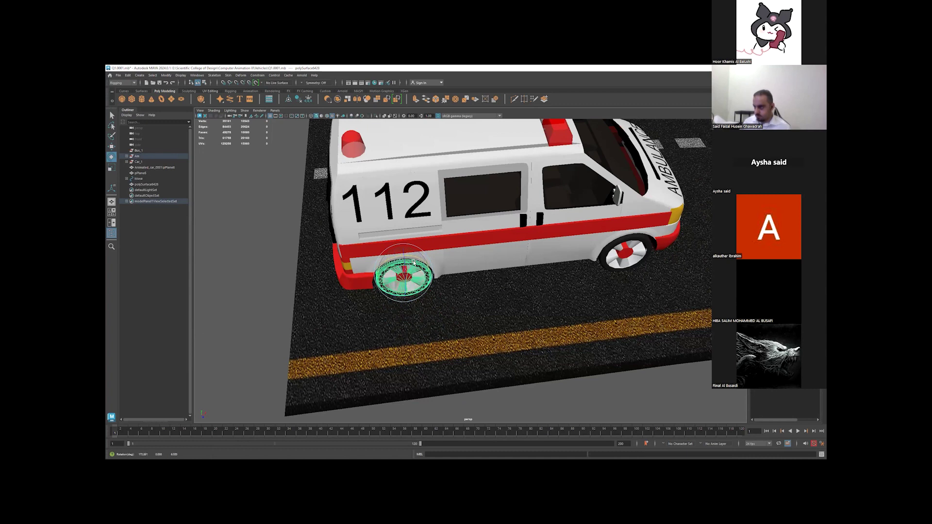
- Undo the wheel move and delete the stray wireframe duplicate wheel
mouse_move(385, 312)
alt+mouse_down()
mouse_move(343, 306)
mouse_move(488, 319)
alt+mouse_up()
scroll(488, 318, up, 3)
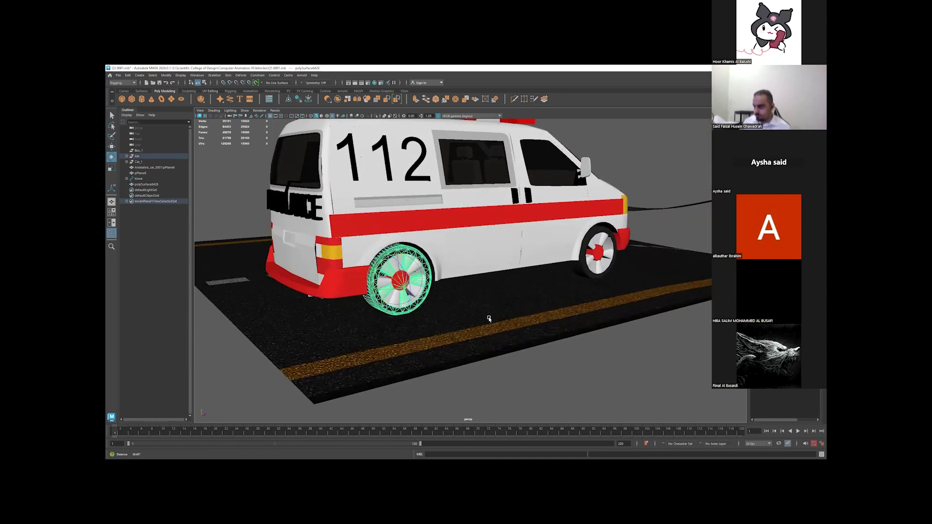
scroll(489, 319, up, 3)
key(w)
mouse_move(402, 337)
alt+mouse_down()
mouse_move(437, 312)
mouse_move(348, 273)
alt+mouse_up()
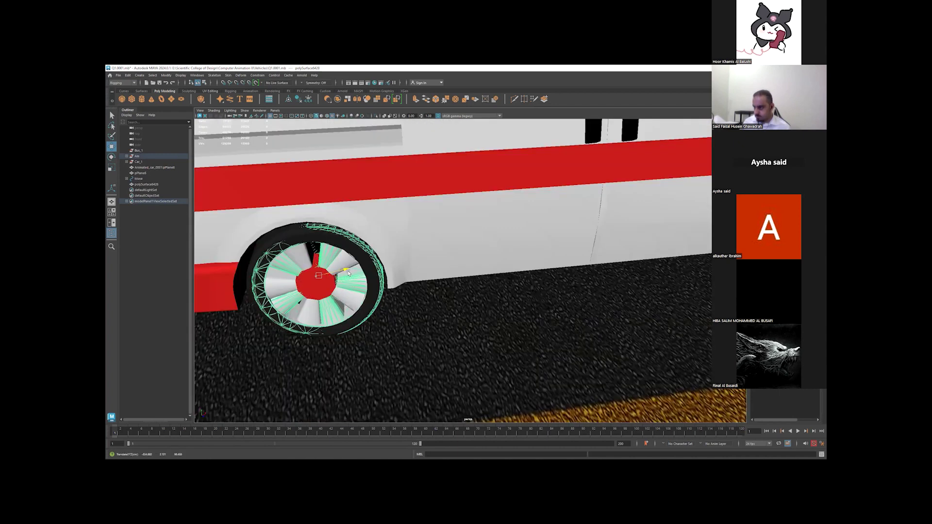
key(ctrl+z)
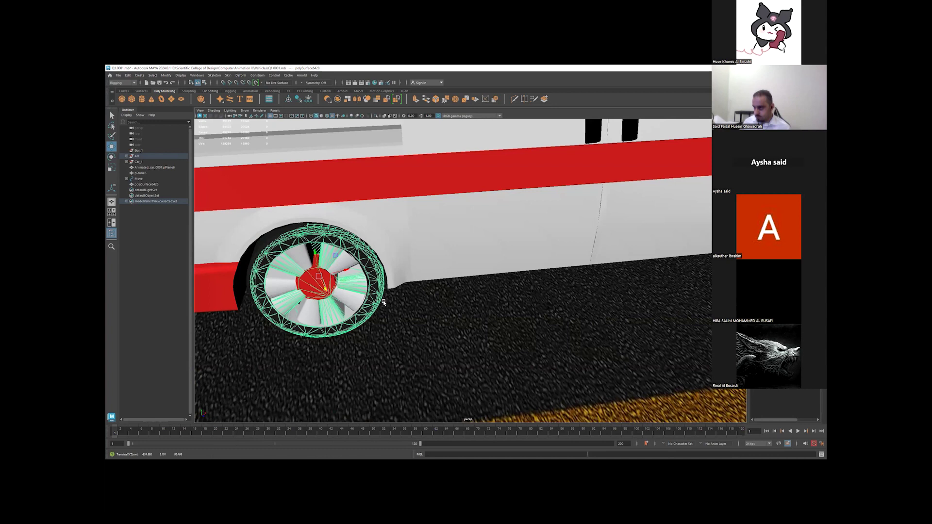
alt+drag(354, 332, 334, 315)
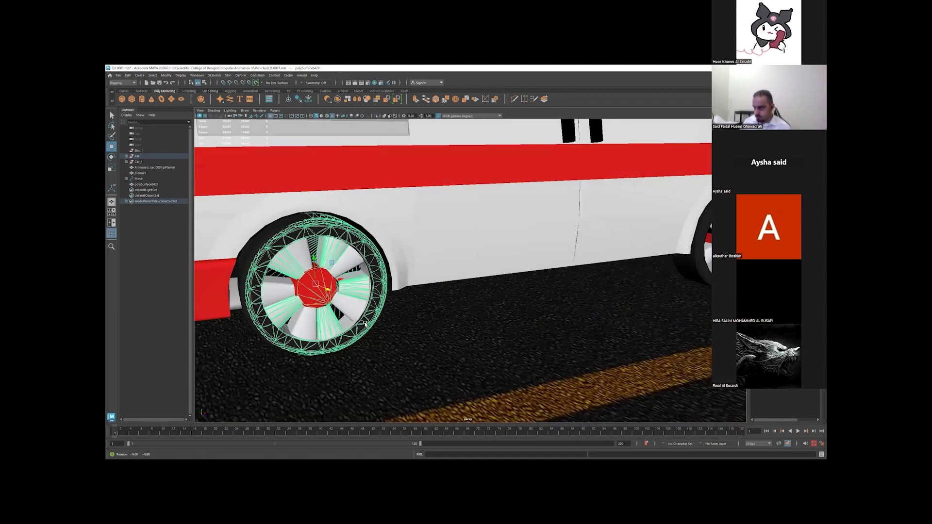
click(246, 263)
key(Delete)
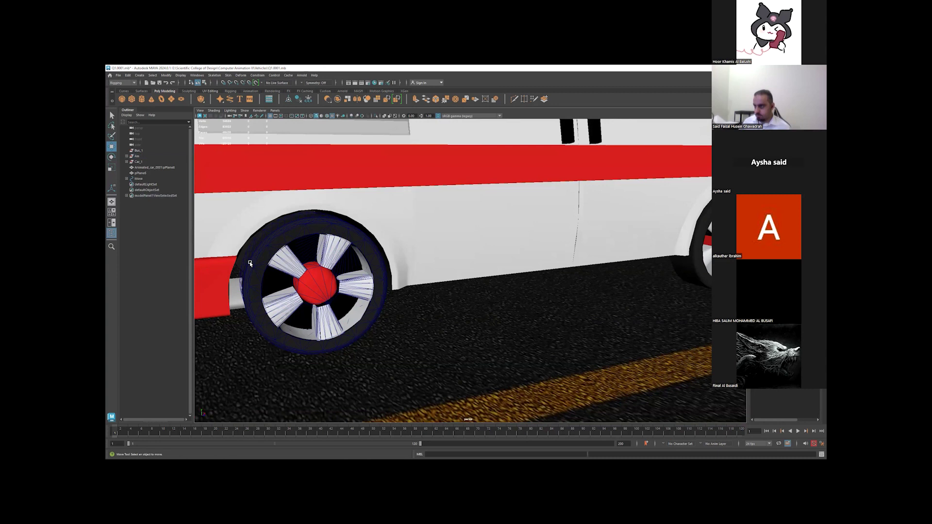
- Select the ambulance's front and rear wheels together
click(319, 277)
mouse_move(386, 318)
alt+mouse_down()
mouse_move(337, 272)
mouse_move(406, 301)
mouse_move(490, 303)
mouse_move(434, 313)
alt+mouse_up()
scroll(491, 303, down, 5)
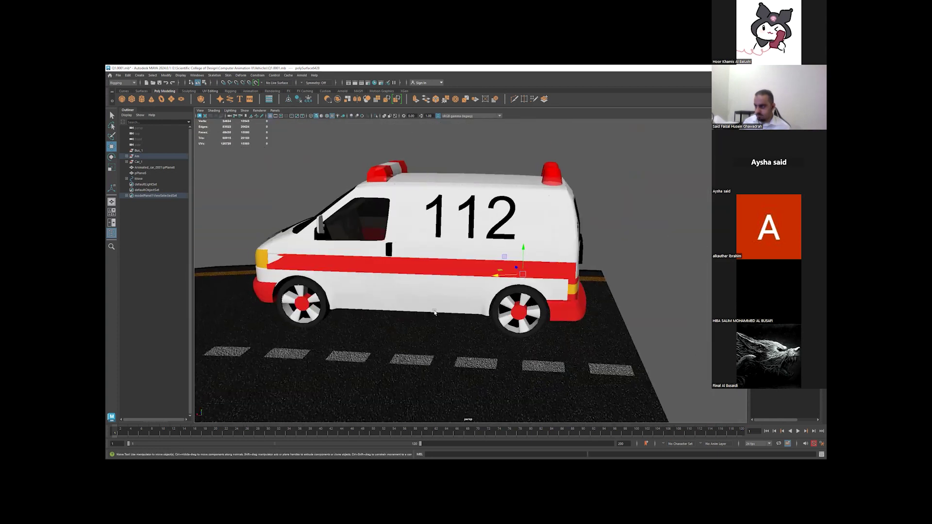
click(520, 314)
click(318, 306)
mouse_move(374, 324)
alt+mouse_down()
mouse_move(421, 320)
mouse_move(425, 275)
mouse_move(461, 306)
alt+mouse_up()
shift+click(425, 274)
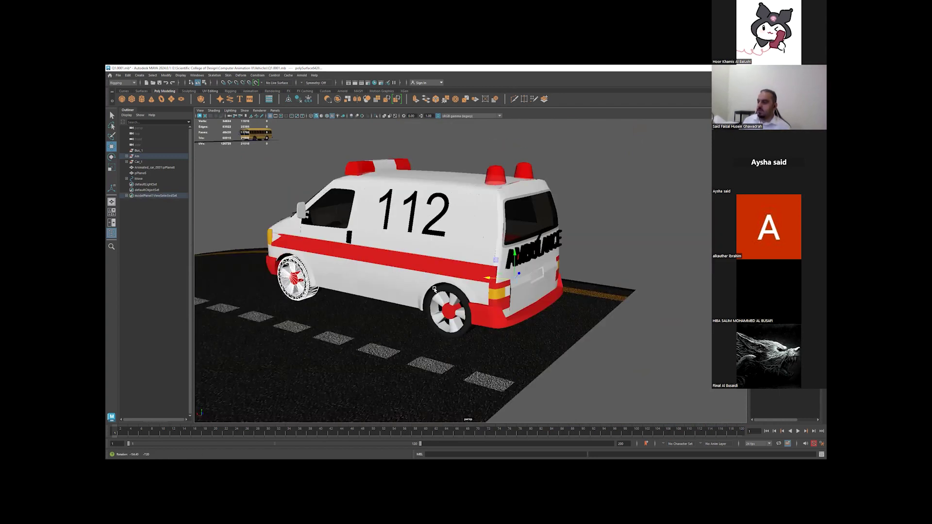
shift+click(461, 306)
- Spin both selected wheels together with the Rotate tool
alt+drag(610, 313, 485, 311)
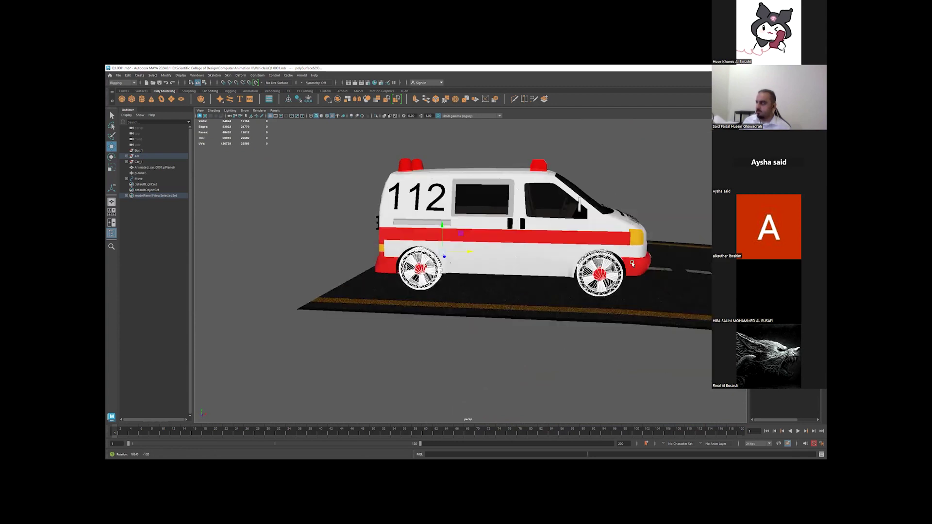
key(e)
middle_drag(436, 222, 480, 221)
mouse_move(480, 222)
alt+mouse_down()
mouse_move(376, 237)
mouse_move(558, 252)
alt+mouse_up()
middle_drag(558, 253, 573, 255)
alt+drag(573, 255, 571, 258)
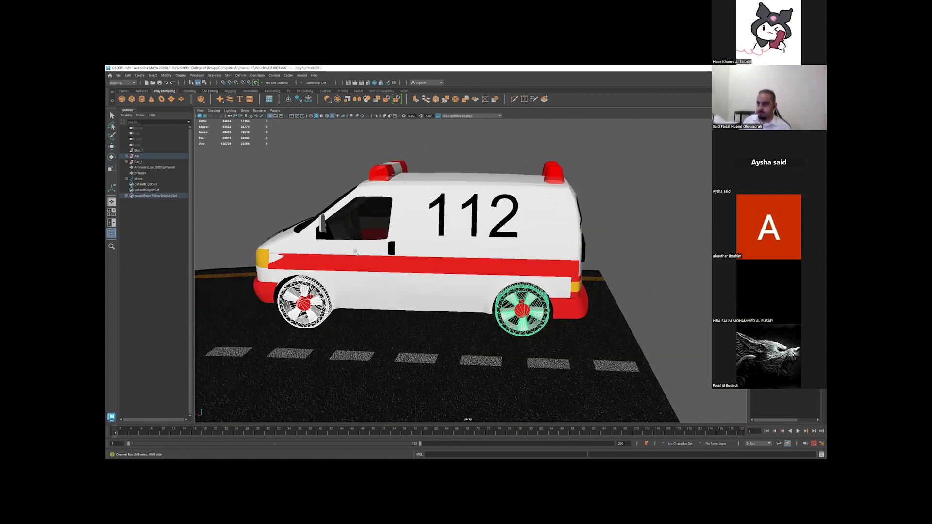
- Create a NURBS circle, nurbsCircle1, from the Curves shelf
click(124, 91)
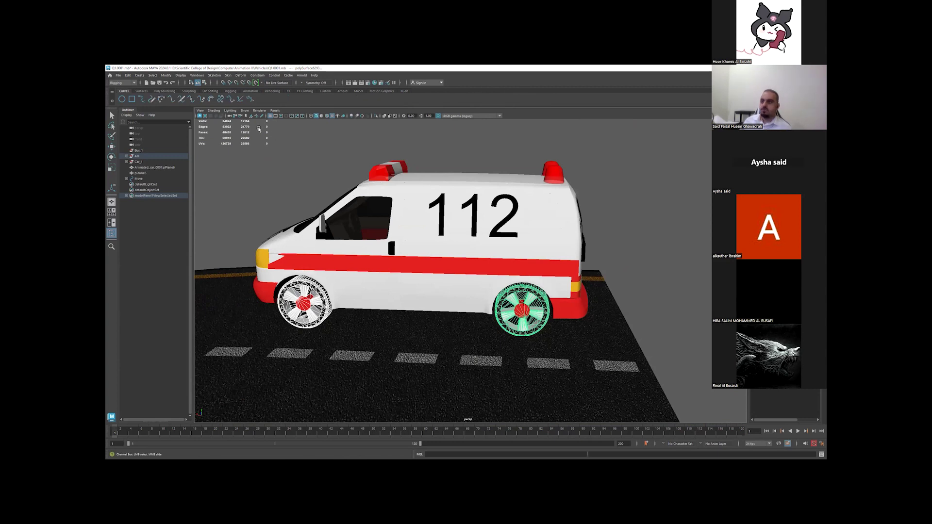
click(122, 99)
scroll(499, 303, down, 3)
scroll(499, 303, down, 3)
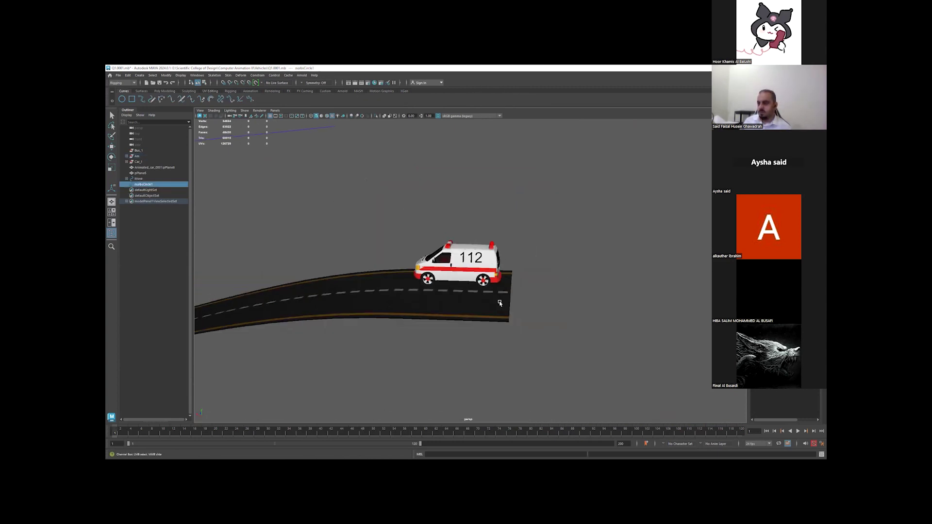
scroll(500, 303, down, 2)
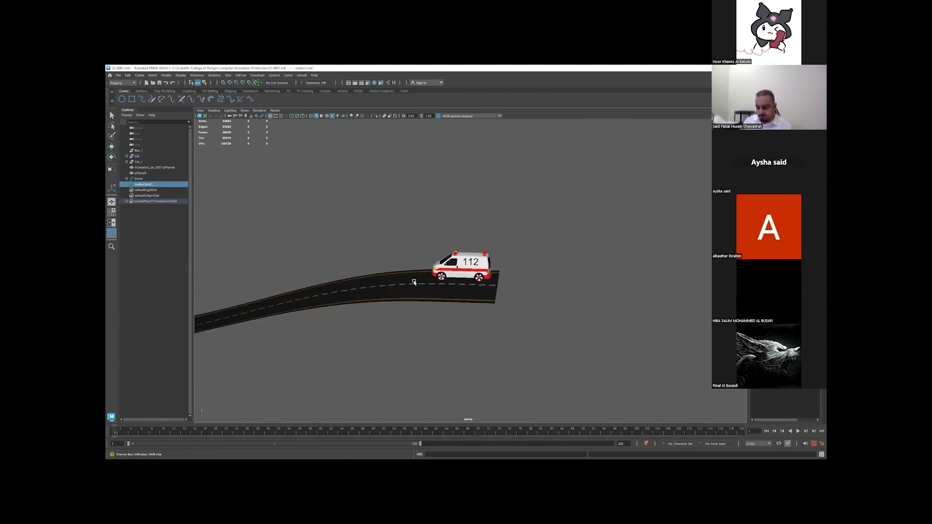
scroll(453, 292, down, 1)
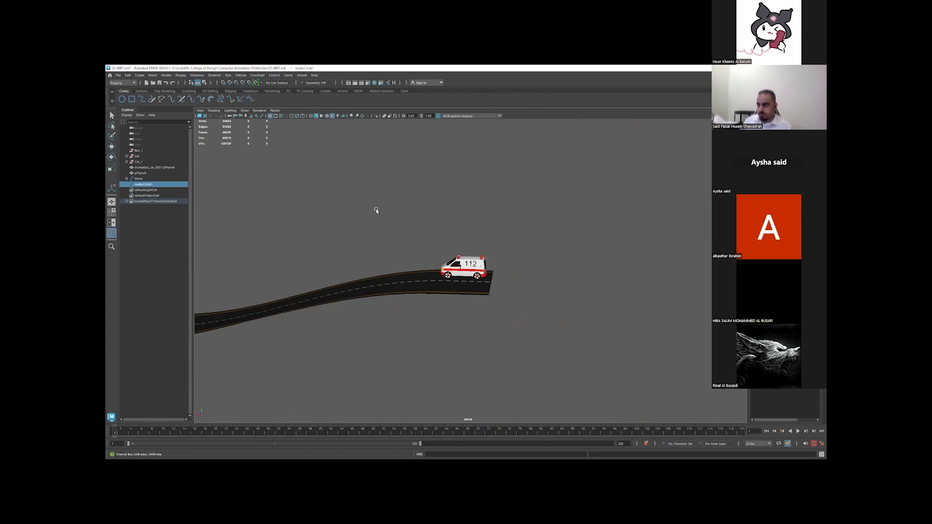
- Toggle Isolate Select on and off in the top view, then frame nurbsCircle1
click(364, 112)
click(375, 117)
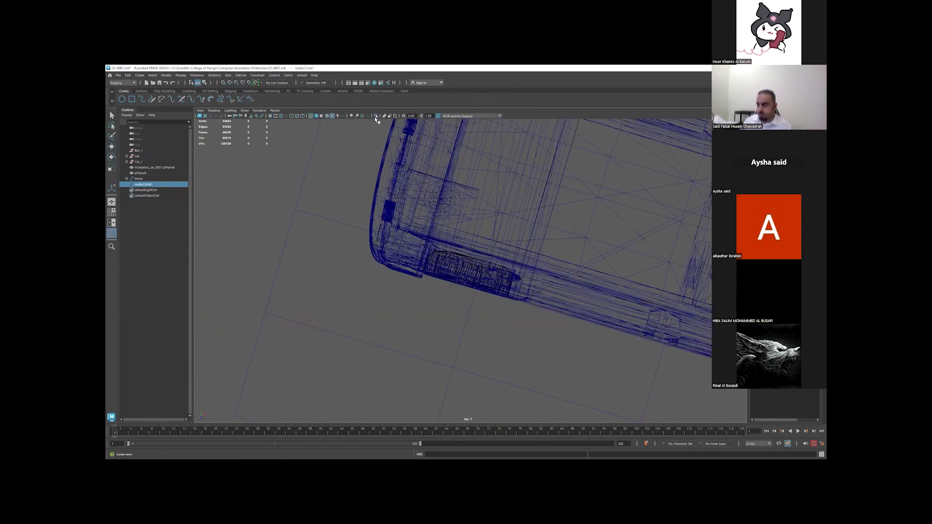
scroll(429, 289, down, 2)
scroll(431, 299, down, 2)
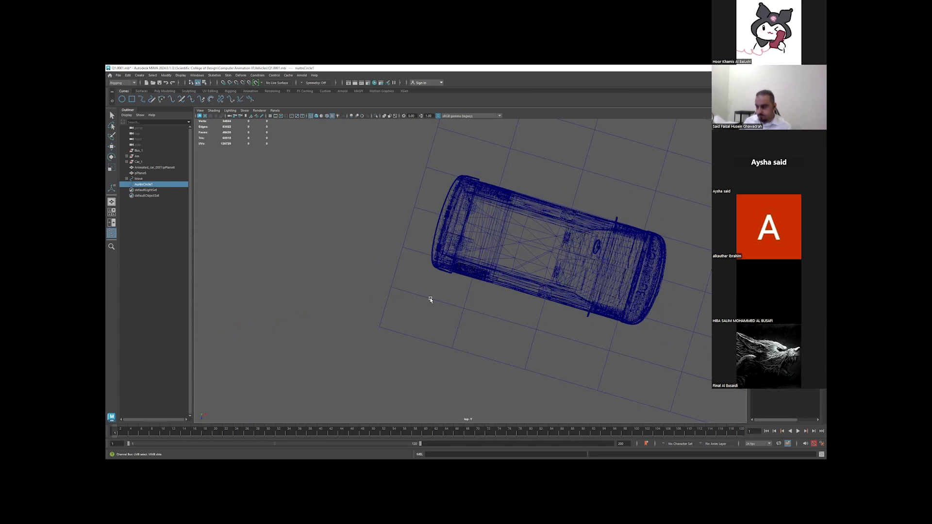
key(f)
scroll(519, 306, down, 5)
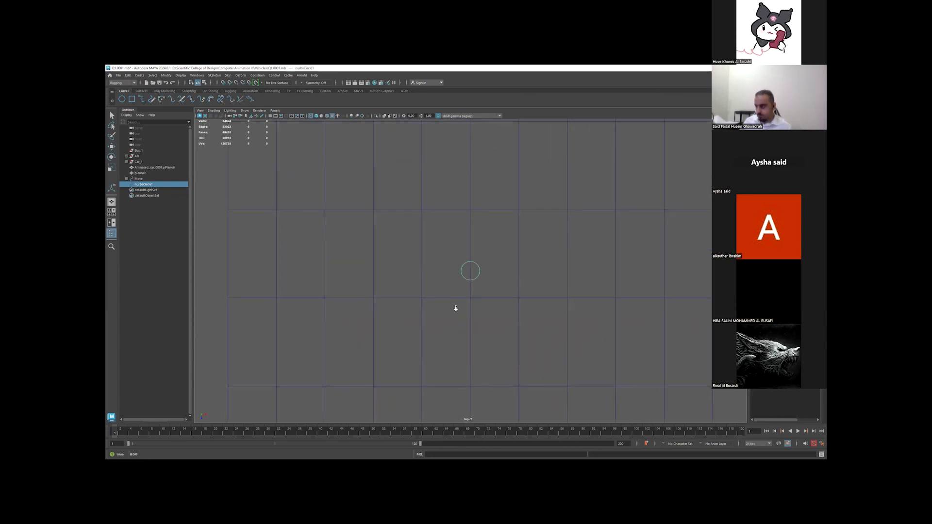
- Scale nurbsCircle1 down to a small ring in the top view
scroll(534, 304, down, 2)
scroll(437, 303, down, 2)
scroll(441, 305, down, 2)
scroll(441, 305, down, 2)
scroll(441, 305, down, 2)
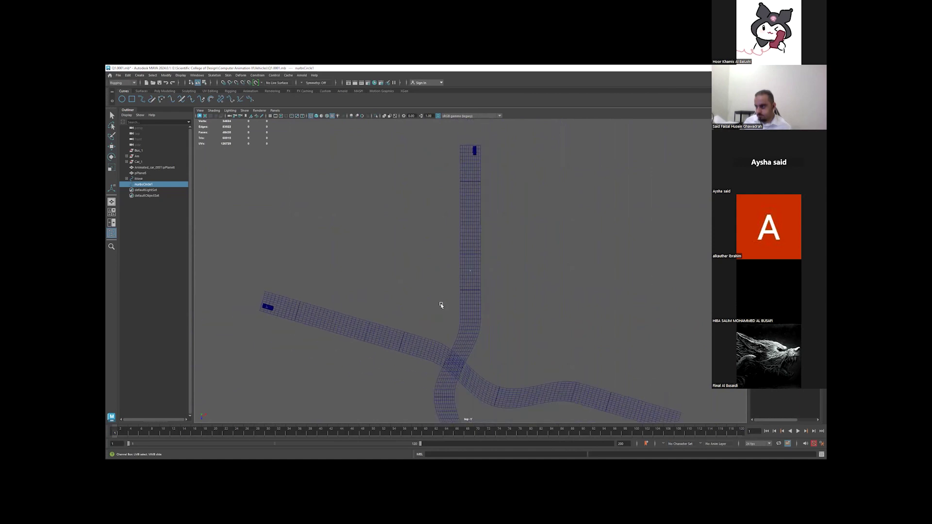
key(w)
key(e)
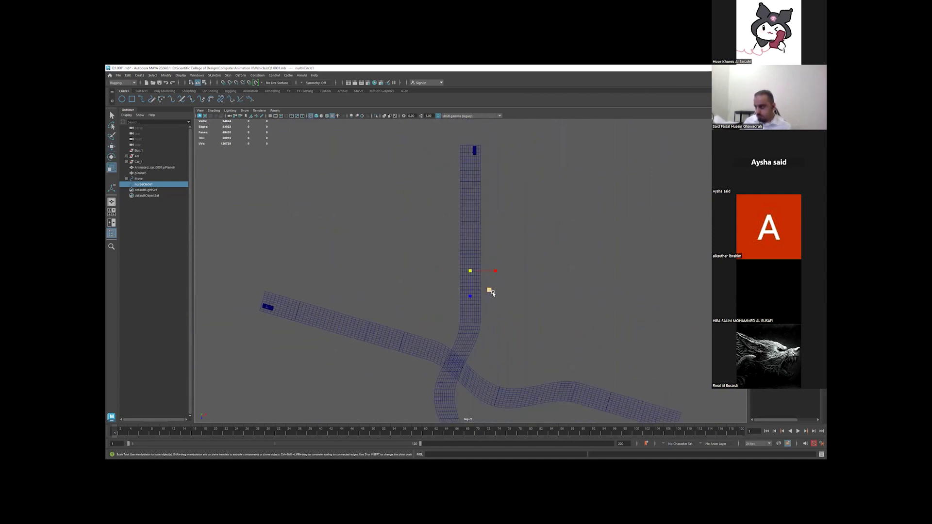
key(r)
drag(491, 291, 479, 297)
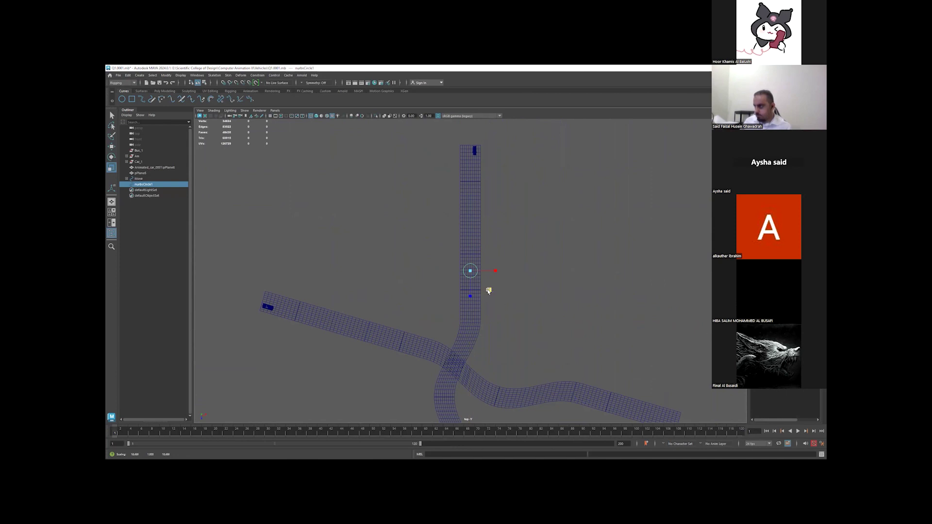
- Move the circle up the road onto the ambulance and zoom in on both
key(space)
key(w)
mouse_move(349, 208)
mouse_down()
mouse_move(366, 175)
mouse_move(354, 155)
mouse_move(249, 228)
mouse_up()
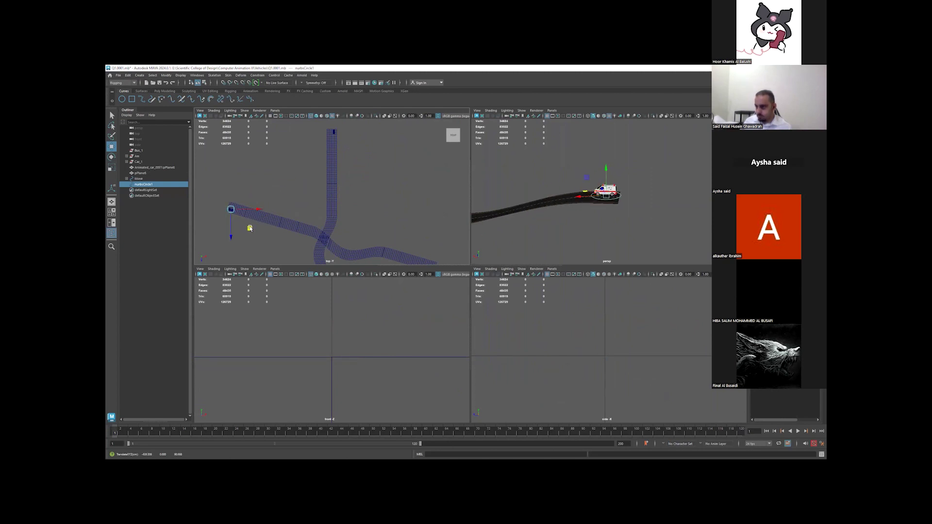
key(space)
mouse_move(249, 228)
alt+middle_down()
mouse_move(622, 303)
mouse_move(322, 306)
alt+middle_up()
alt+right_drag(323, 305, 703, 291)
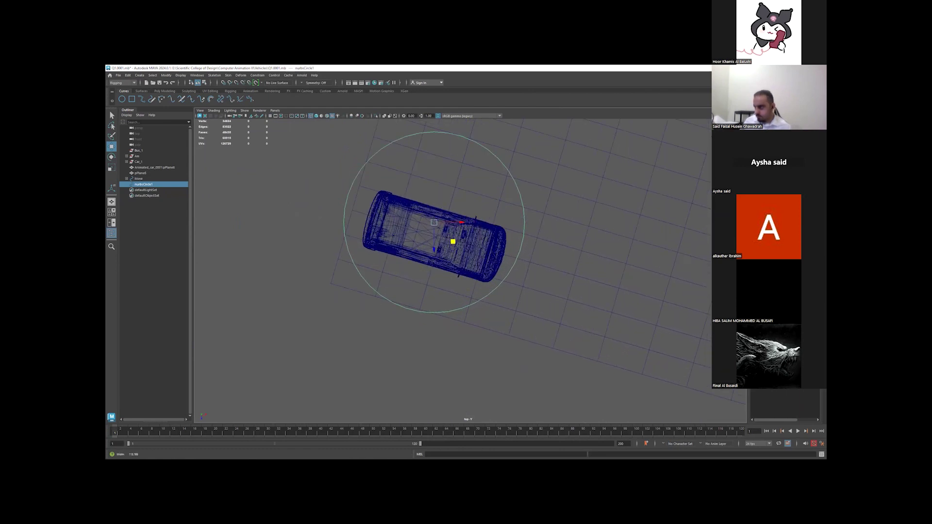
- Squash the circle into an ellipse and move it down under the van
key(r)
mouse_move(431, 248)
mouse_down()
mouse_move(436, 233)
mouse_move(456, 235)
mouse_move(447, 238)
mouse_up()
key(e)
key(w)
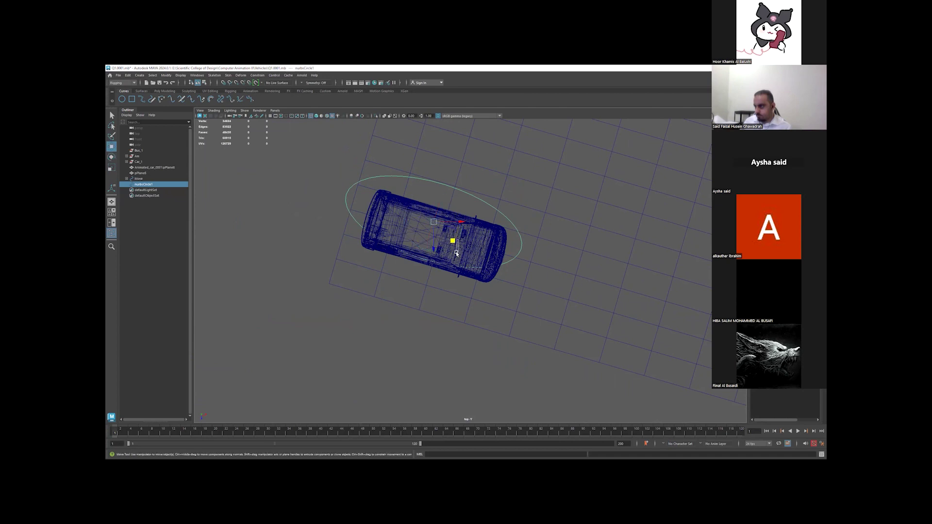
click(456, 254)
key(ctrl+z)
drag(453, 241, 455, 258)
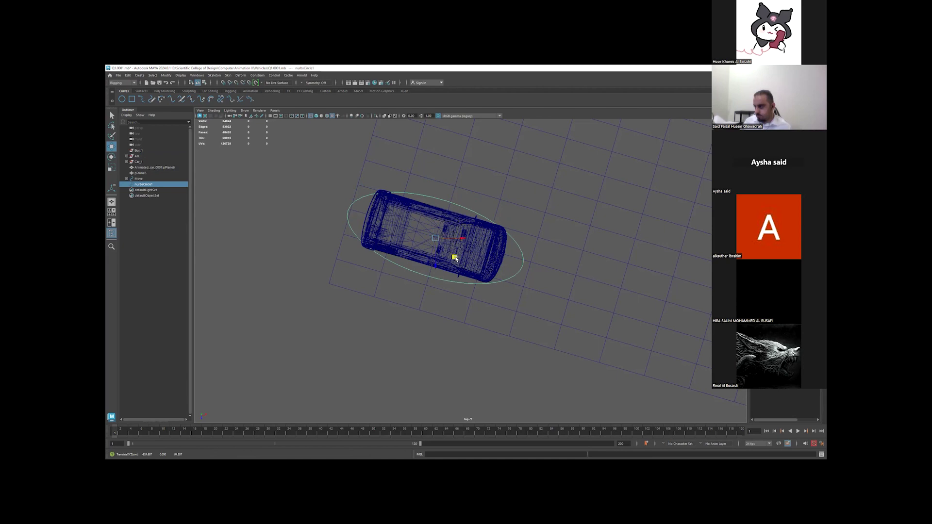
- Rename nurbsCircle1 to Move1 in the Outliner
double_click(147, 184)
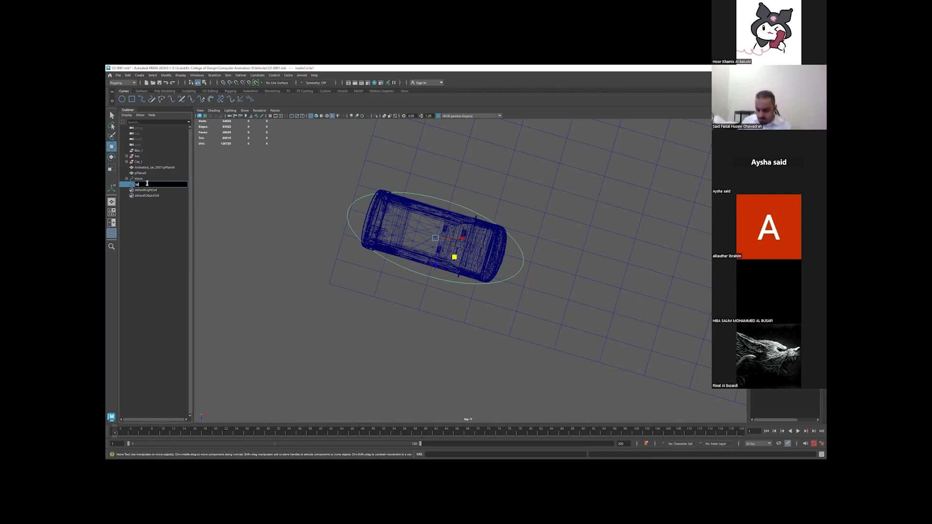
text(ove)
key(Return)
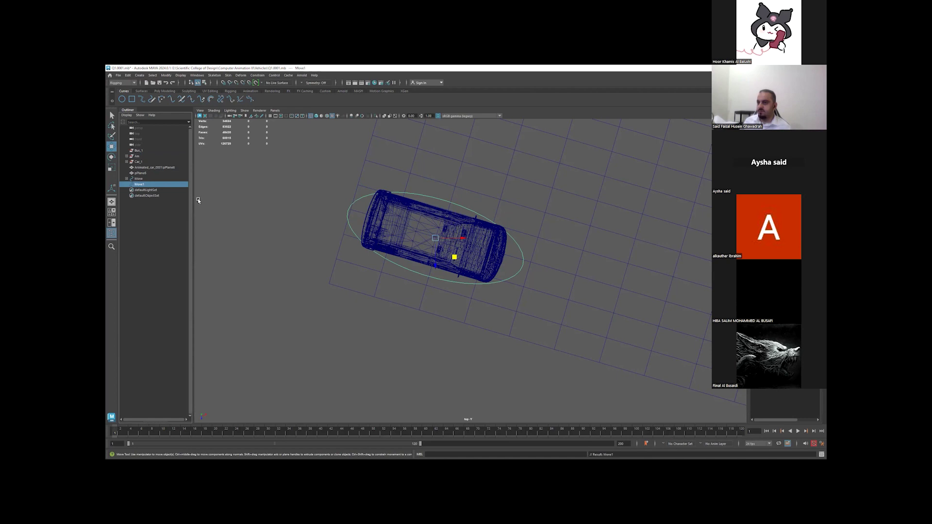
- Expand the Am group in the Outliner and view the ambulance in perspective
click(127, 156)
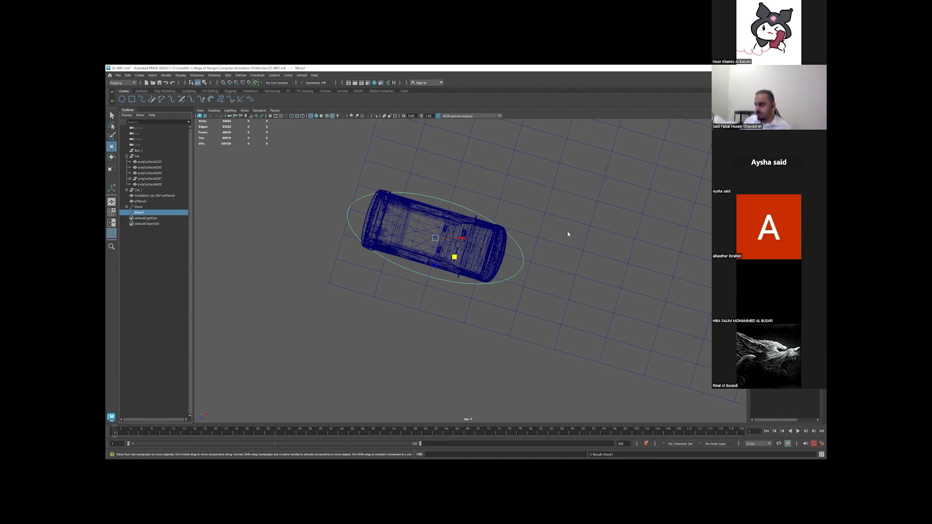
key(space)
key(space)
scroll(343, 281, up, 5)
scroll(610, 291, up, 4)
alt+drag(609, 292, 599, 289)
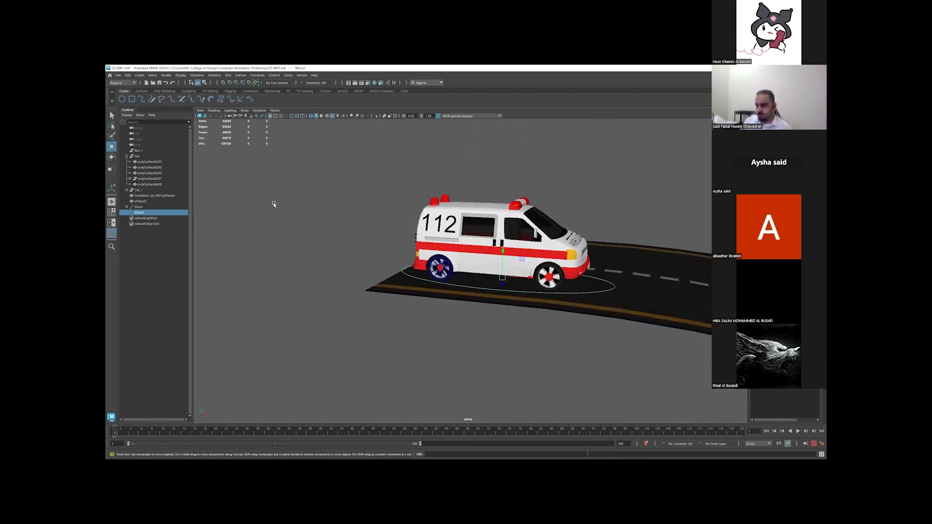
scroll(532, 235, up, 5)
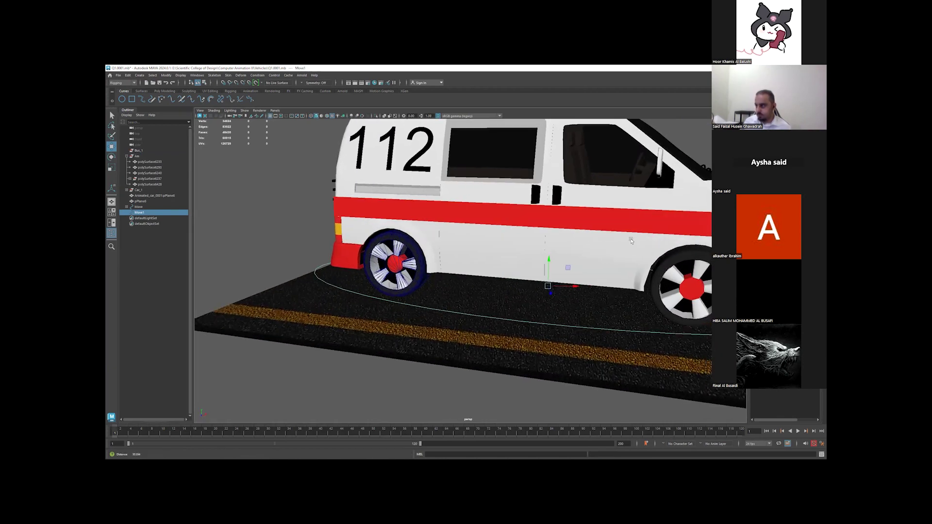
scroll(532, 235, down, 2)
alt+drag(532, 236, 529, 248)
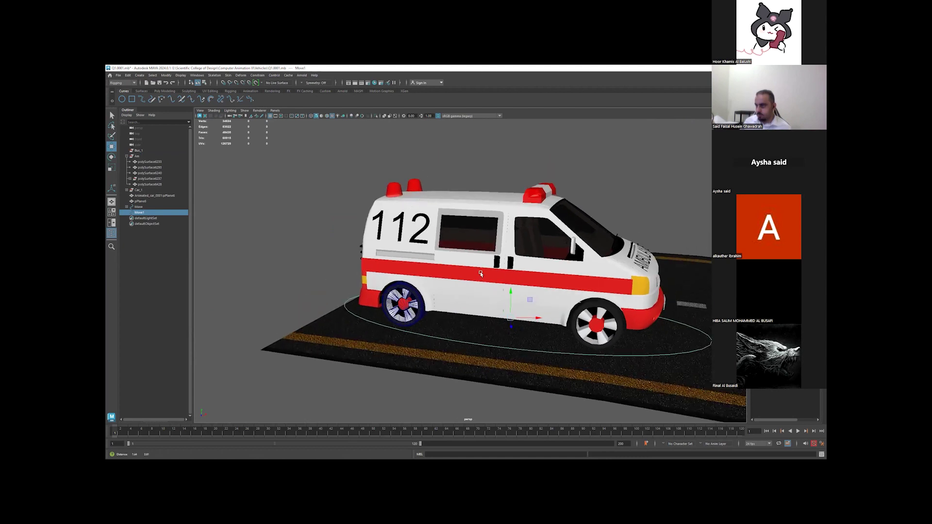
- Select the wheel and body polySurfaces, including 6427 and 6428, and parent them under Move1
click(144, 163)
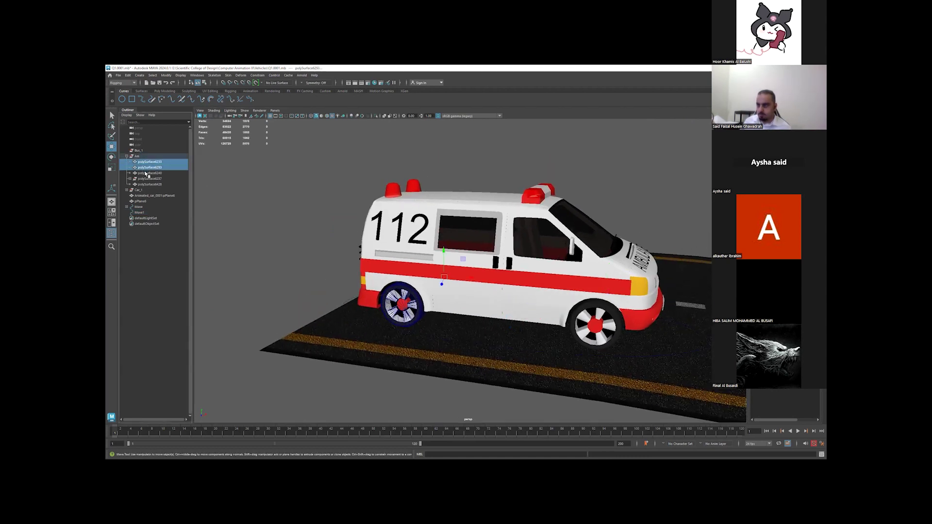
ctrl+click(146, 173)
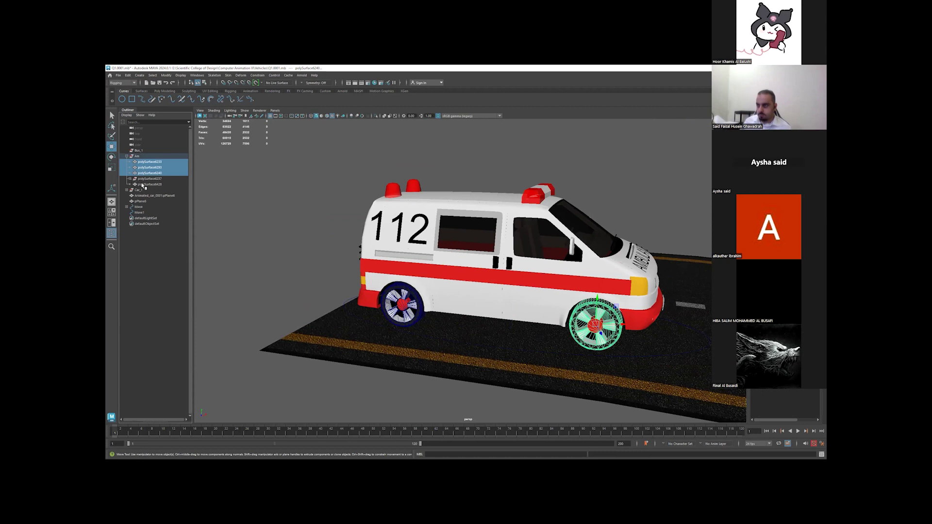
ctrl+click(141, 185)
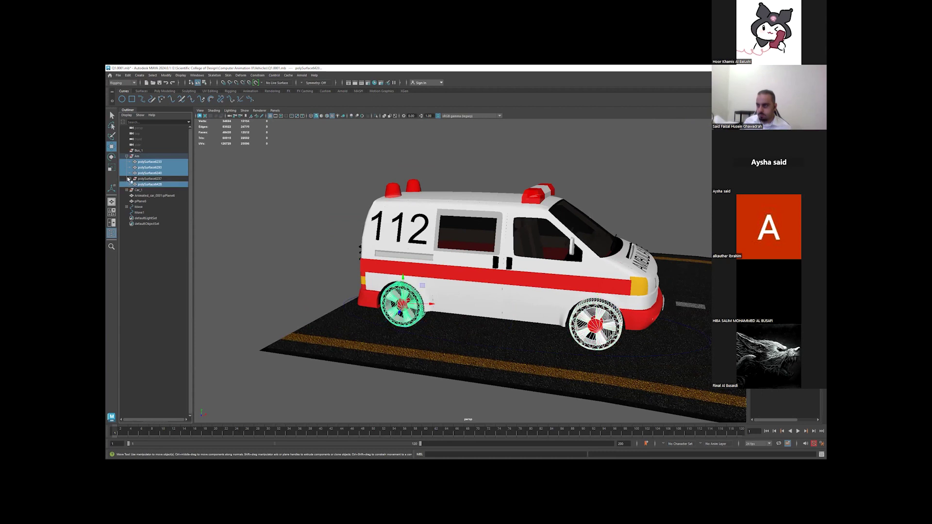
click(129, 179)
ctrl+click(149, 184)
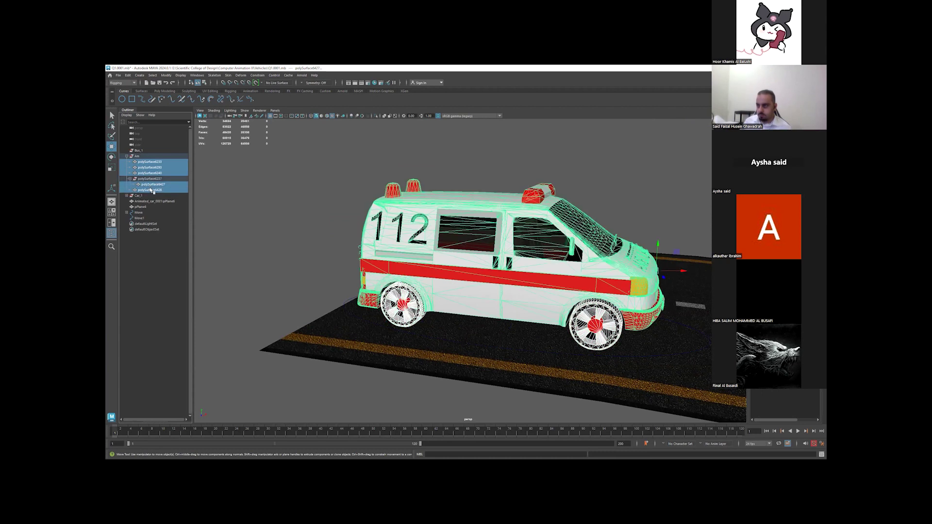
key(p)
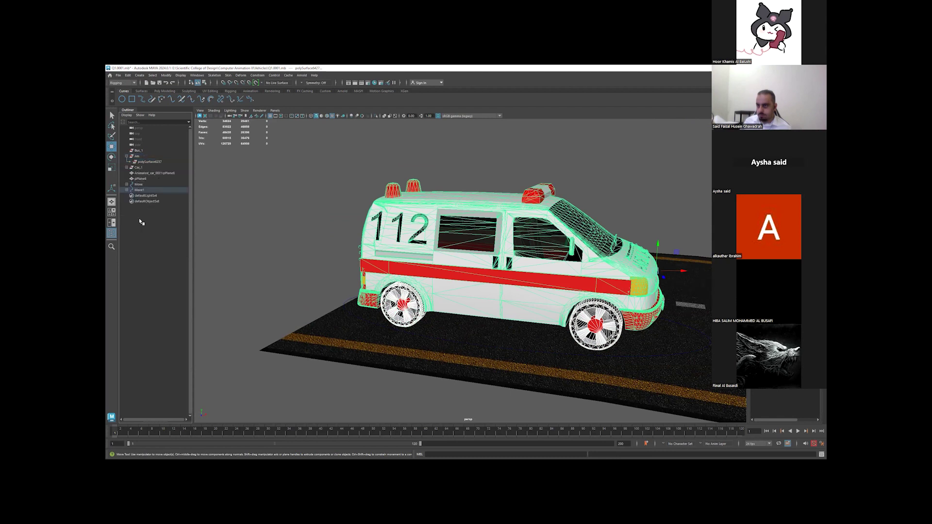
- Drag Move1 to check the van follows it
click(141, 190)
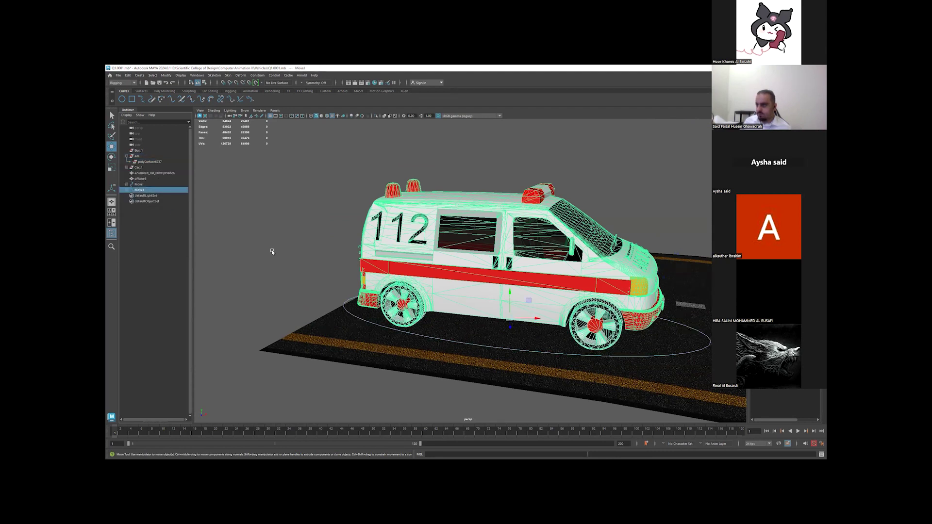
mouse_move(541, 321)
mouse_down()
mouse_move(547, 335)
mouse_move(563, 335)
mouse_up()
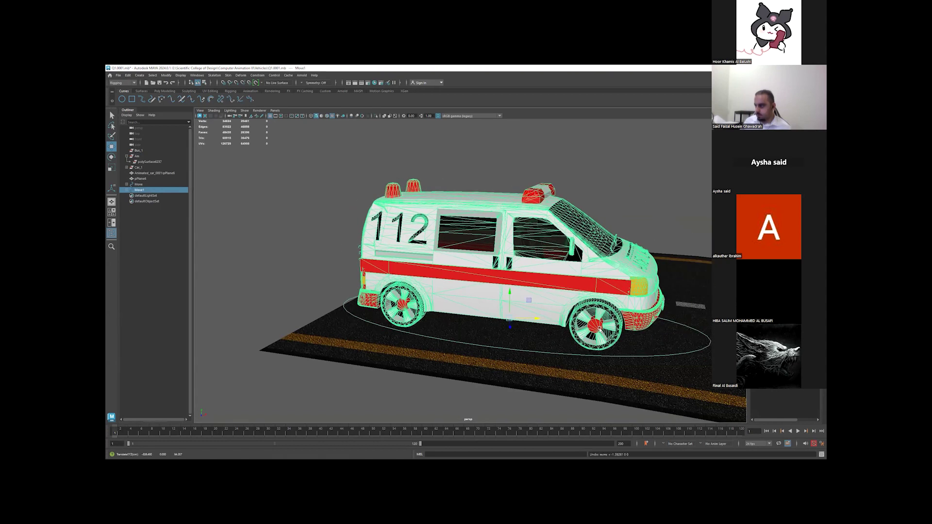
click(600, 330)
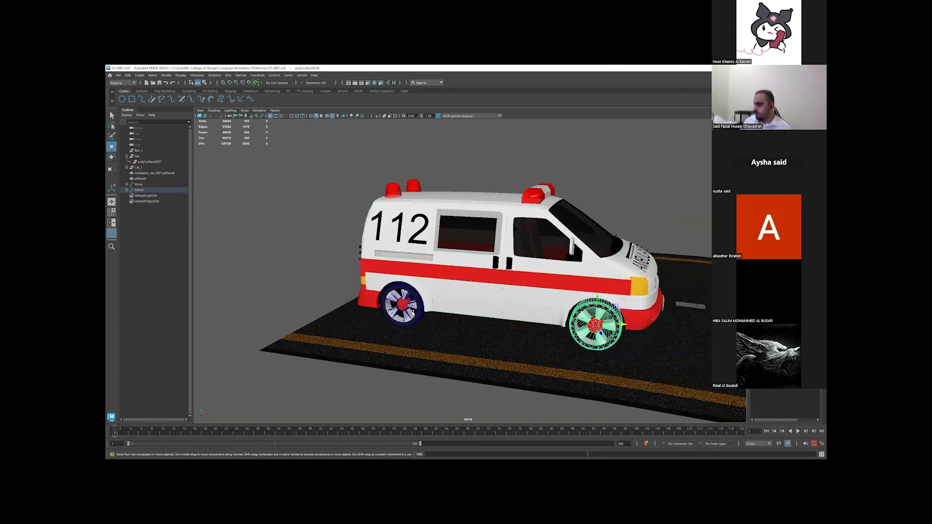
- Select the ambulance's front wheel while orbiting around the van
click(409, 303)
mouse_move(409, 303)
alt+mouse_down()
mouse_move(595, 313)
mouse_move(562, 325)
alt+mouse_up()
scroll(596, 312, down, 3)
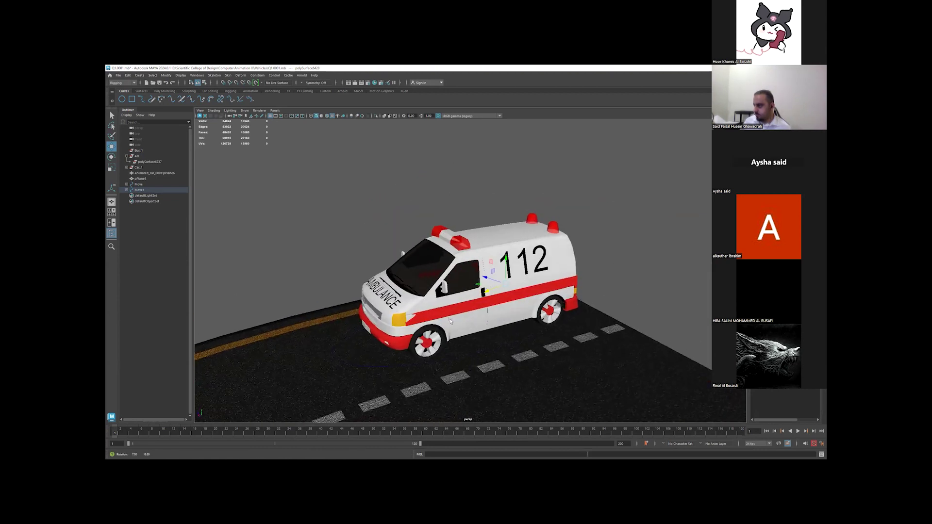
click(553, 310)
click(415, 335)
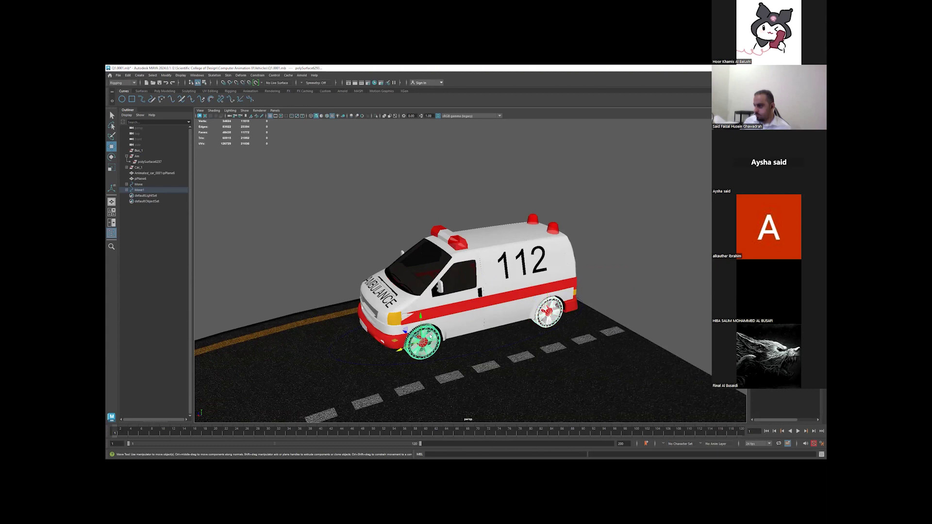
mouse_move(416, 334)
alt+mouse_down()
mouse_move(415, 343)
mouse_move(365, 273)
mouse_move(413, 284)
alt+mouse_up()
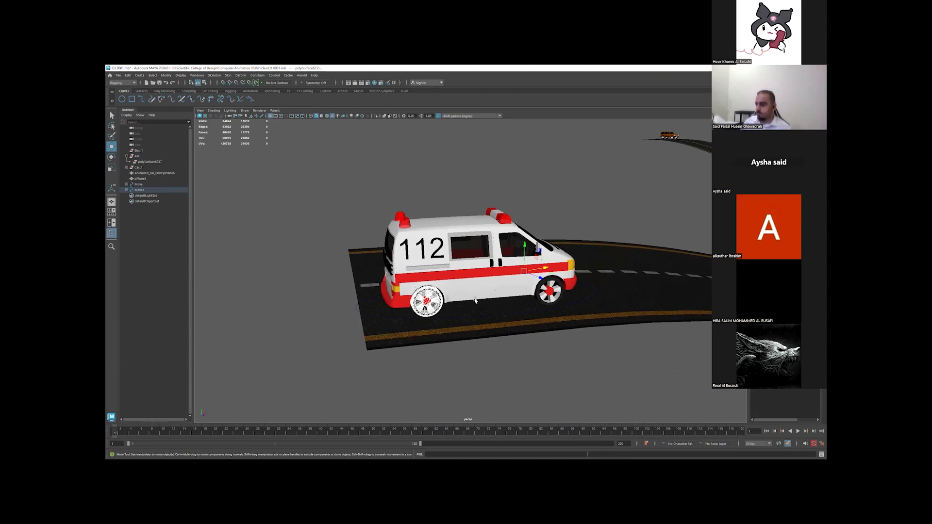
click(555, 292)
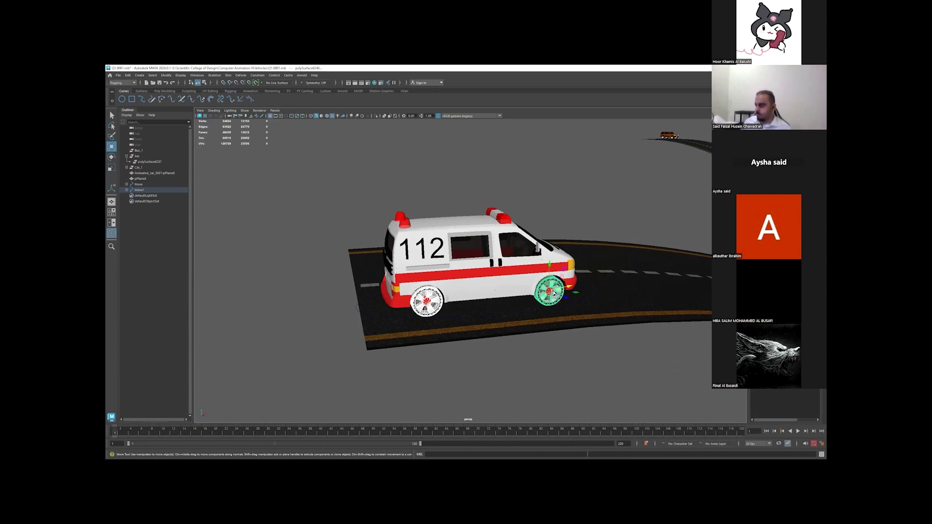
alt+drag(484, 294, 490, 290)
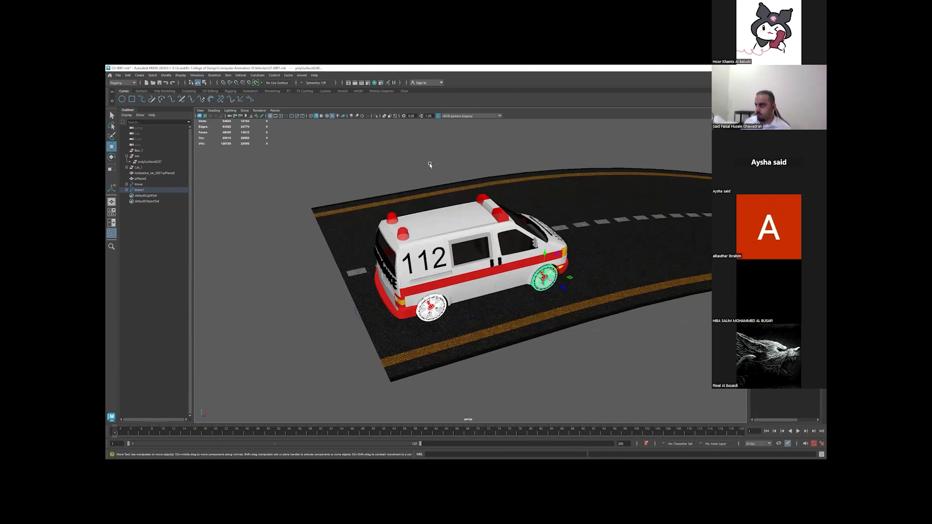
- Freeze the front wheel's transformations and delete its history, then undo the history deletion
click(160, 91)
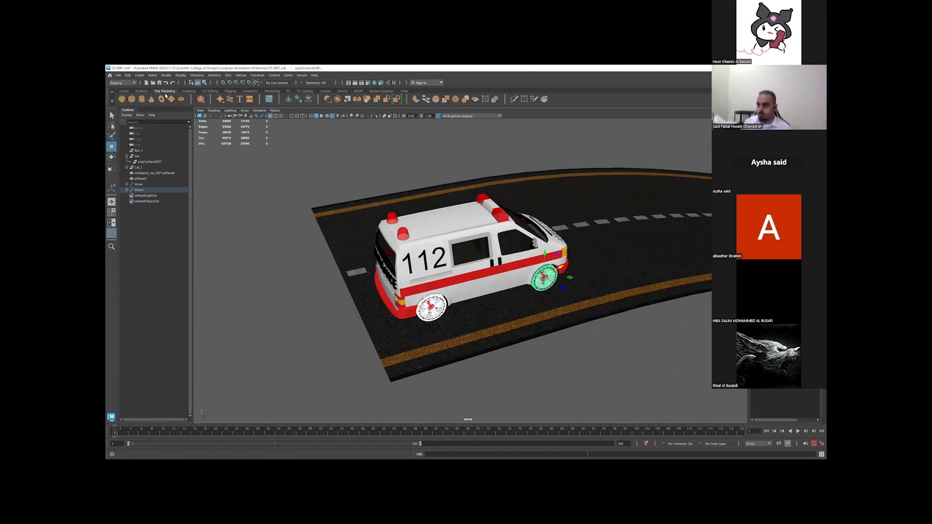
click(312, 100)
click(298, 102)
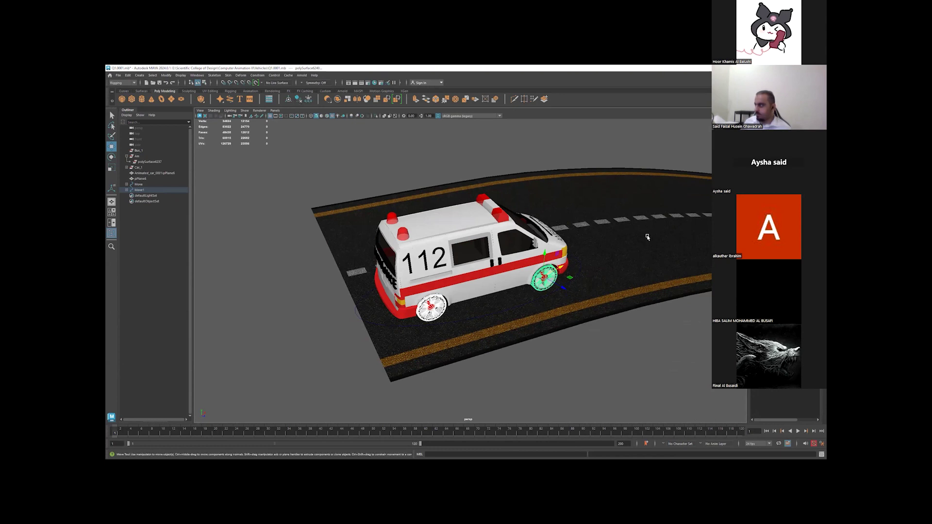
alt+drag(525, 299, 613, 272)
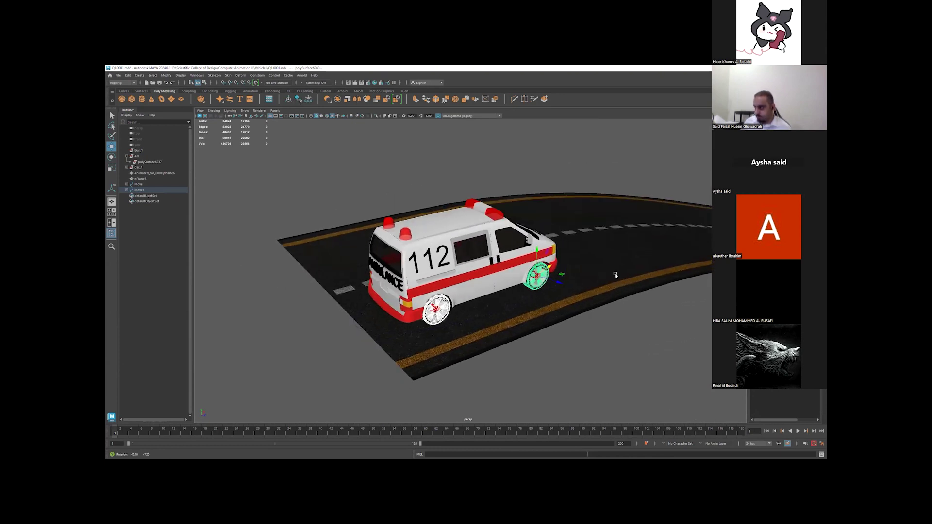
key(q)
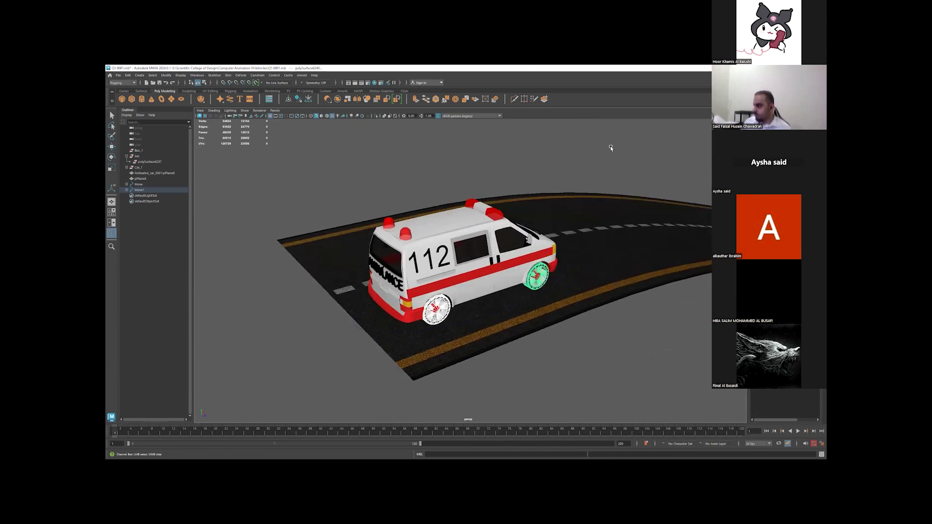
key(ctrl+z)
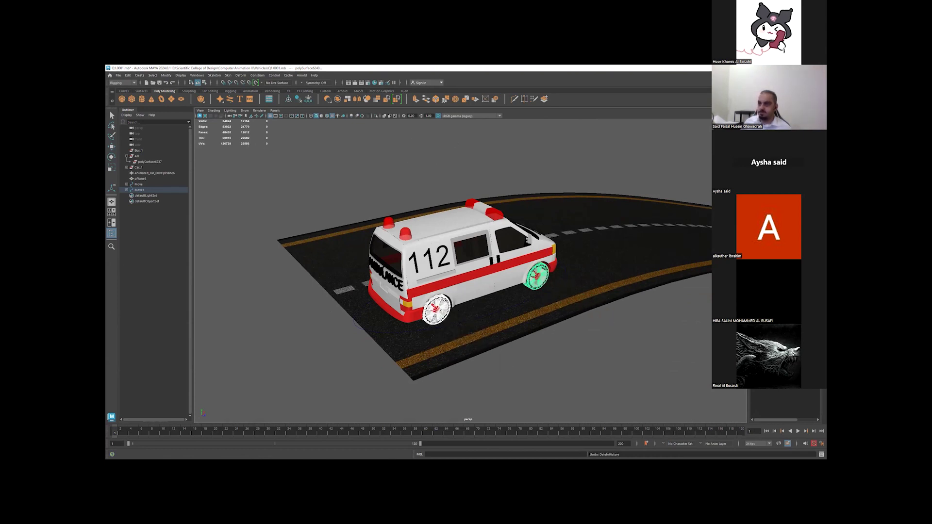
key(e)
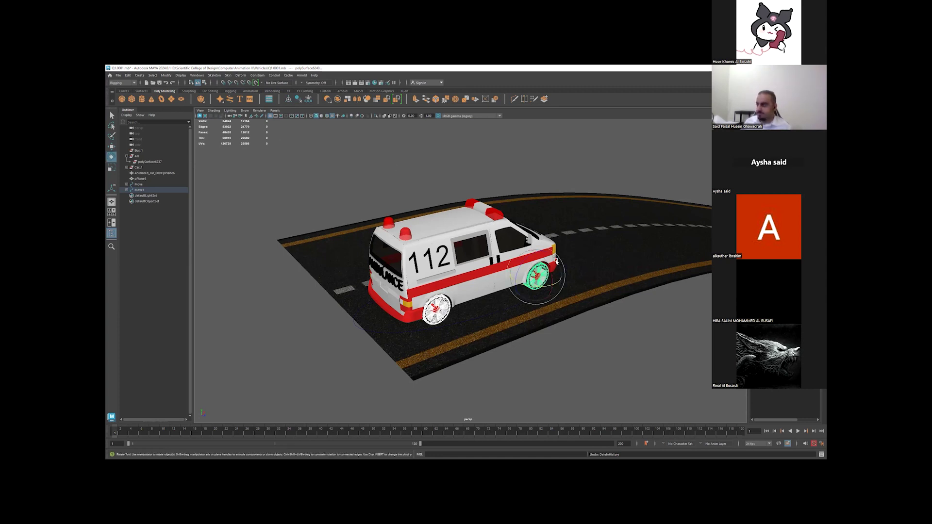
- Freeze the front wheel's transformations, undoing the skewed test rotations
drag(523, 268, 523, 261)
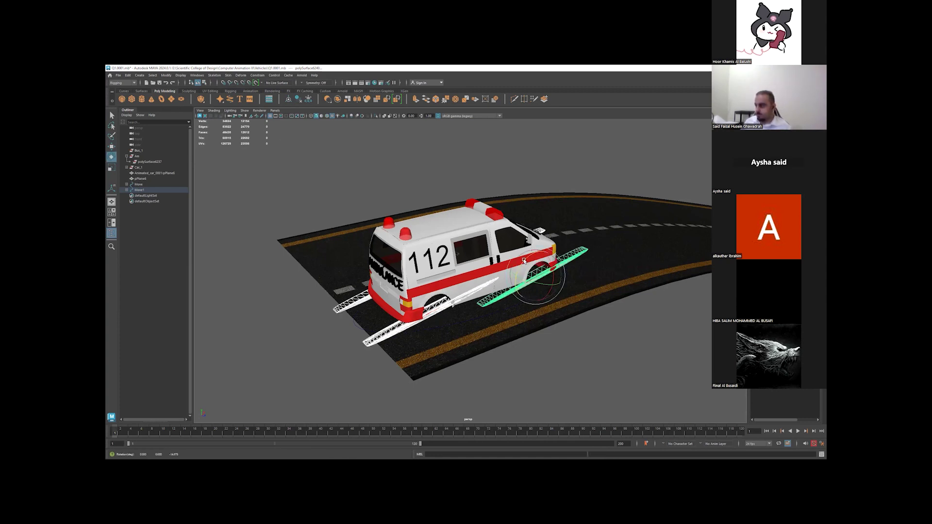
key(ctrl+z)
click(305, 101)
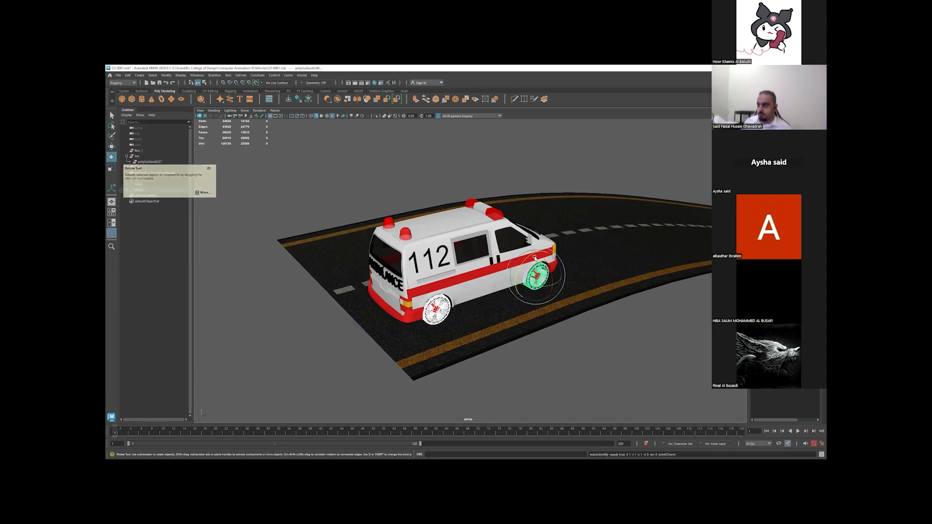
drag(524, 267, 524, 262)
key(ctrl+z)
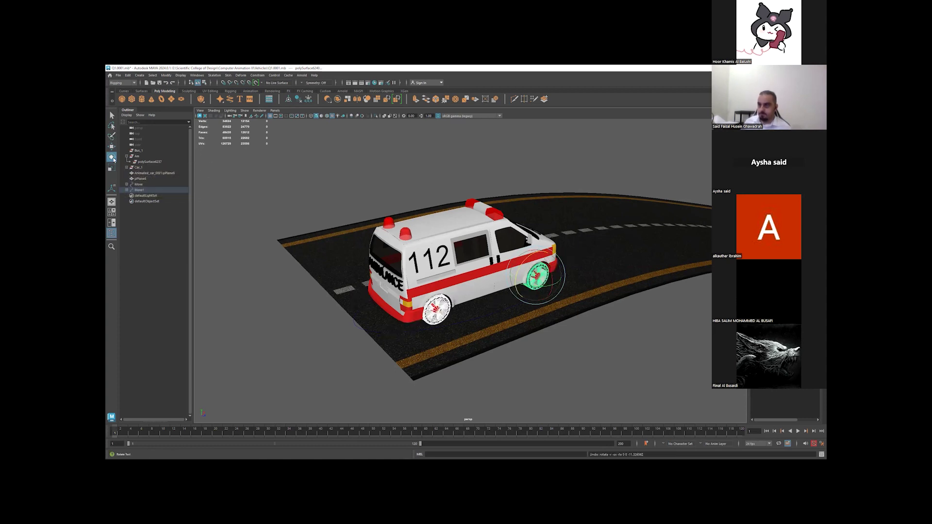
- Set the Rotate tool's Axis Orientation to Component and close its settings
key(ctrl+shift+t)
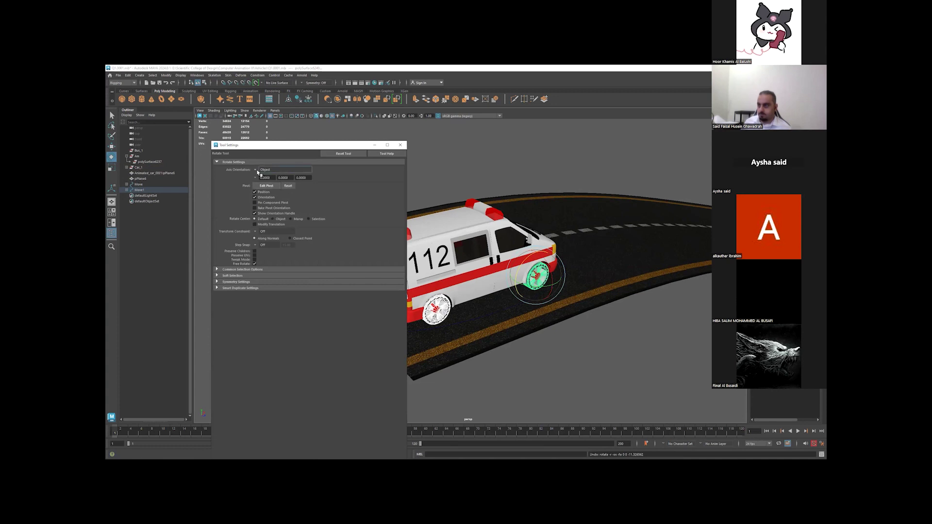
click(257, 172)
key(Return)
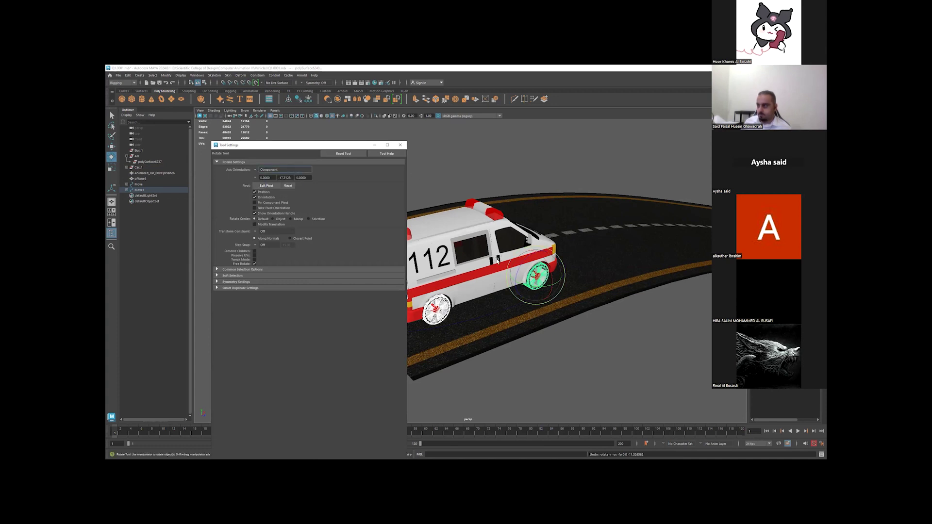
key(ctrl+z)
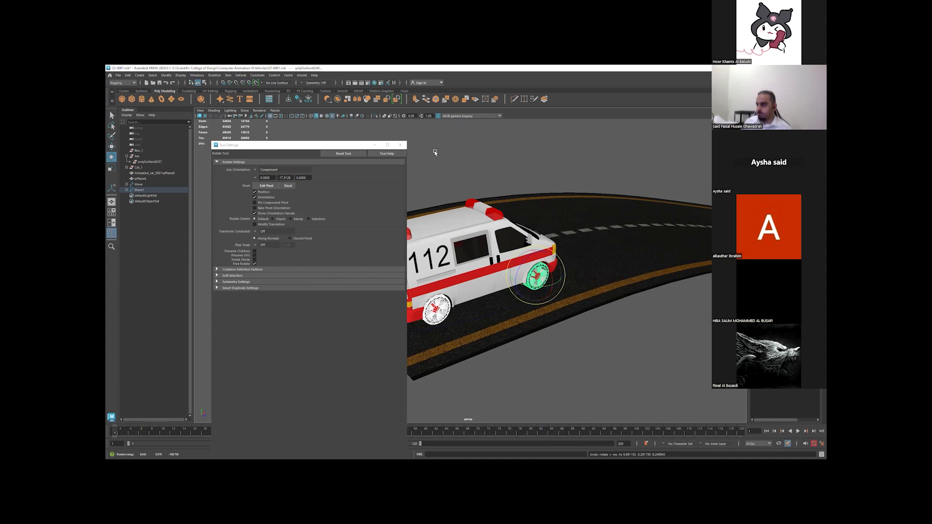
click(399, 145)
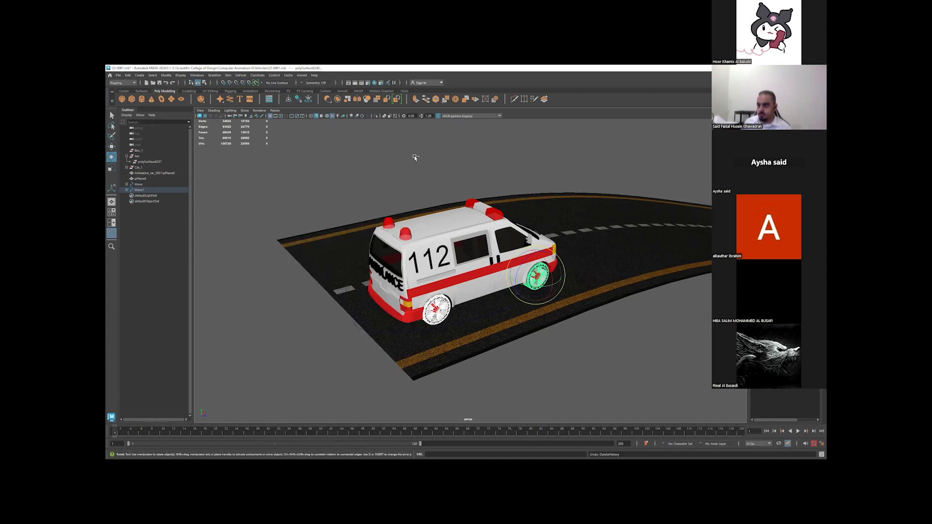
- Undo the parenting and freeze transformations on Move1 and the polySurface parts
key(ctrl+z)
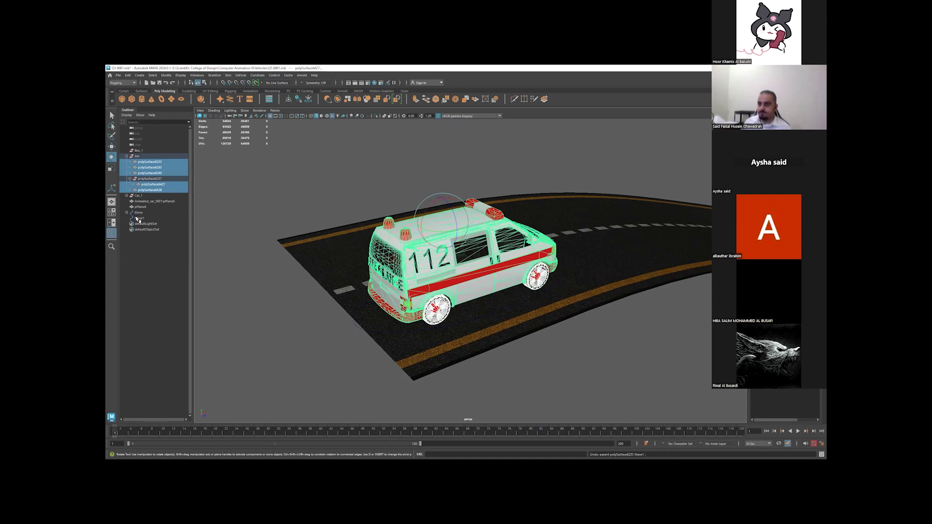
click(139, 219)
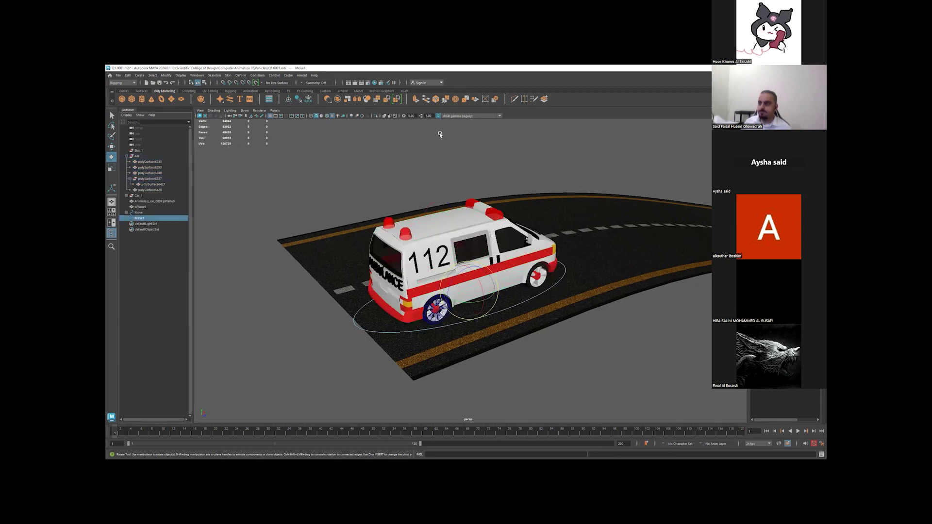
click(299, 99)
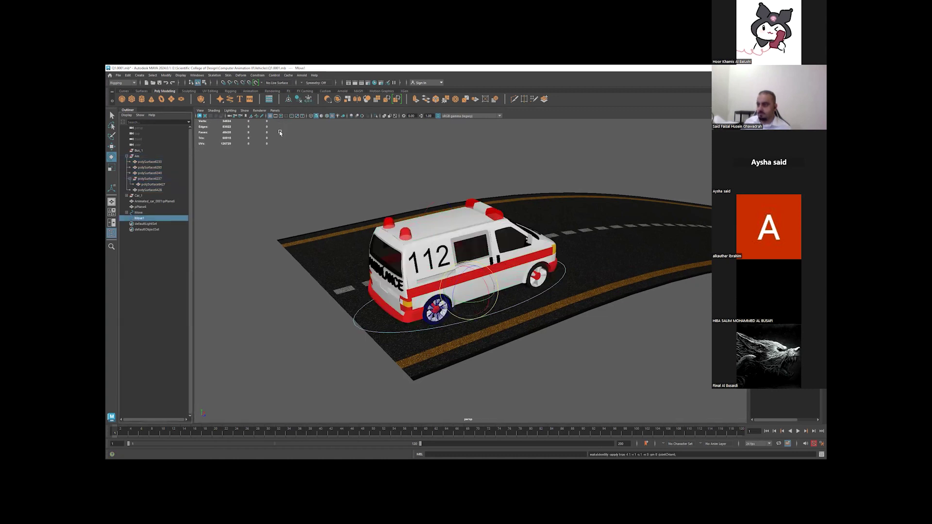
click(145, 162)
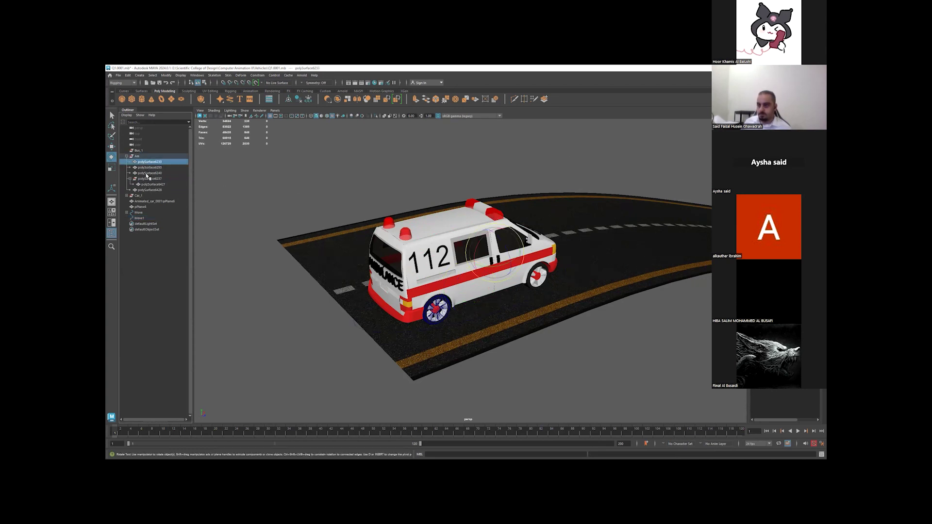
shift+click(147, 174)
shift+click(147, 185)
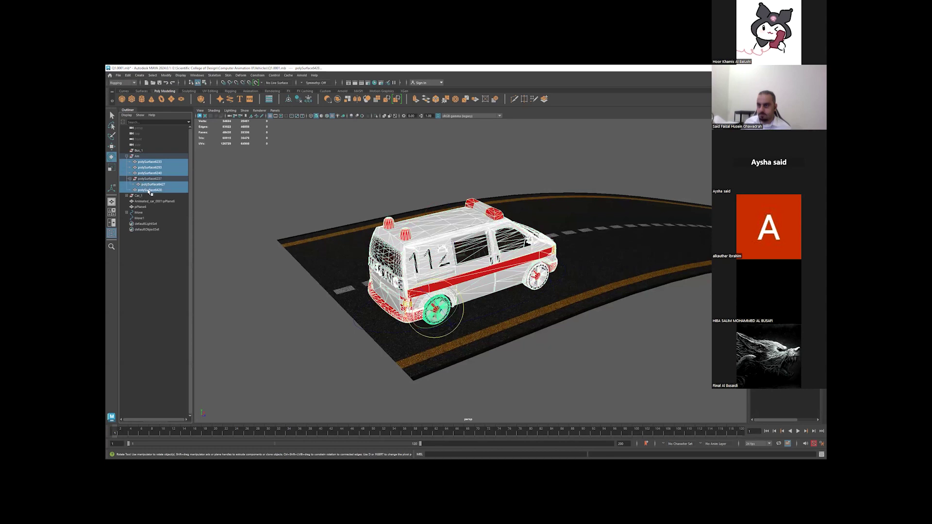
click(310, 100)
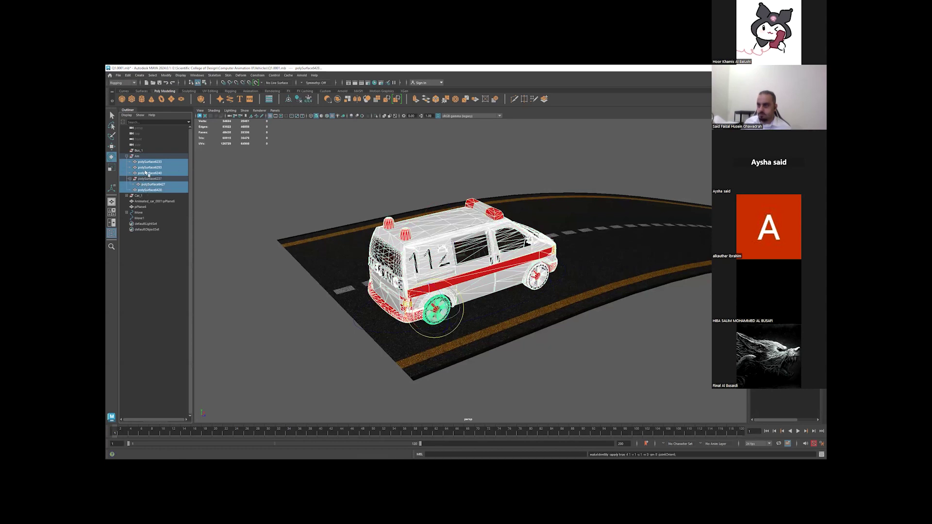
- Parent the parts under Move1 and check its children in the Outliner
key(p)
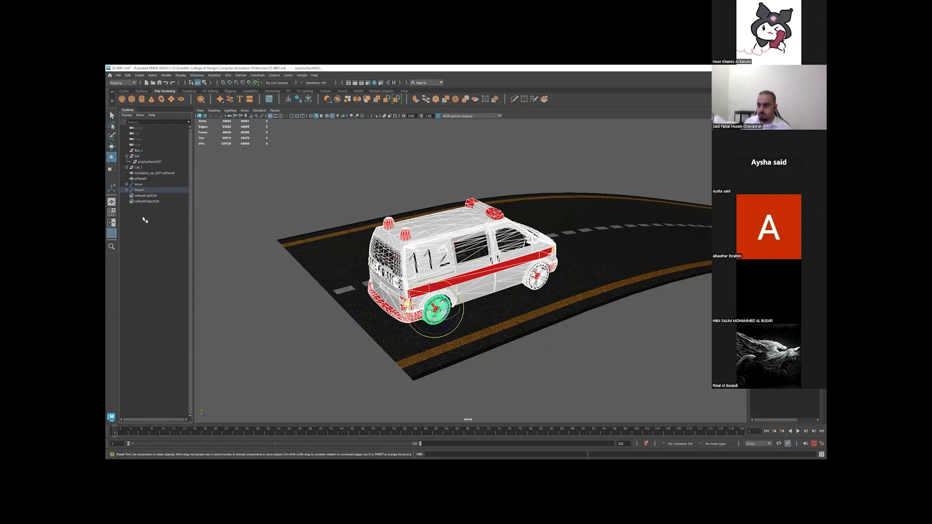
click(140, 190)
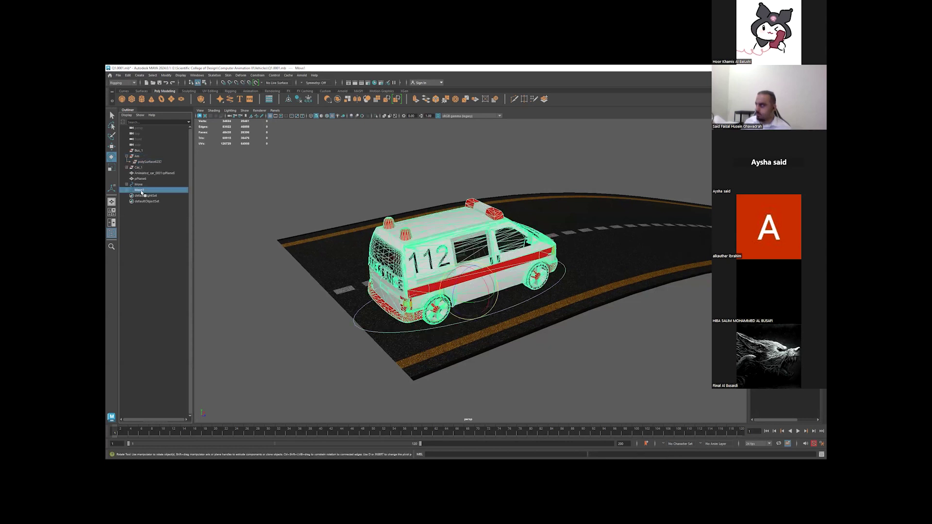
click(127, 190)
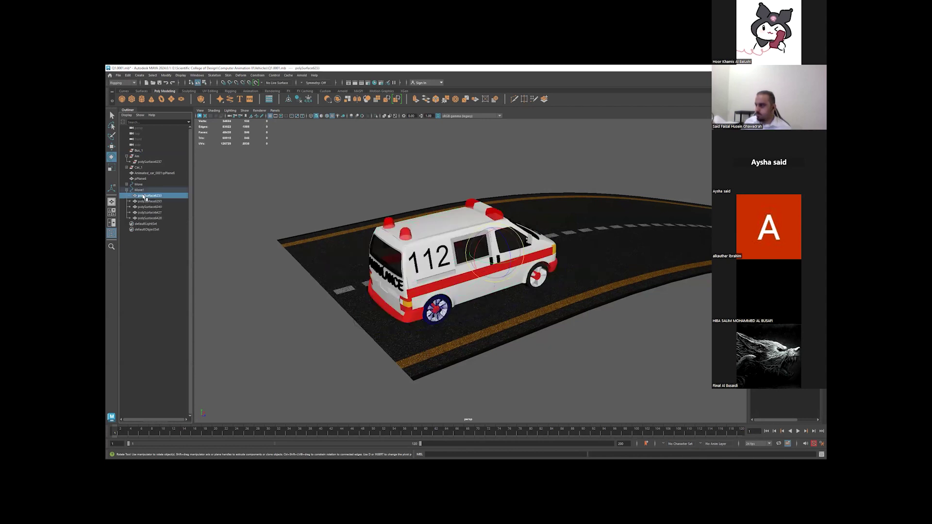
click(148, 191)
click(148, 201)
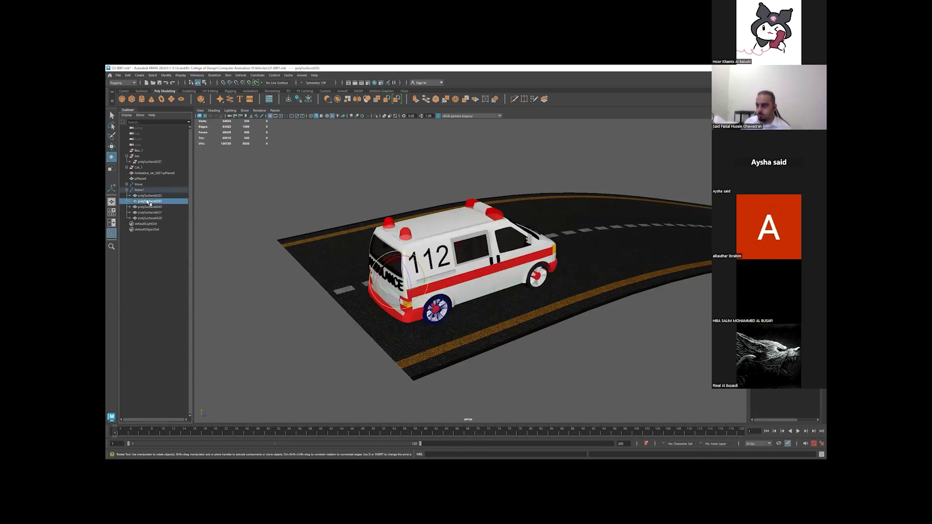
click(155, 213)
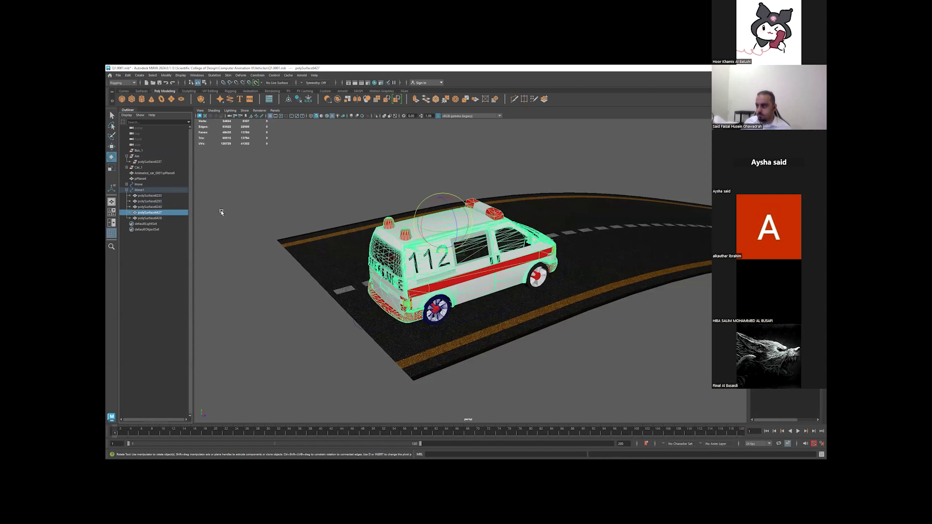
- Undo the rear wheel's last rotation change and reselect Move1
click(437, 307)
key(q)
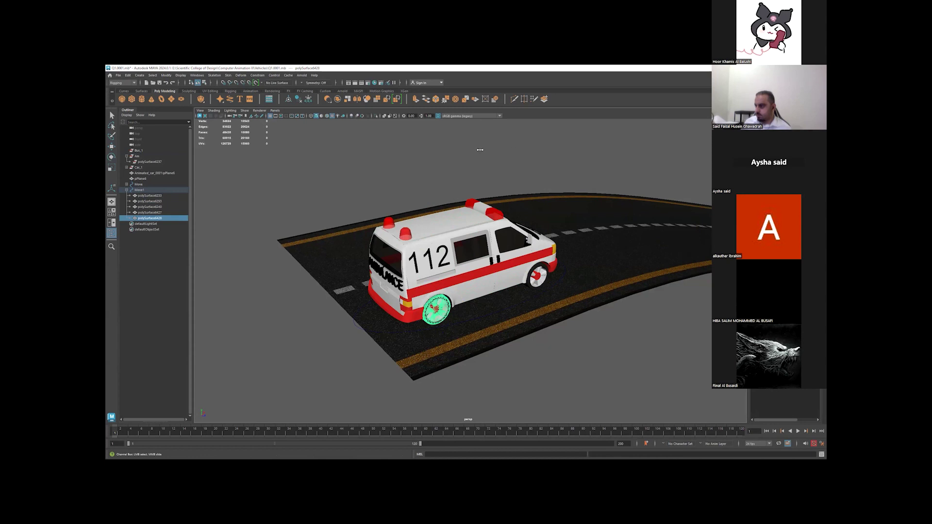
key(ctrl+z)
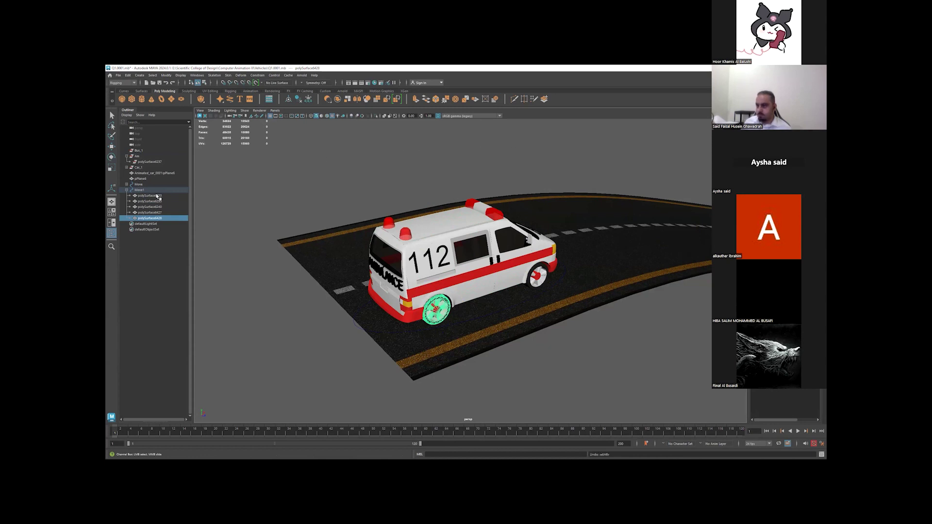
click(147, 191)
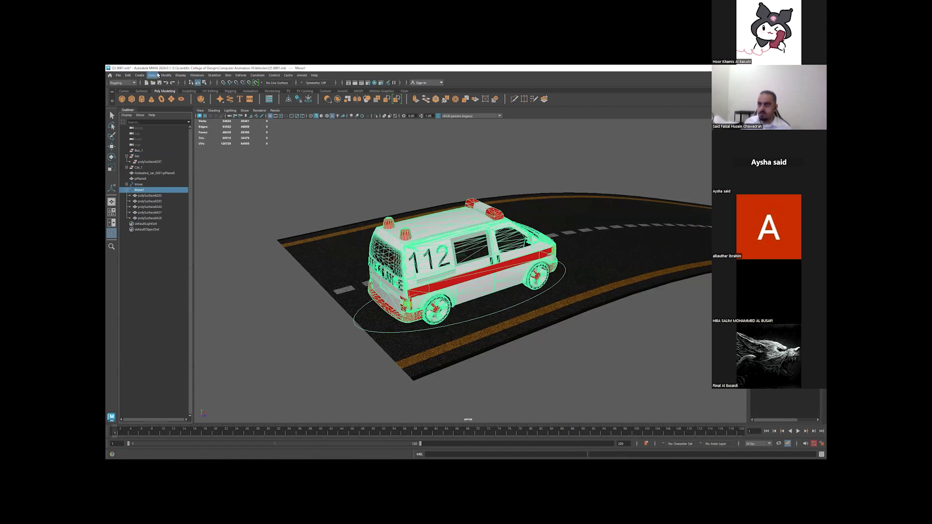
- Freeze transforms on the whole Move1 hierarchy, then test-rotate the rear wheel and undo
click(165, 102)
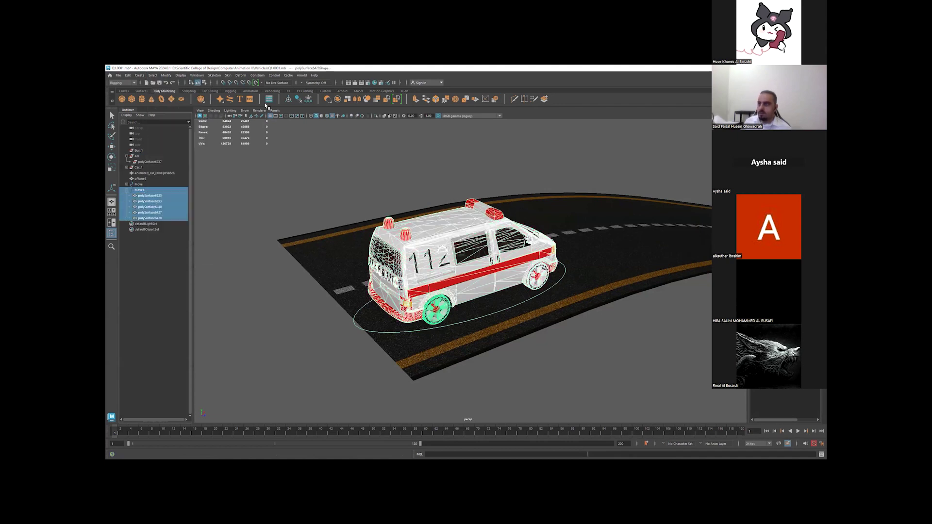
click(300, 101)
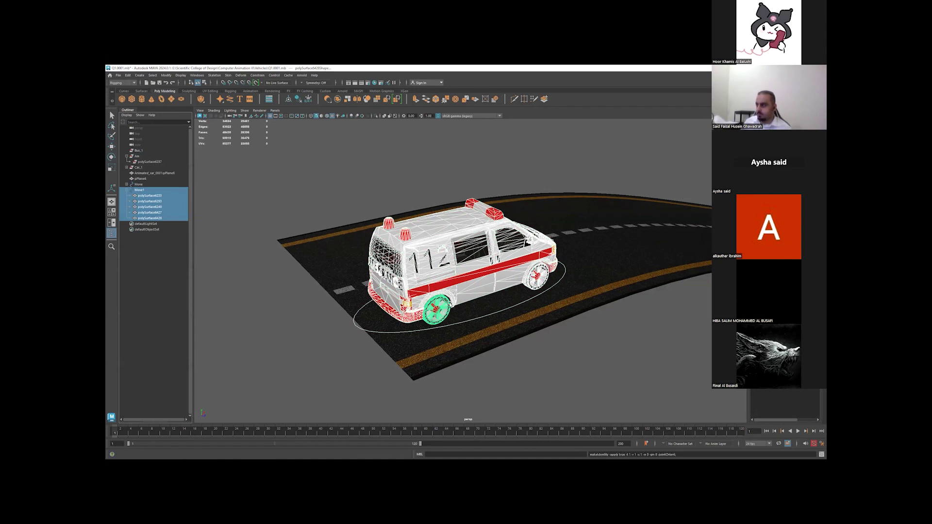
click(440, 311)
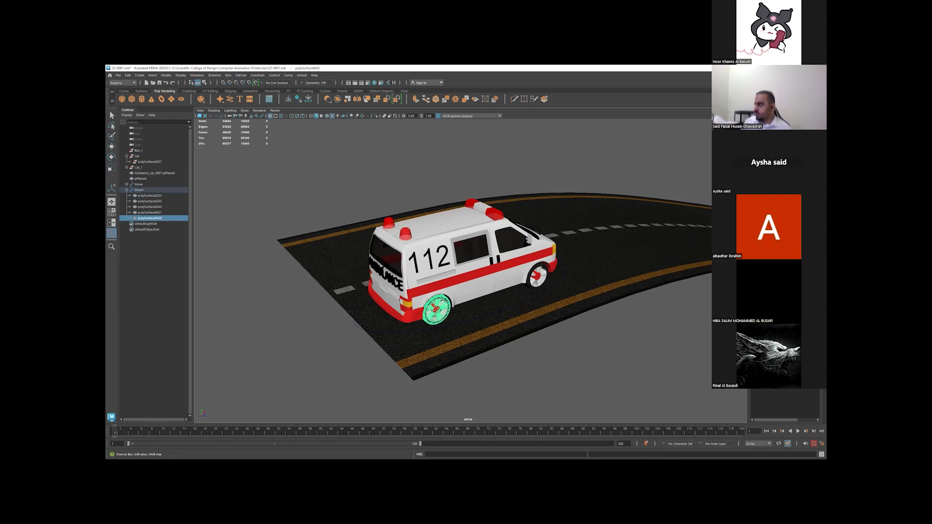
middle_drag(476, 154, 455, 154)
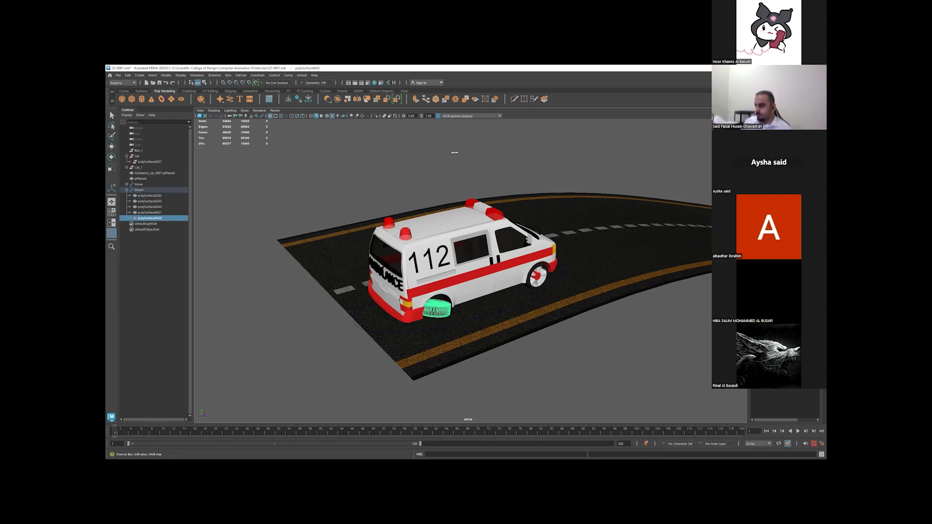
key(ctrl+z)
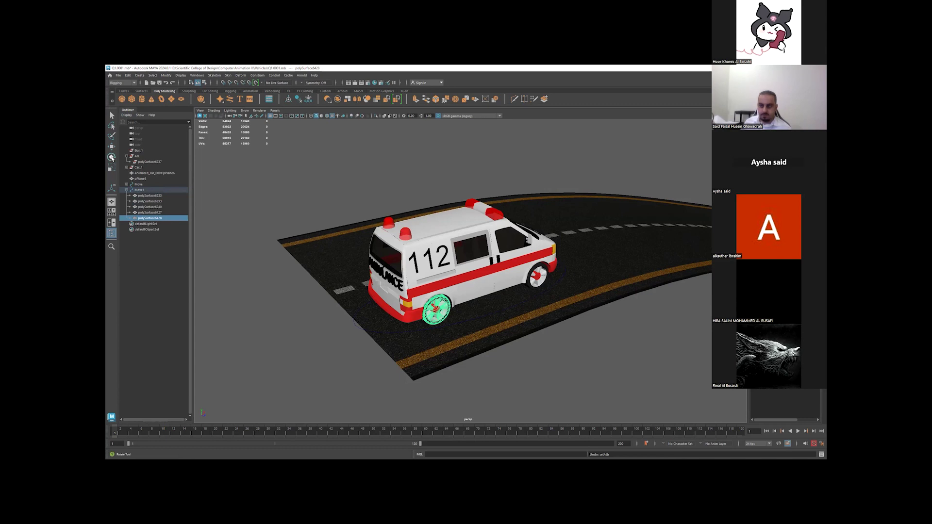
- Try World and Object axis orientation in the Rotate tool settings, leaving it on Object
double_click(111, 158)
click(256, 170)
click(268, 174)
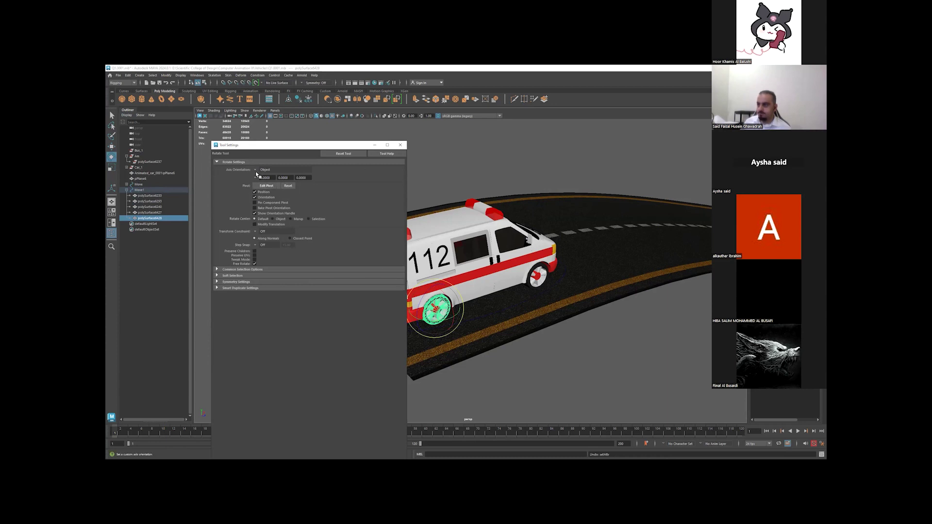
click(256, 171)
click(267, 179)
click(258, 170)
click(267, 173)
- Rotate the front wheel polySurface6240 about 40.838° in Z
click(401, 146)
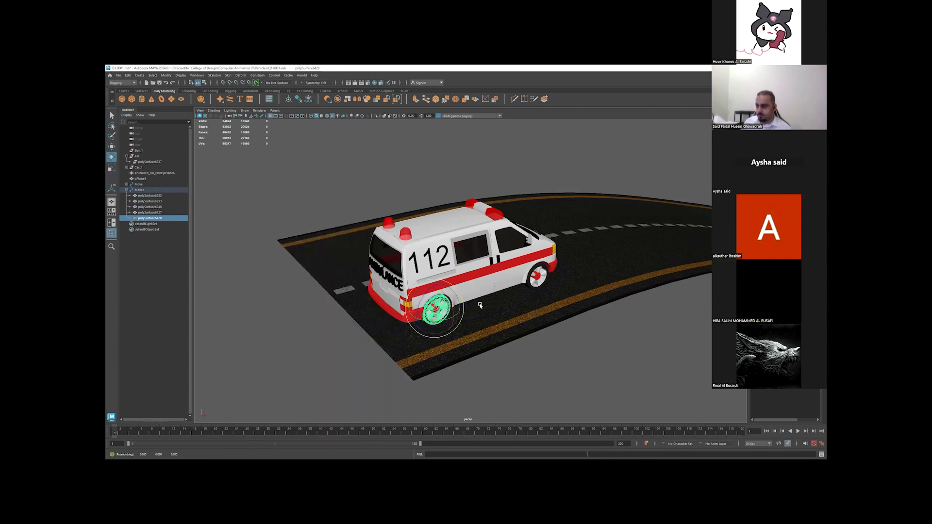
click(536, 275)
mouse_move(530, 282)
mouse_down()
mouse_move(358, 308)
mouse_move(368, 310)
mouse_up()
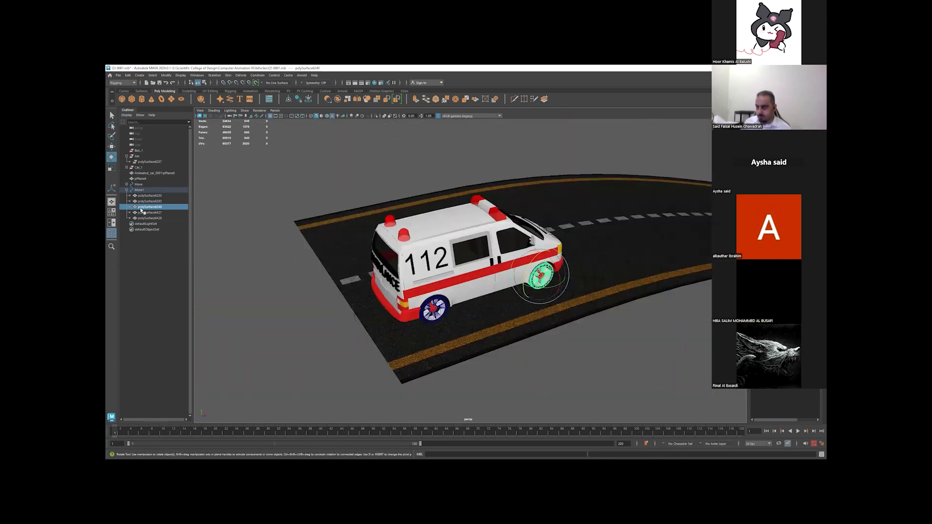
- Orbit around the ambulance, pick the rear and front wheels, and nudge the front wheel's rotation
click(146, 190)
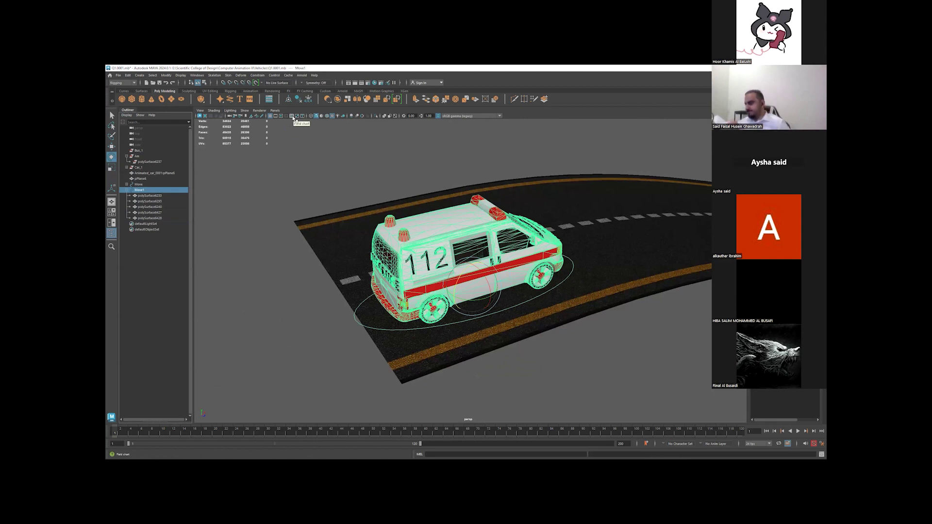
mouse_move(252, 254)
alt+mouse_down()
mouse_move(297, 272)
mouse_move(328, 179)
alt+mouse_up()
alt+drag(207, 168, 256, 200)
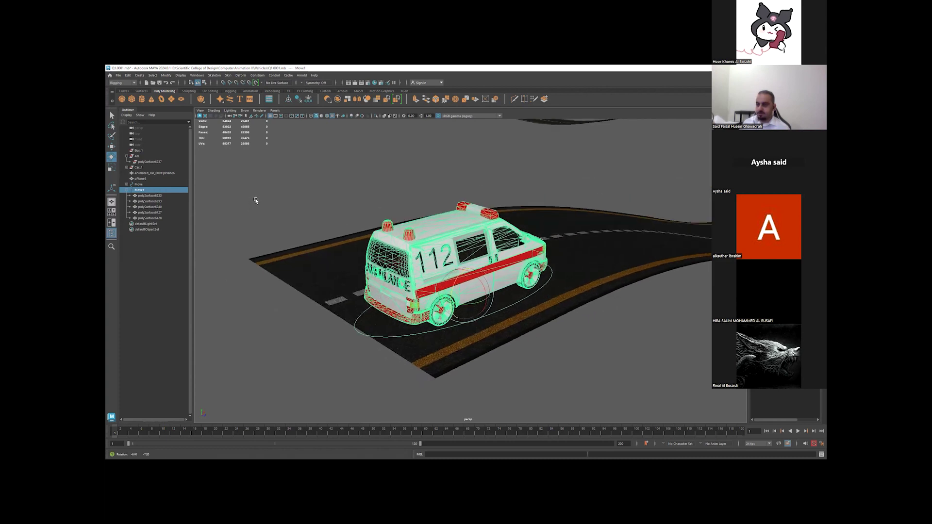
click(449, 318)
key(ctrl+z)
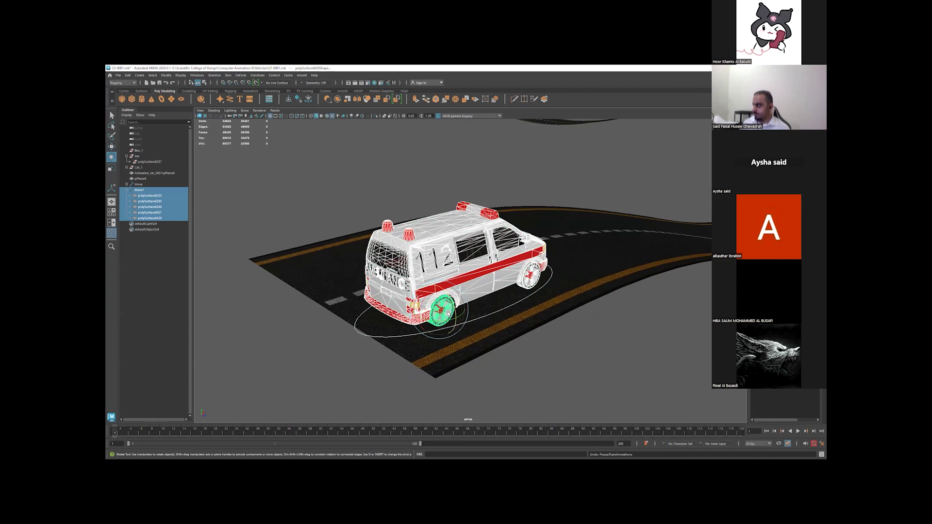
mouse_move(448, 313)
alt+mouse_down()
mouse_move(547, 286)
mouse_move(509, 262)
alt+mouse_up()
click(547, 288)
key(q)
key(ctrl+z)
- From a side view, pick each rear wheel, the front wheel, the road and the move control to identify them
click(453, 316)
alt+drag(452, 316, 447, 335)
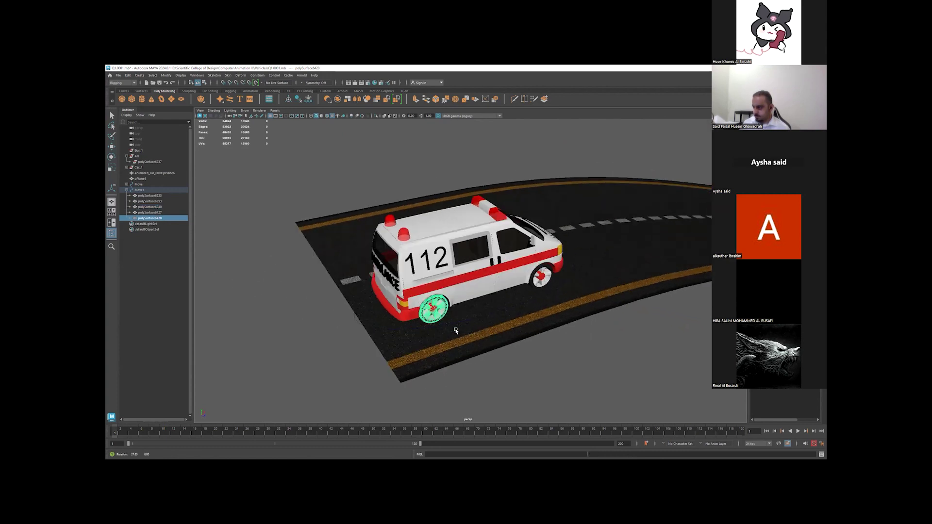
mouse_move(339, 328)
alt+mouse_down()
mouse_move(476, 330)
mouse_move(509, 371)
alt+mouse_up()
click(498, 335)
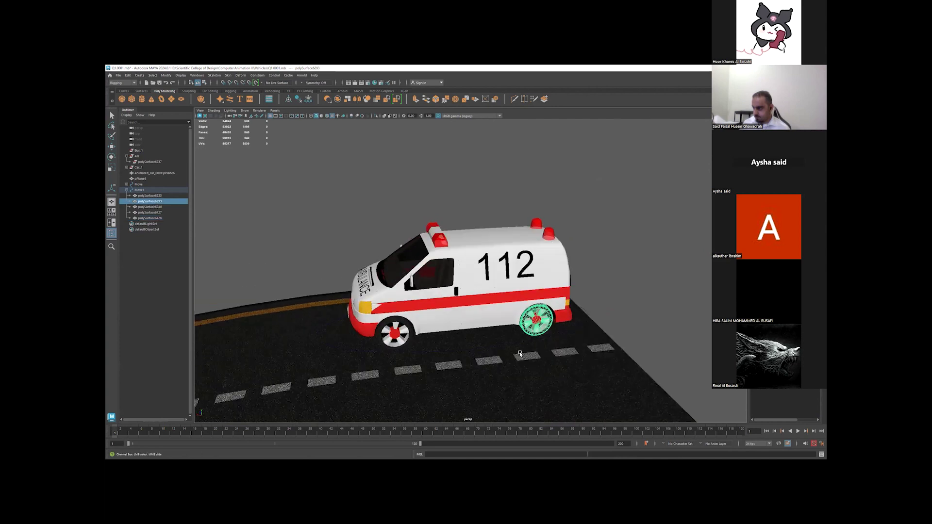
click(396, 343)
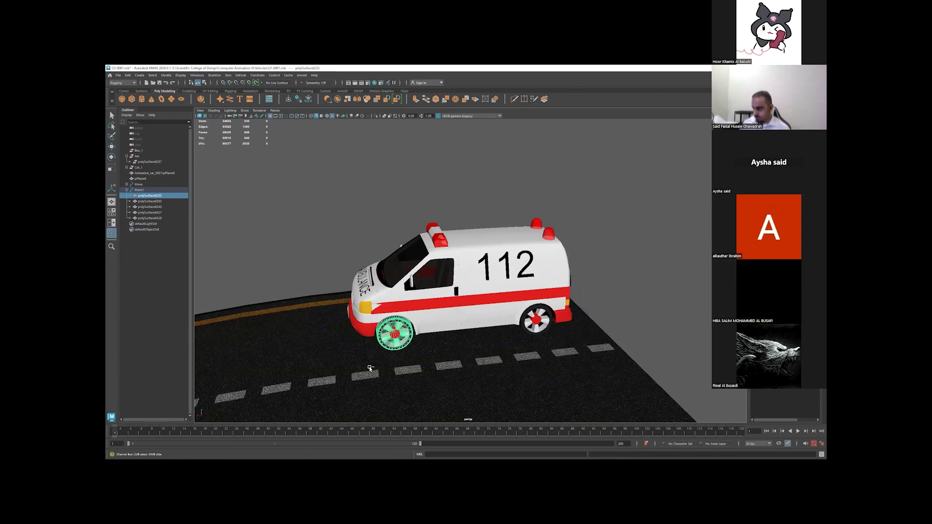
mouse_move(370, 368)
alt+mouse_down()
mouse_move(536, 316)
mouse_move(505, 312)
alt+mouse_up()
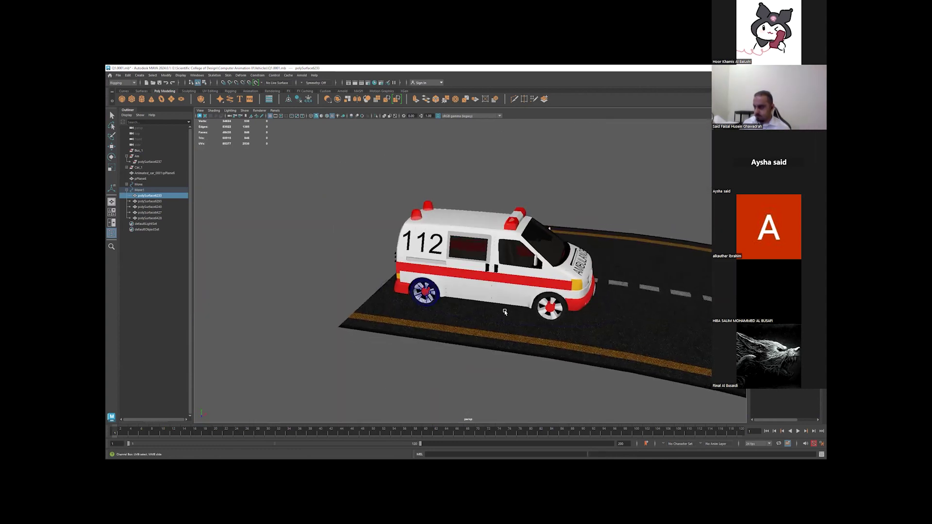
click(603, 323)
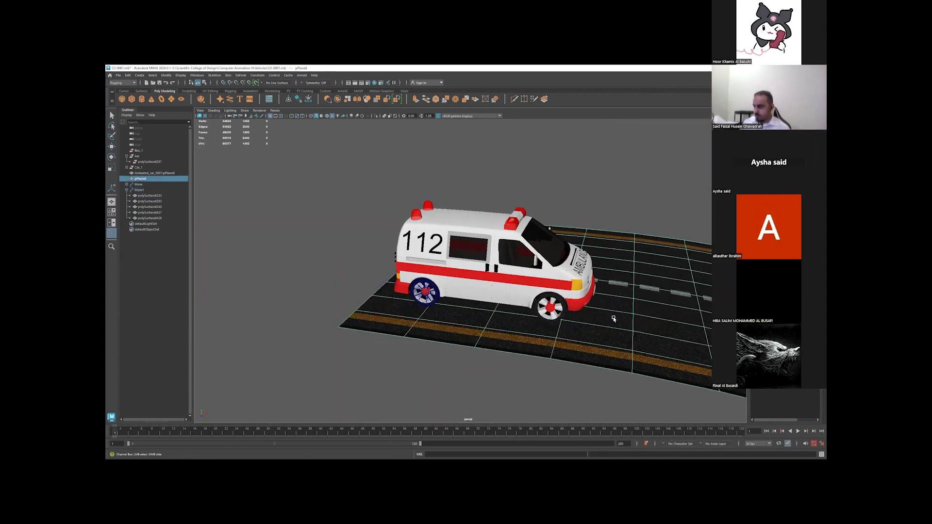
click(613, 318)
- From raised views, compare the front and rear wheels and nudge the front wheel's rotation again
alt+drag(594, 328, 444, 321)
alt+drag(527, 306, 487, 312)
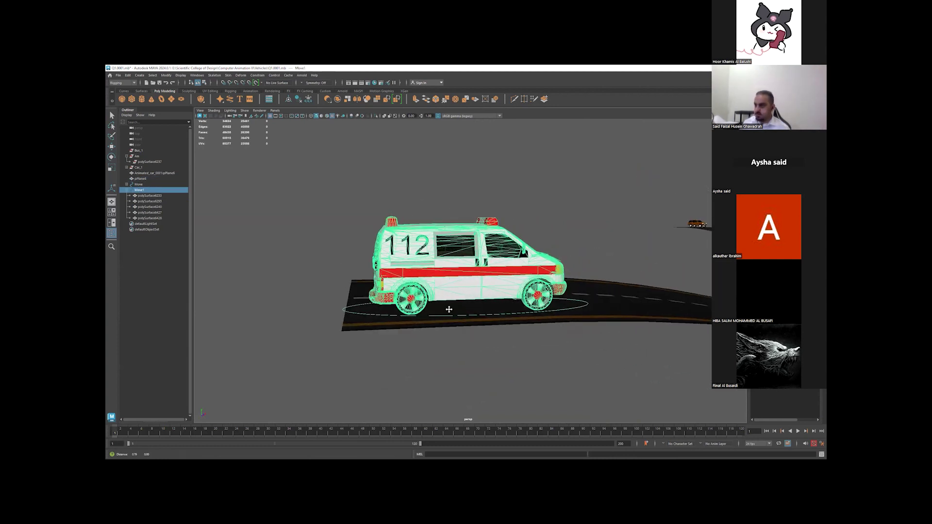
click(470, 301)
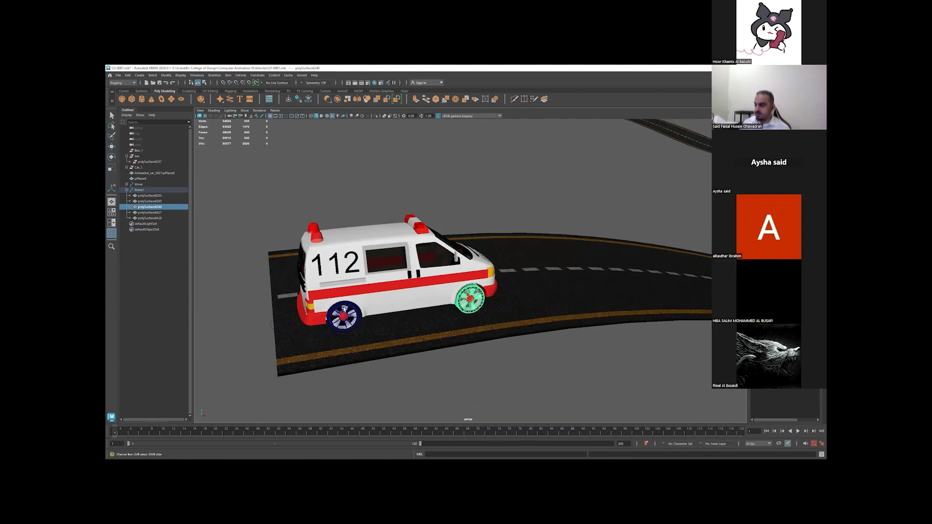
click(354, 324)
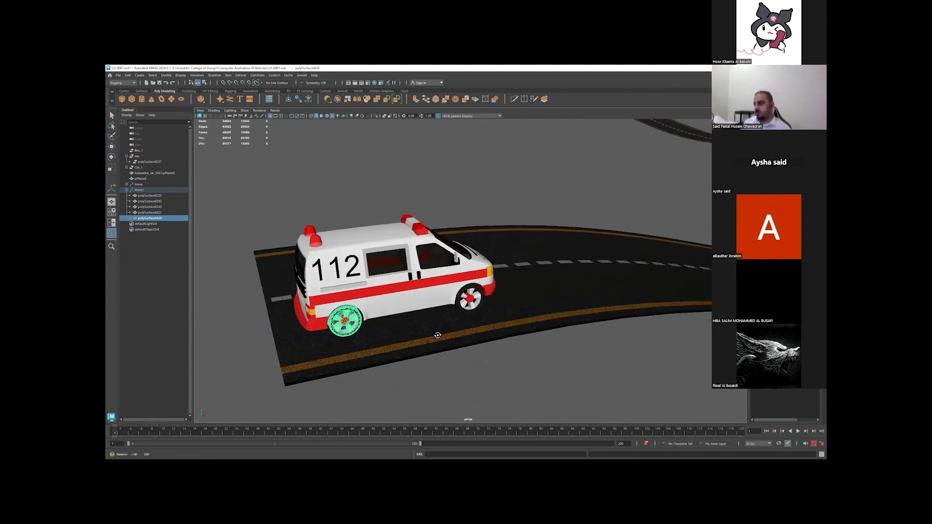
alt+drag(432, 329, 439, 340)
click(470, 292)
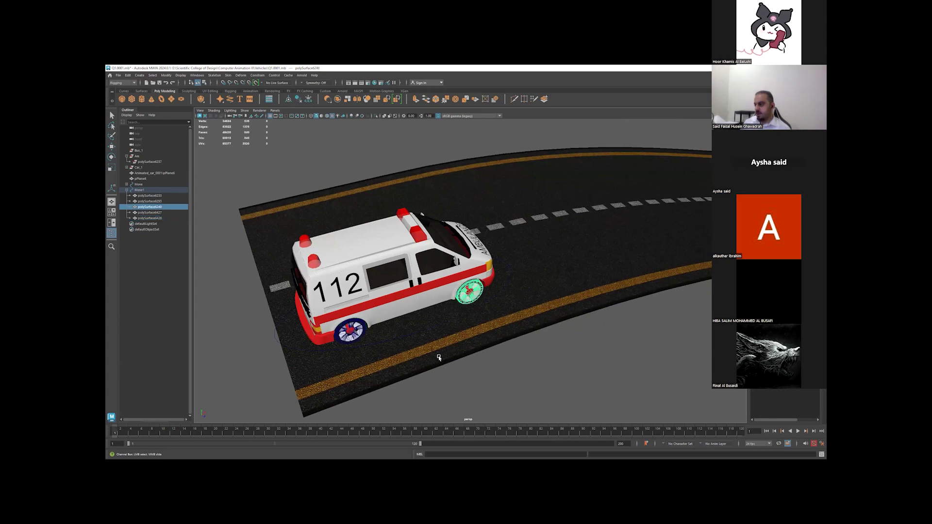
key(ctrl+z)
- Orbit around and behind the ambulance, checking the road and move control, then pick the front wheel
alt+drag(688, 320, 538, 311)
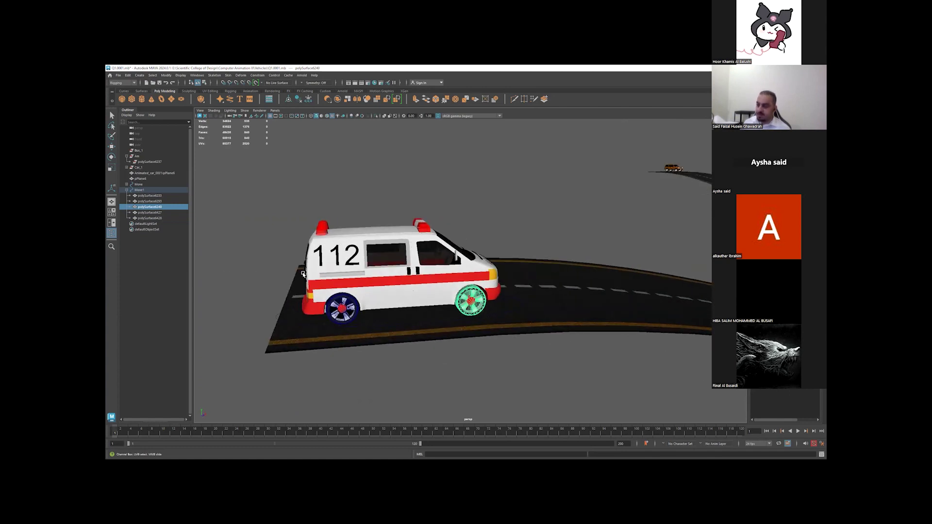
alt+drag(303, 275, 294, 291)
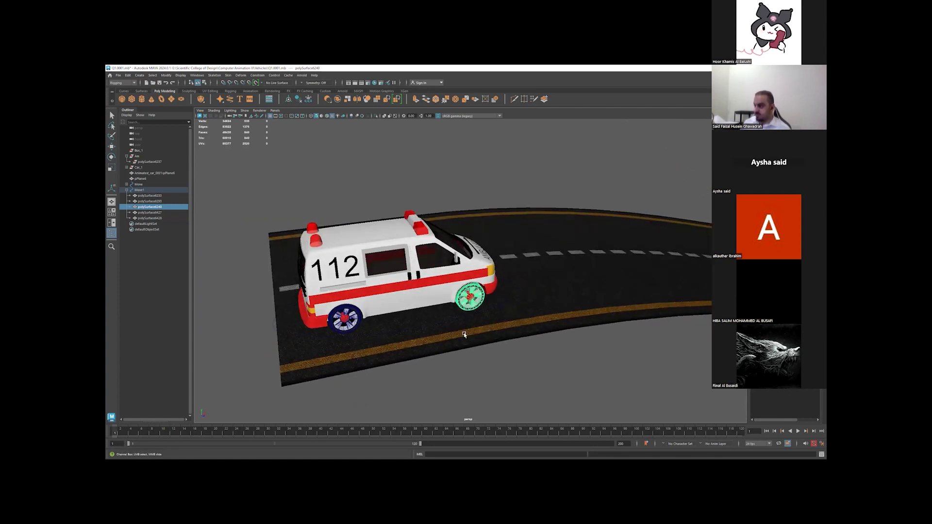
click(465, 317)
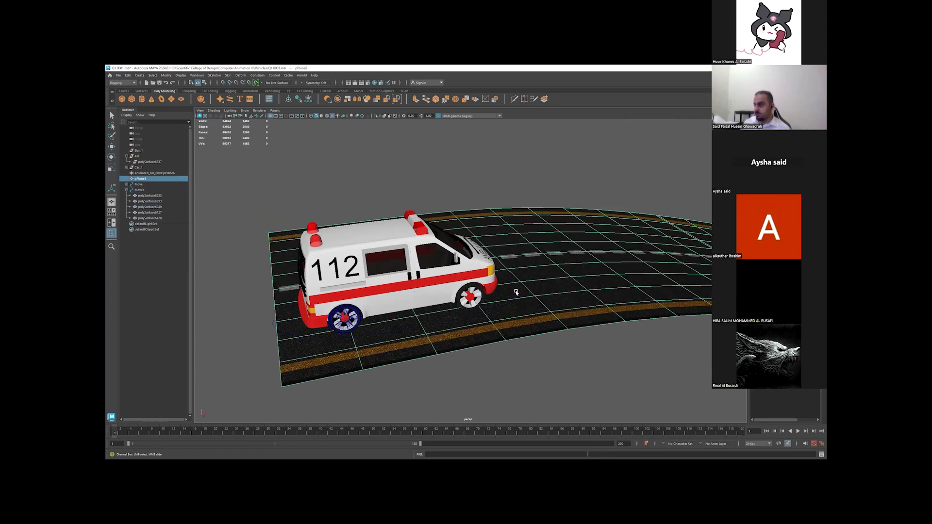
click(313, 235)
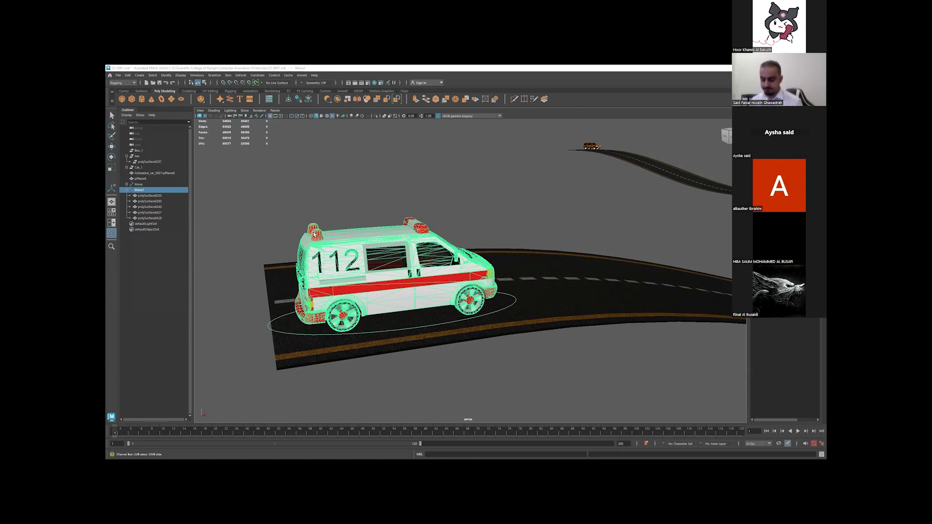
mouse_move(577, 318)
alt+mouse_down()
mouse_move(450, 323)
mouse_move(368, 304)
mouse_move(399, 309)
alt+mouse_up()
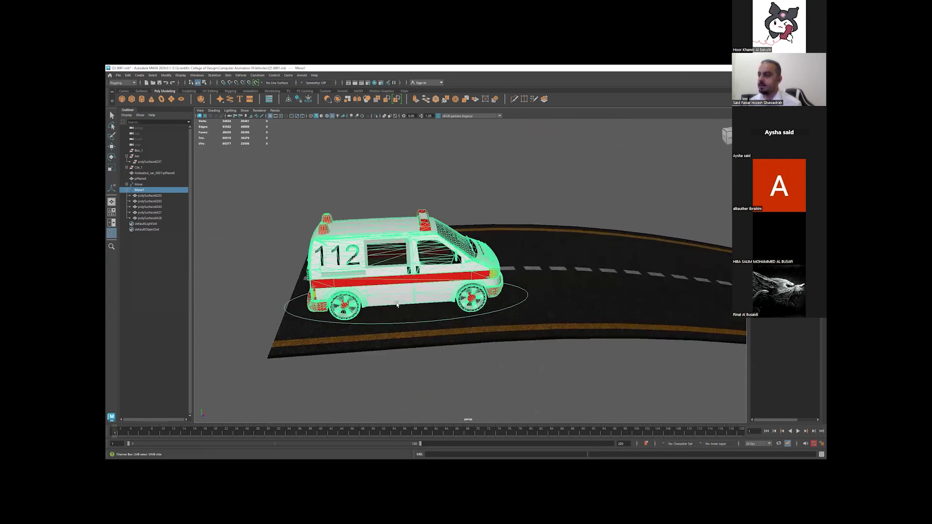
alt+drag(414, 291, 420, 299)
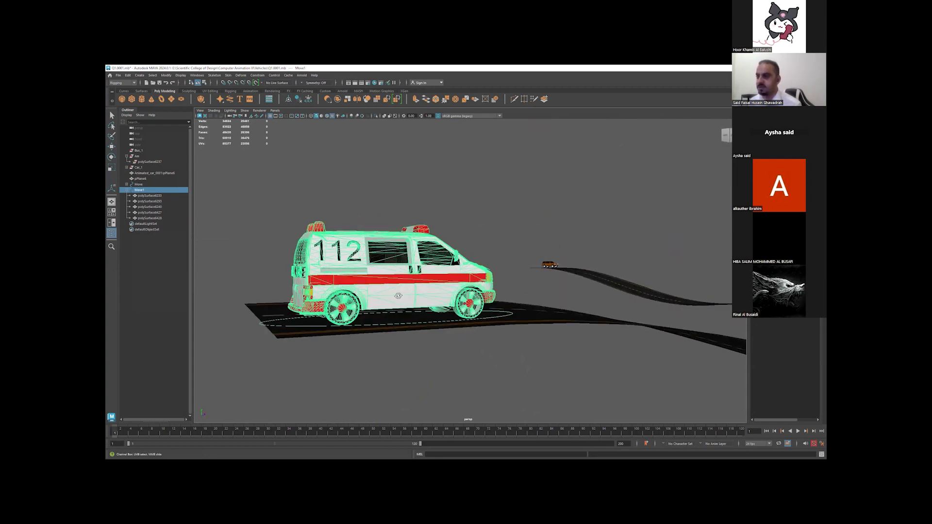
alt+right_drag(420, 299, 423, 304)
alt+drag(423, 304, 421, 339)
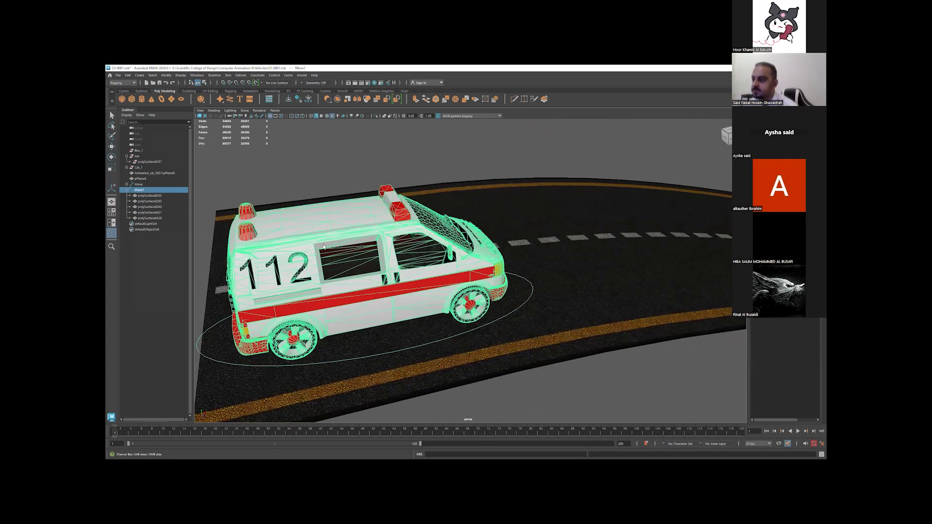
alt+drag(455, 283, 472, 304)
click(473, 305)
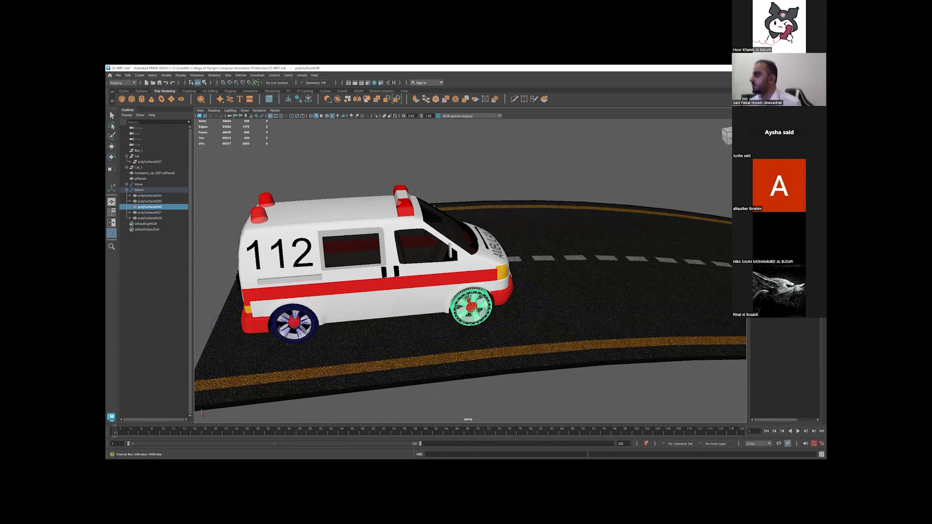
- Undo the wheel rotation changes and select wheel polySurface6233 in the Outliner
key(ctrl+z)
key(ctrl+z)
key(ctrl+z)
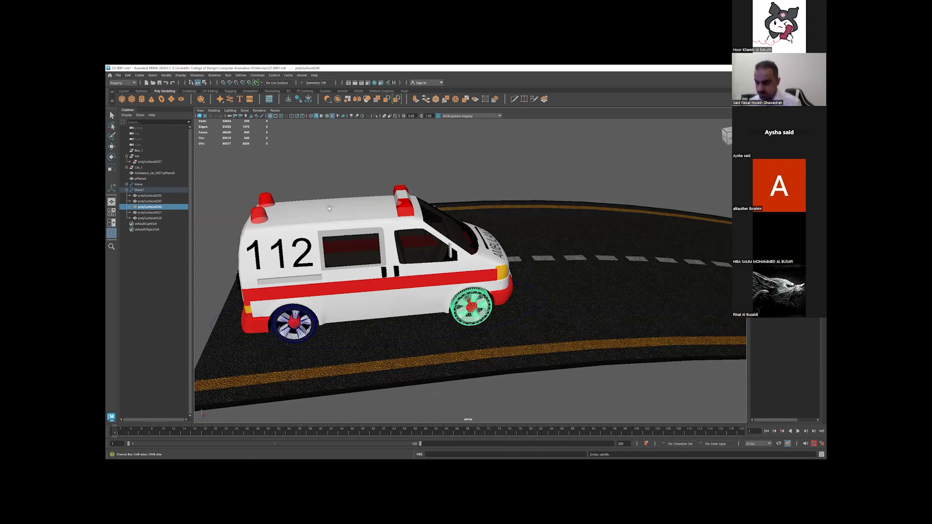
key(ctrl+z)
key(ctrl+z)
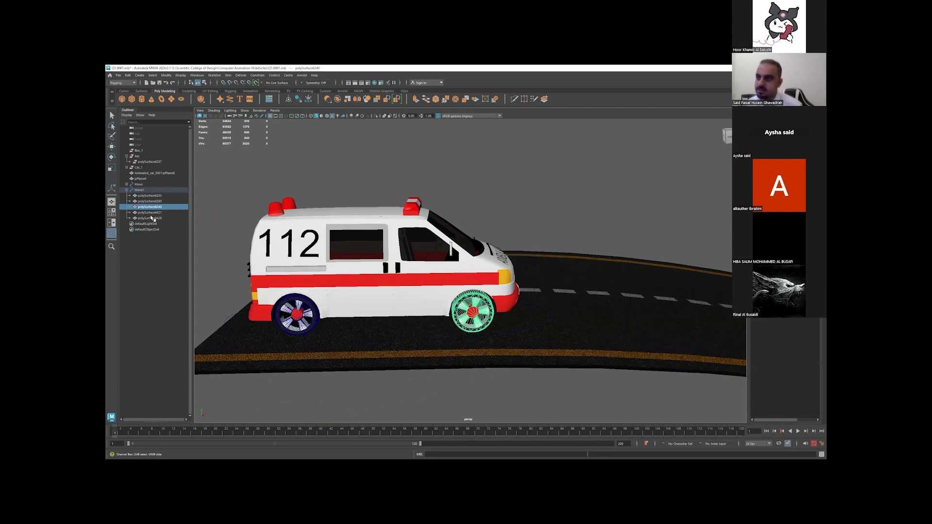
click(149, 196)
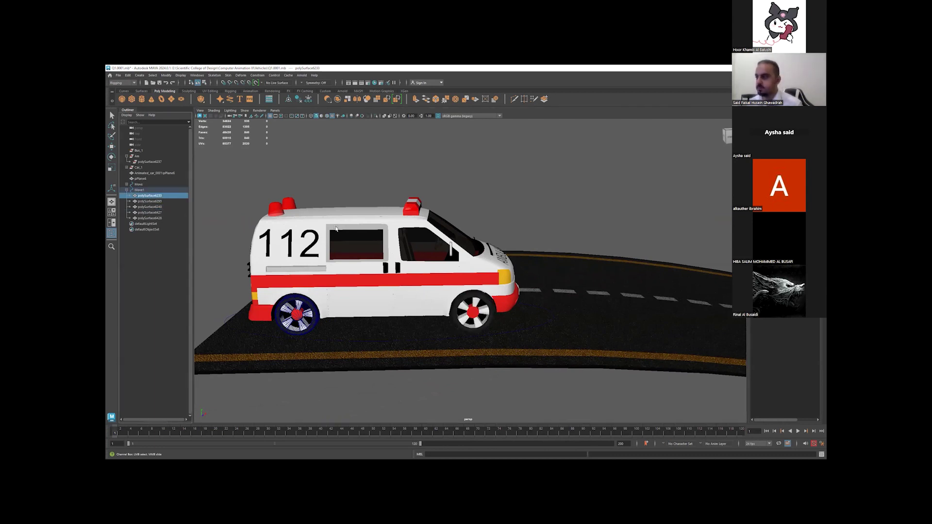
key(ctrl+z)
key(ctrl+z)
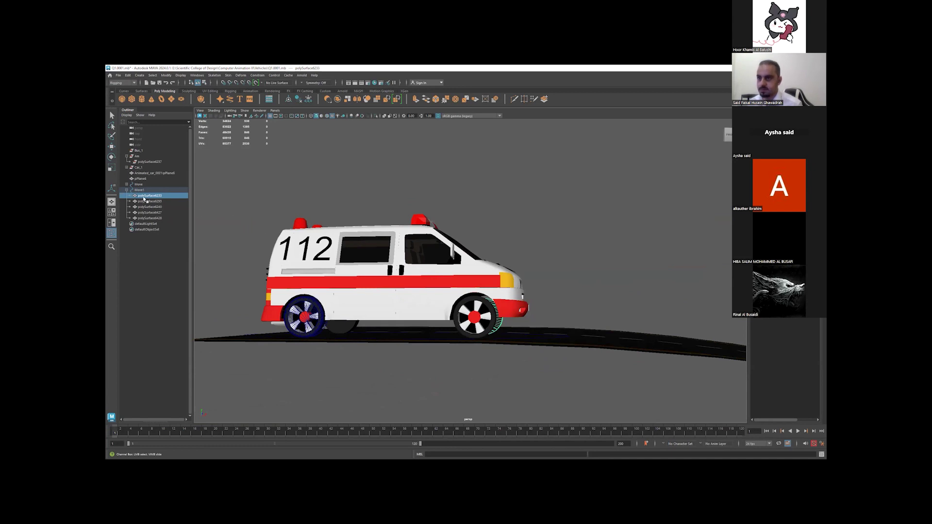
- Rename wheel polySurface6233 to FL
double_click(150, 195)
text(Fri)
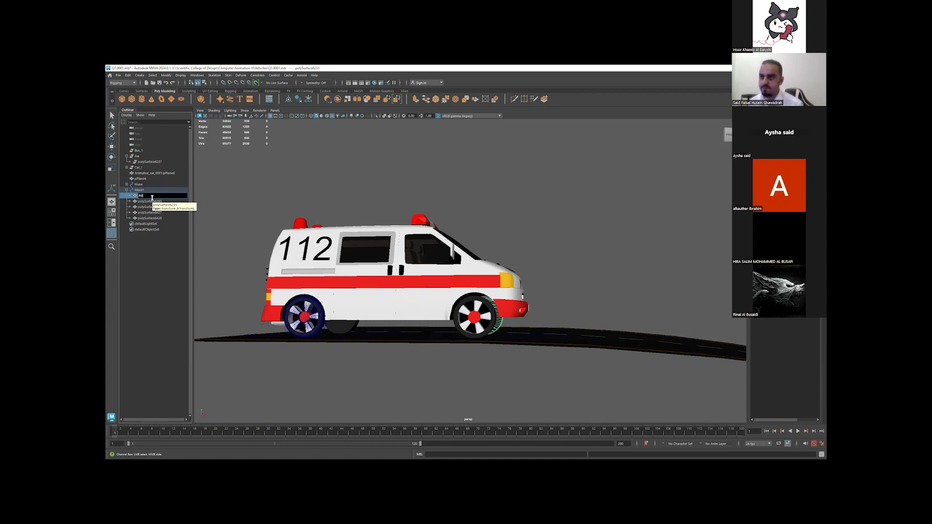
key(BackSpace)
text(R)
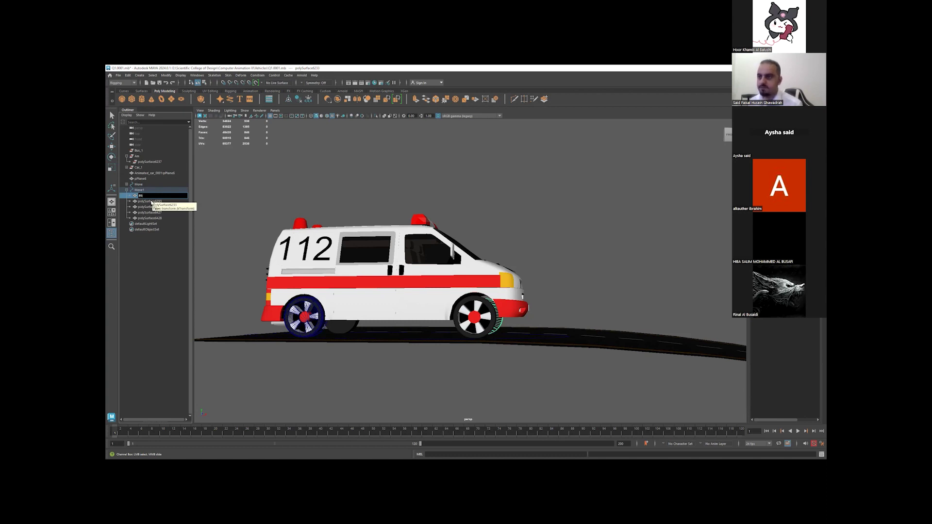
key(Return)
double_click(154, 194)
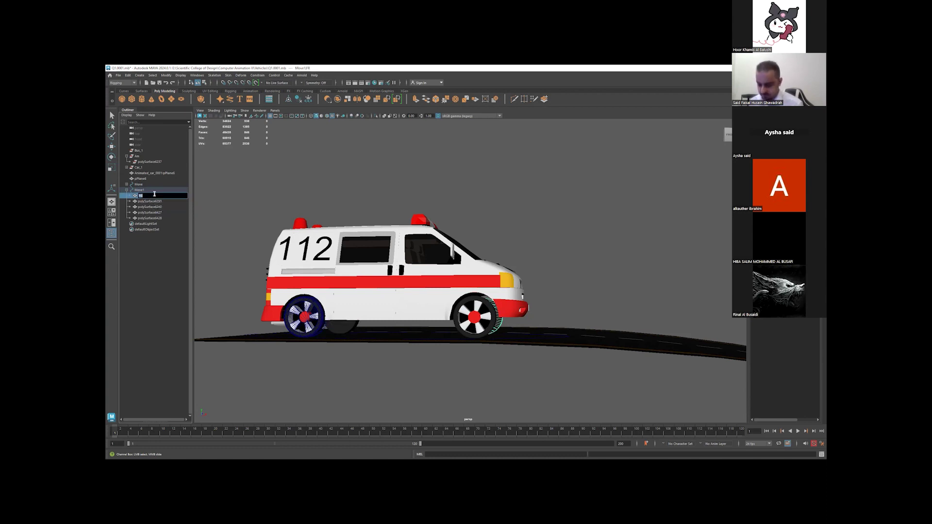
text(r)
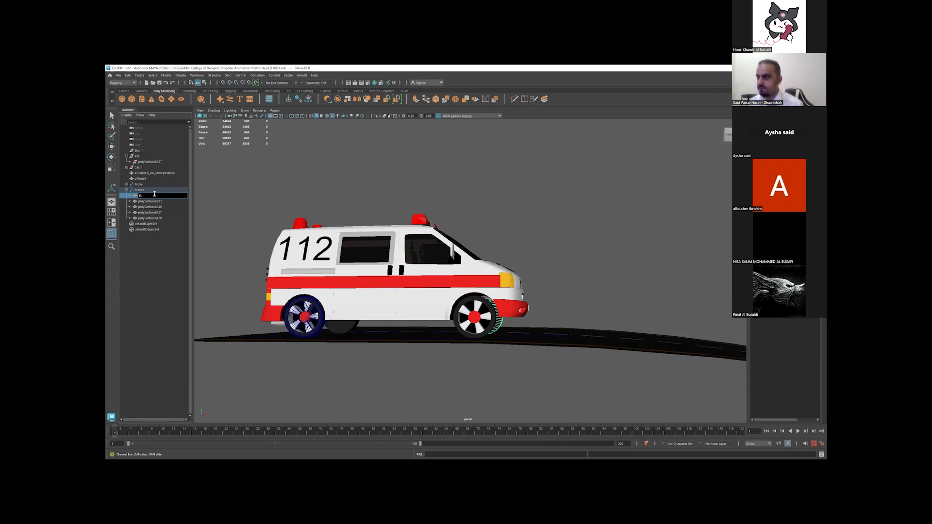
click(157, 203)
- Rename polySurface6293 to BL and polySurface6240 to FR
double_click(150, 202)
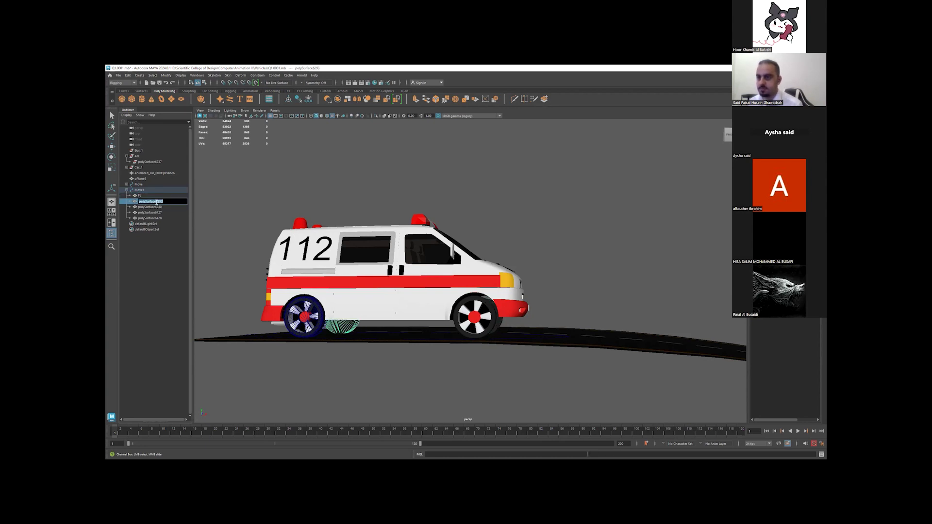
text(BL)
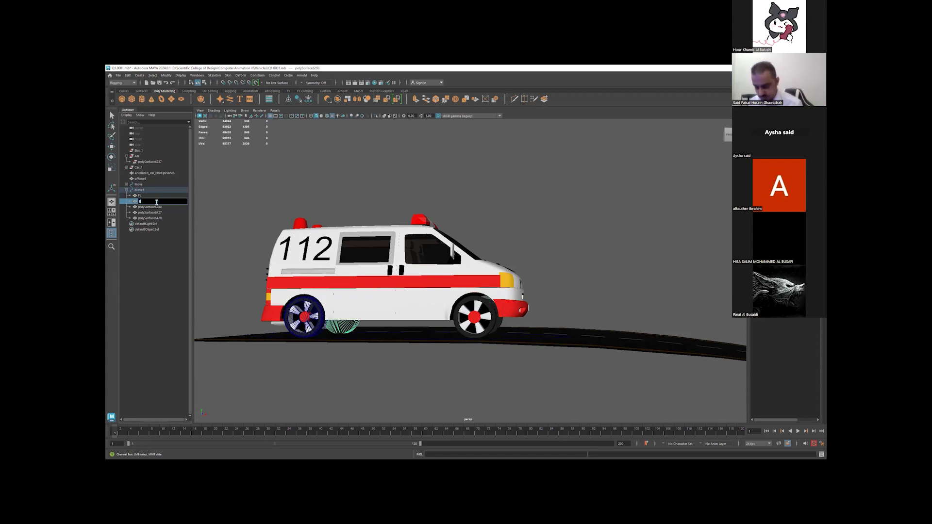
key(Return)
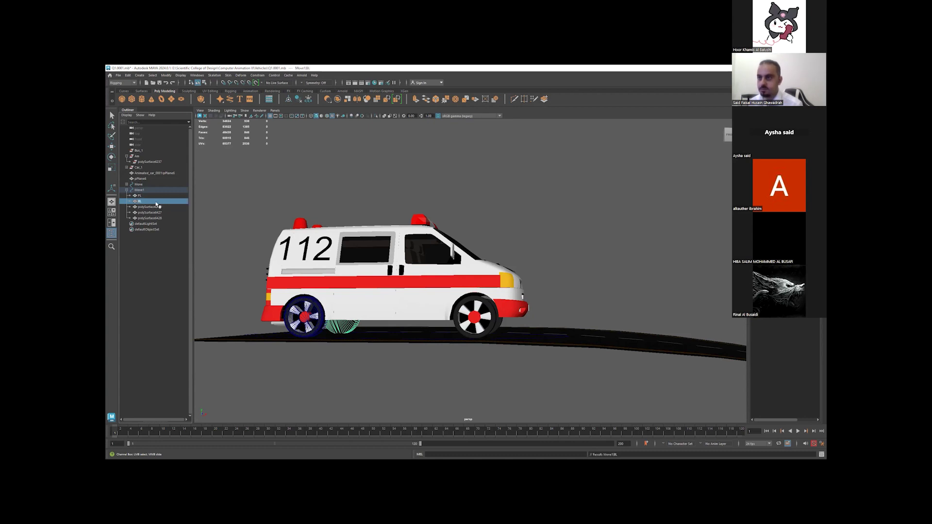
click(155, 207)
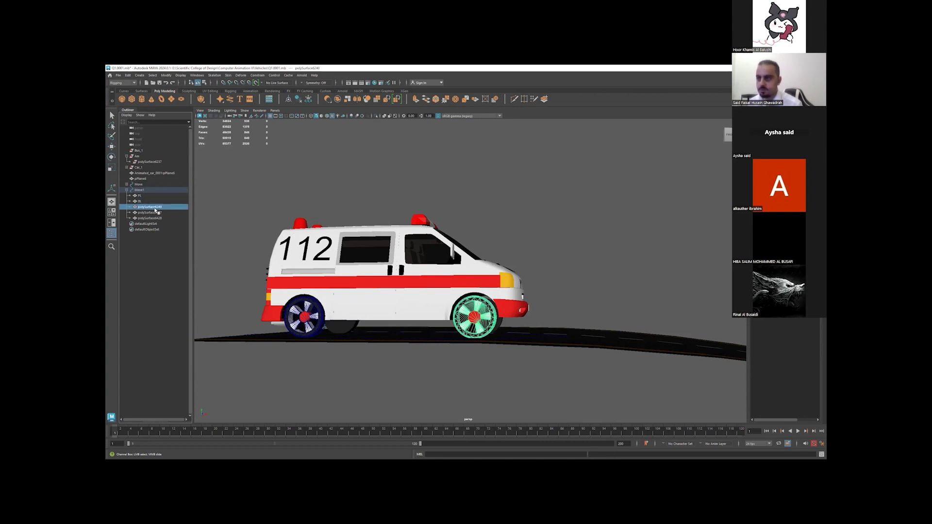
double_click(155, 208)
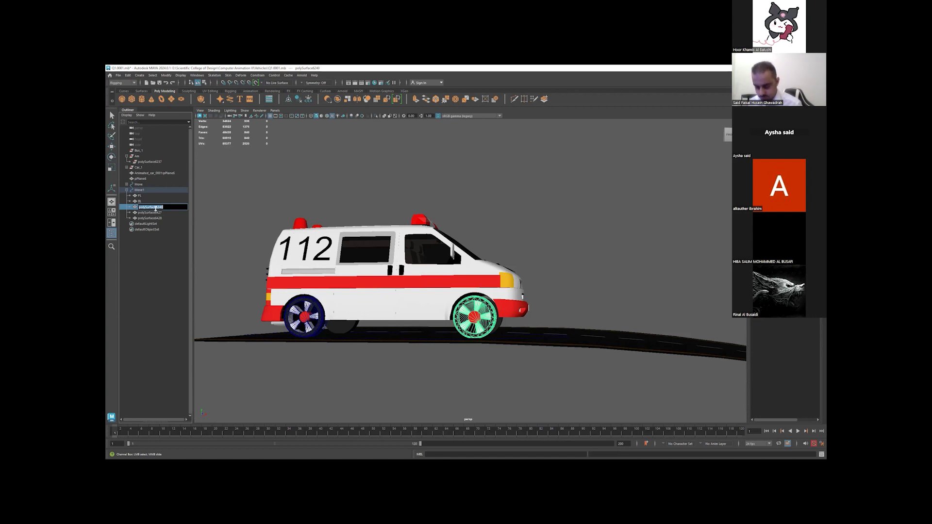
text(FR)
key(Return)
- Rename the ambulance body to Body and the rear wheel to BR
click(155, 213)
double_click(155, 213)
text(Bod)
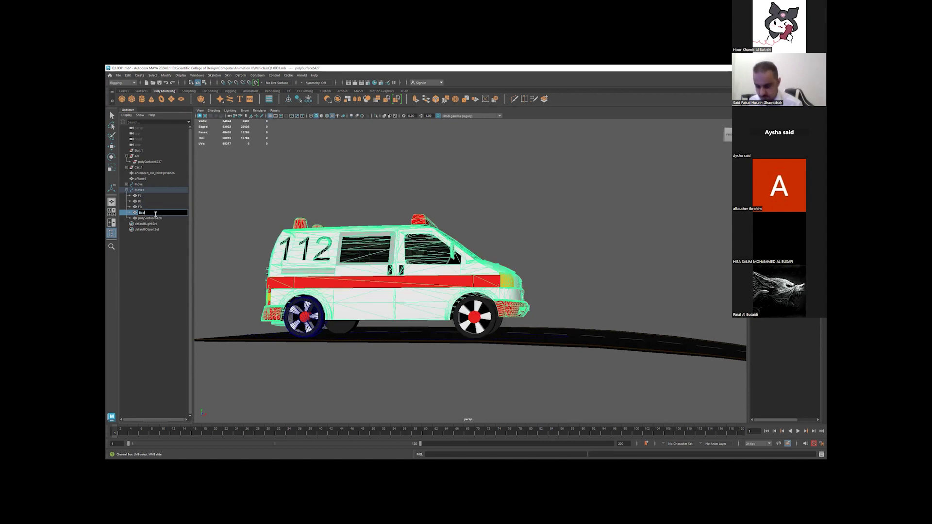
key(Return)
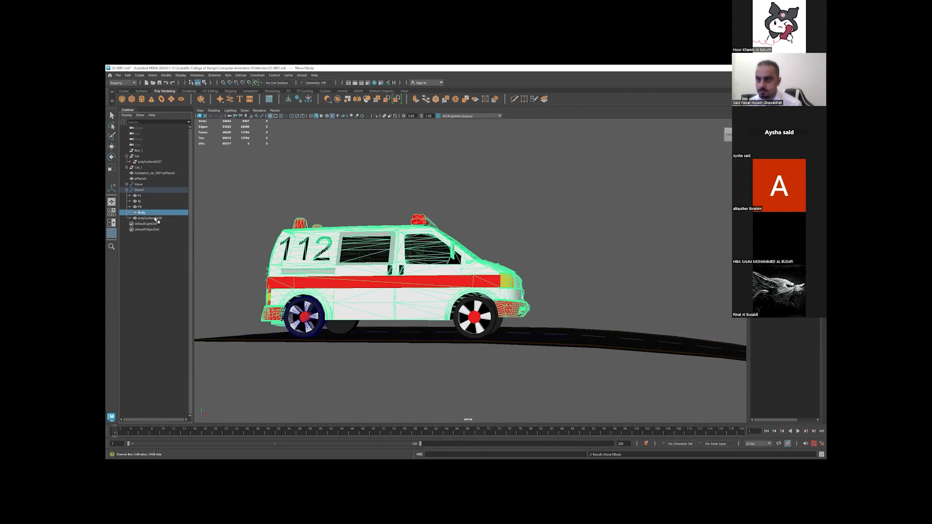
click(156, 219)
double_click(156, 219)
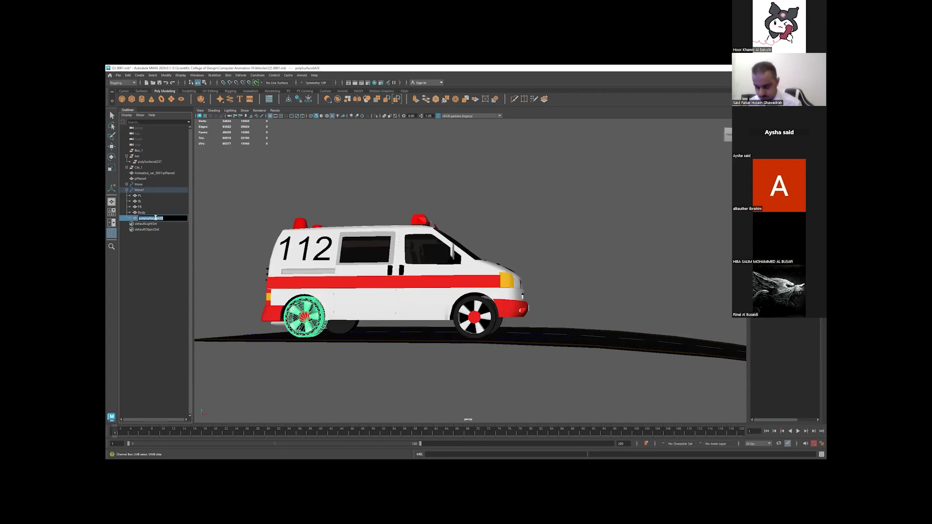
text(BR)
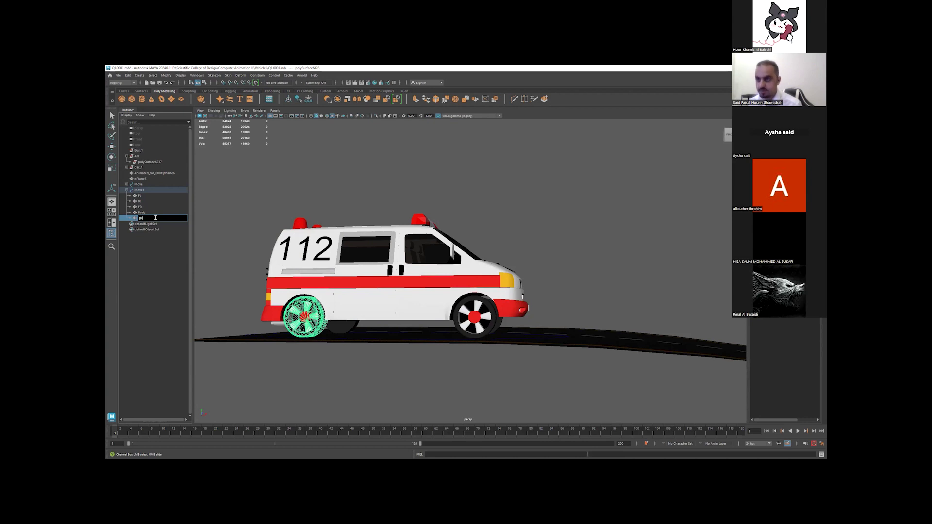
key(Return)
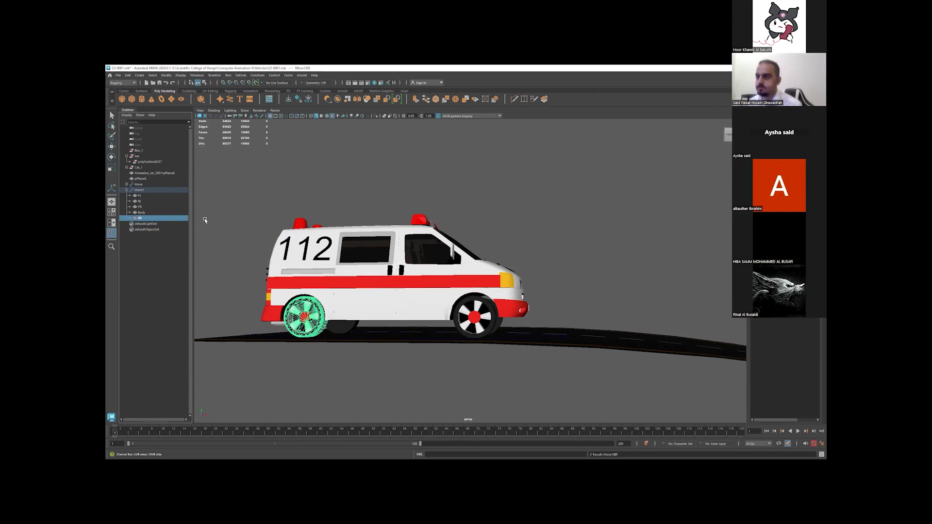
click(141, 190)
text(Speed)
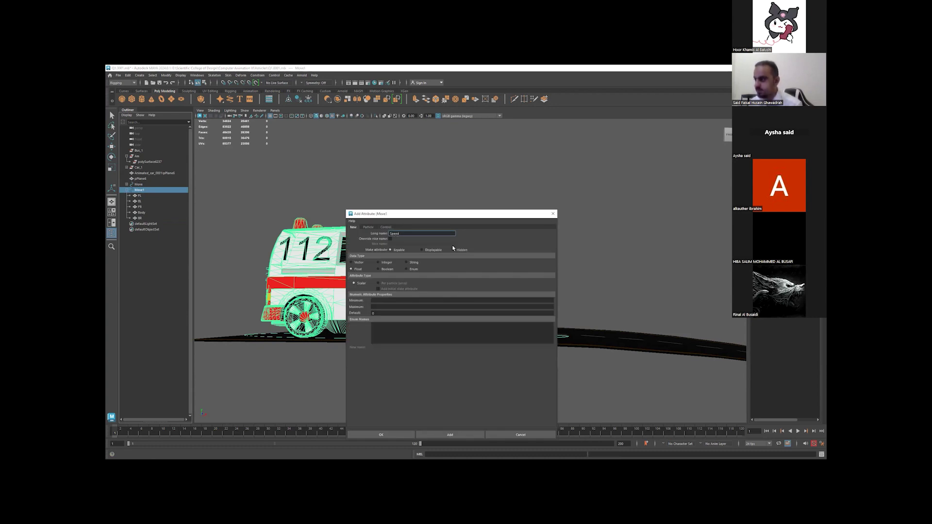
- Add the float attributes Speed and Rotation to Move1, then close Add Attribute
click(453, 432)
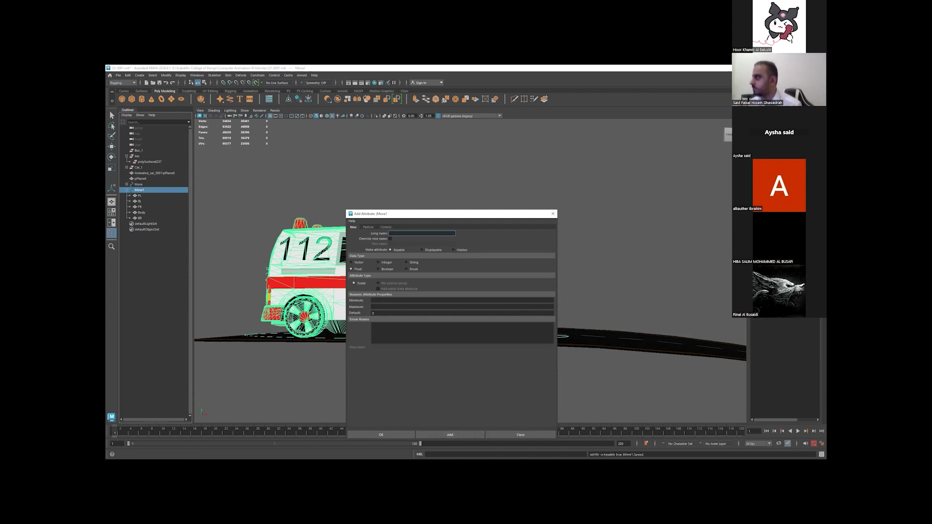
text(R)
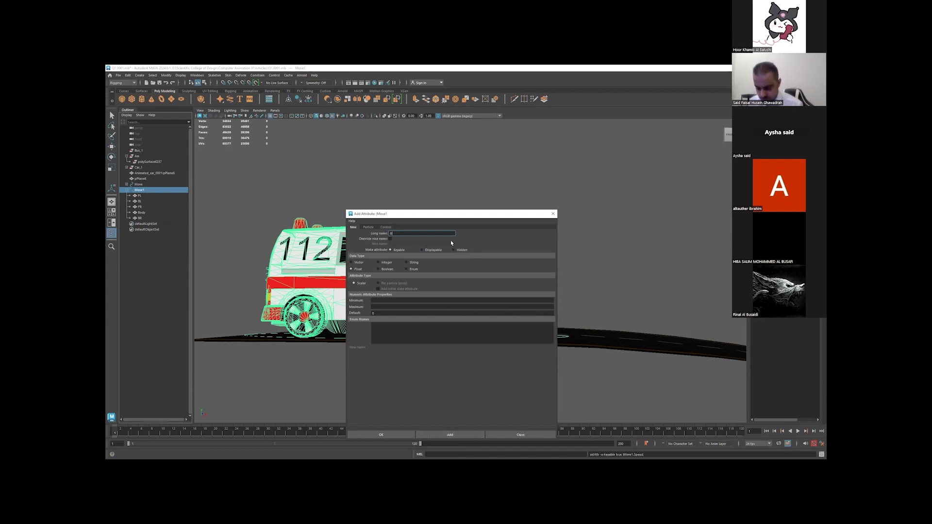
text(otation)
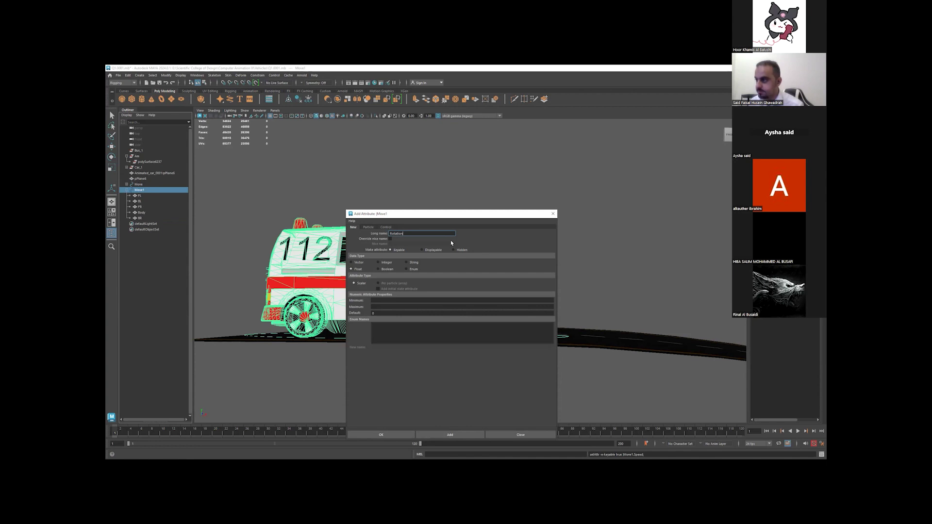
click(450, 433)
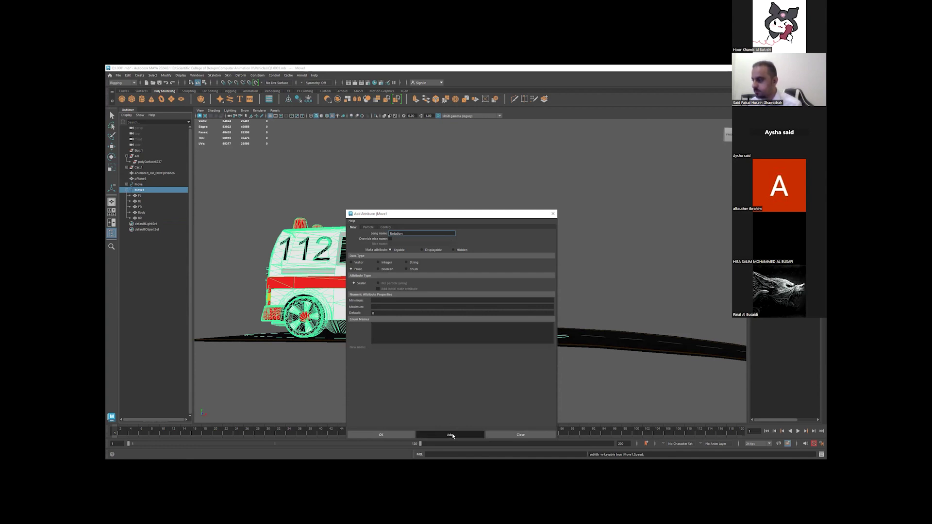
click(507, 434)
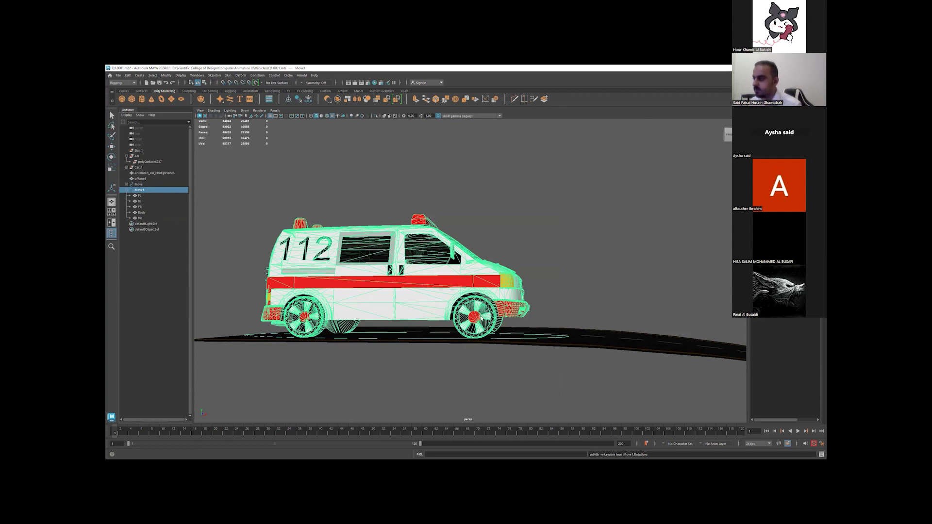
click(487, 316)
- Open the Expression Editor for FR and paste FR.rotateX into the expression area
alt+drag(487, 316, 479, 209)
mouse_move(728, 134)
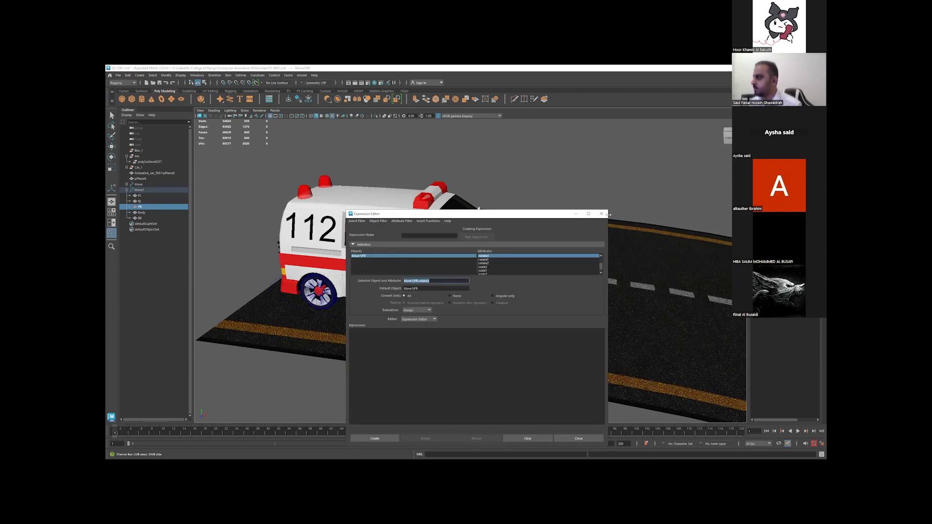
click(602, 214)
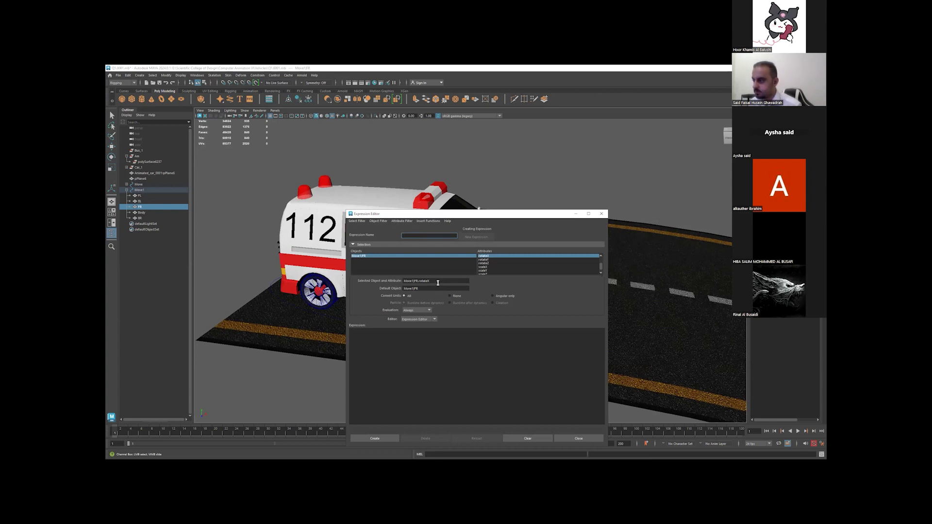
drag(437, 282, 414, 282)
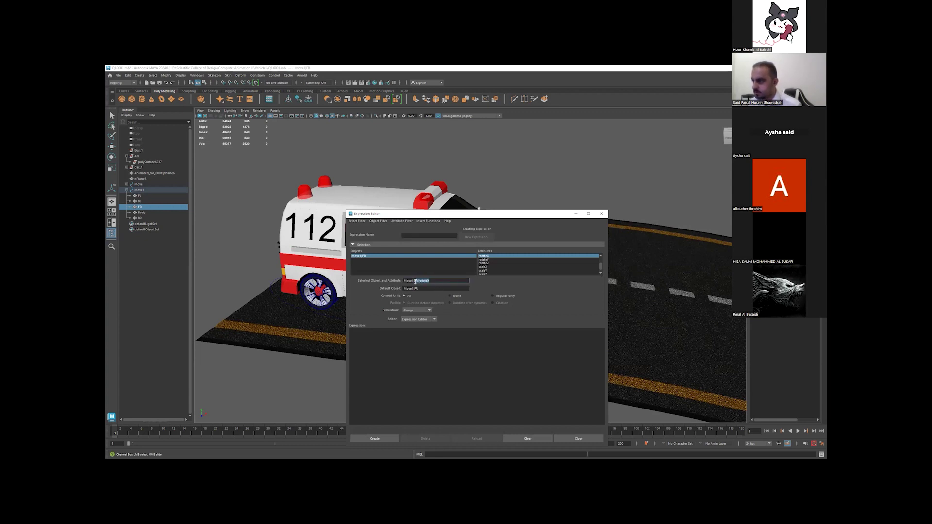
key(ctrl+c)
click(376, 337)
key(ctrl+v)
- Complete FR.rotateX=Move1.Speed*Move1.Rotation, which Create rejects; copy the line and close
text(=)
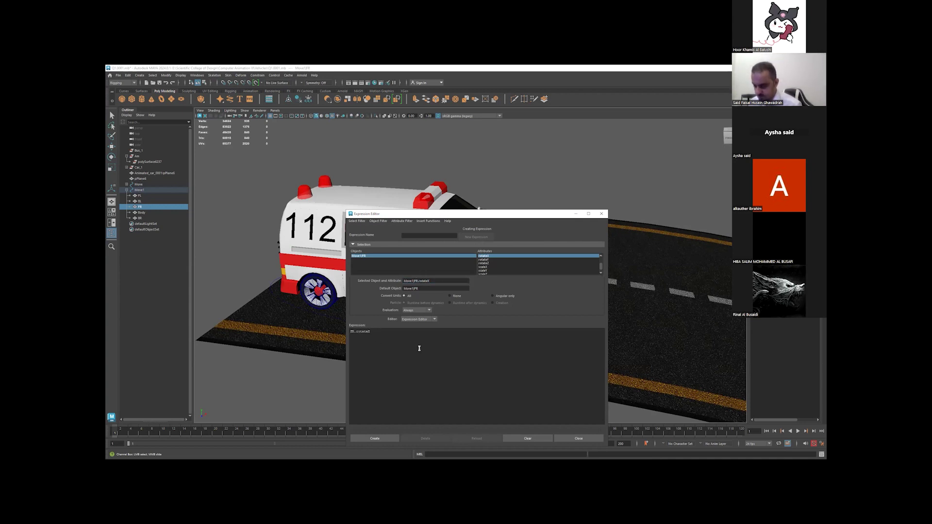
text(f)
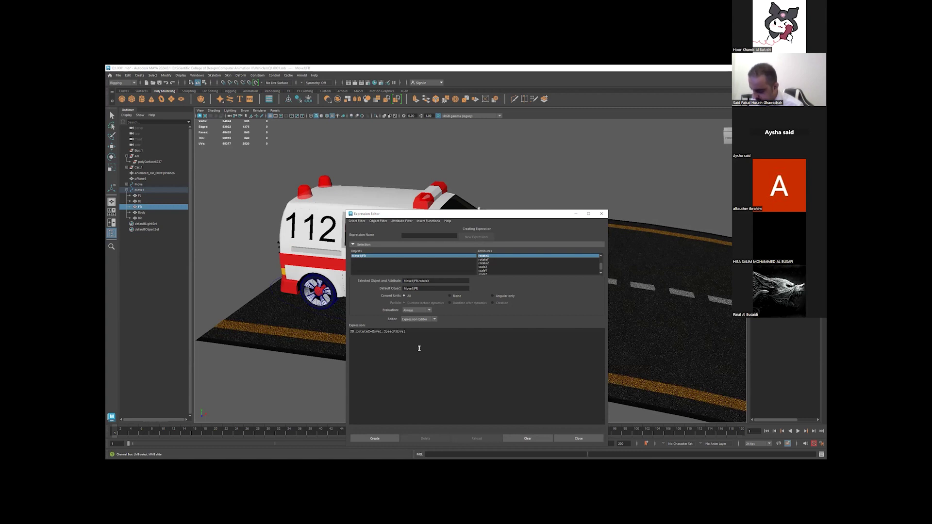
text(F)
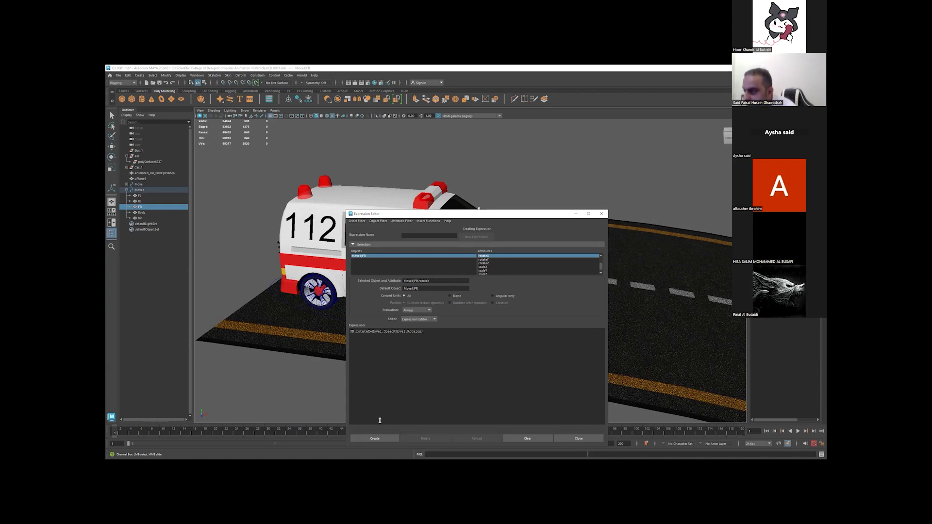
click(382, 439)
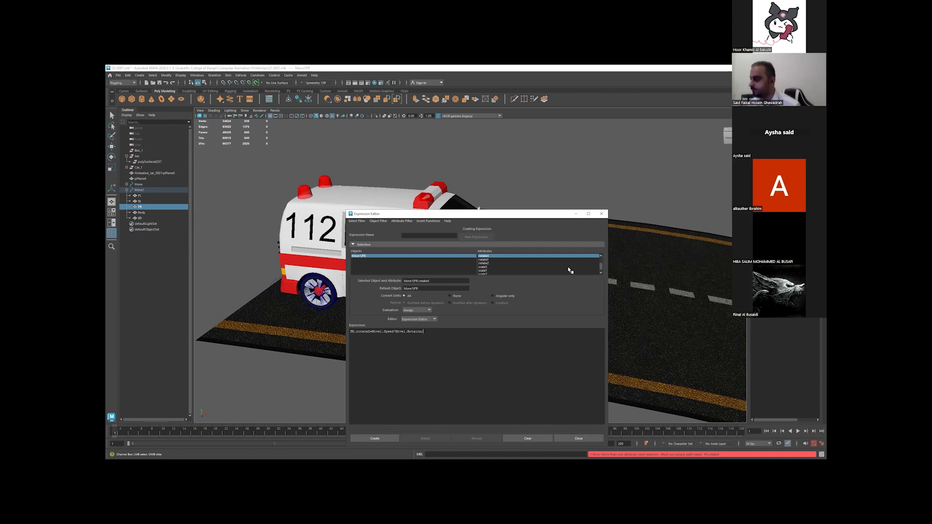
triple_click(437, 332)
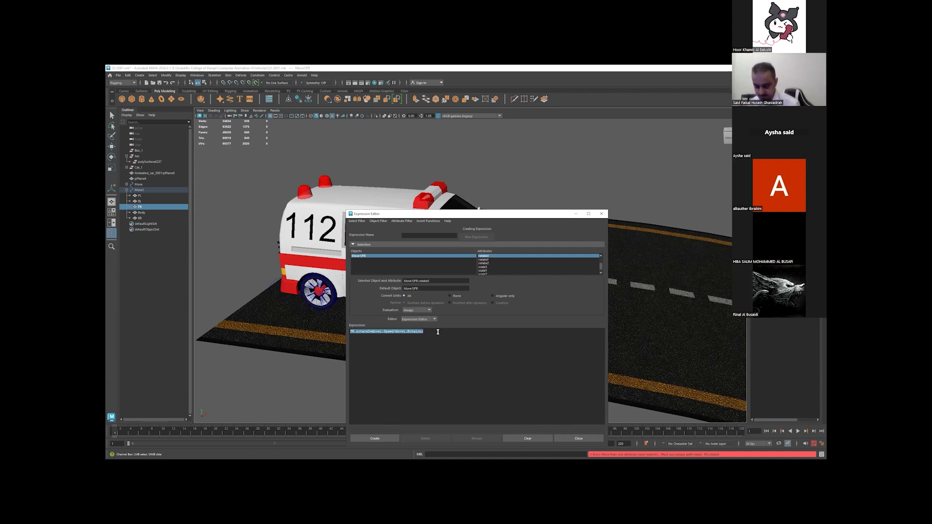
click(578, 438)
- Rename wheels FL, BL and FR to FL1, BL1 and FR1
click(144, 196)
double_click(142, 195)
text(1)
click(142, 201)
double_click(142, 201)
text(1)
click(144, 206)
double_click(145, 207)
text(1)
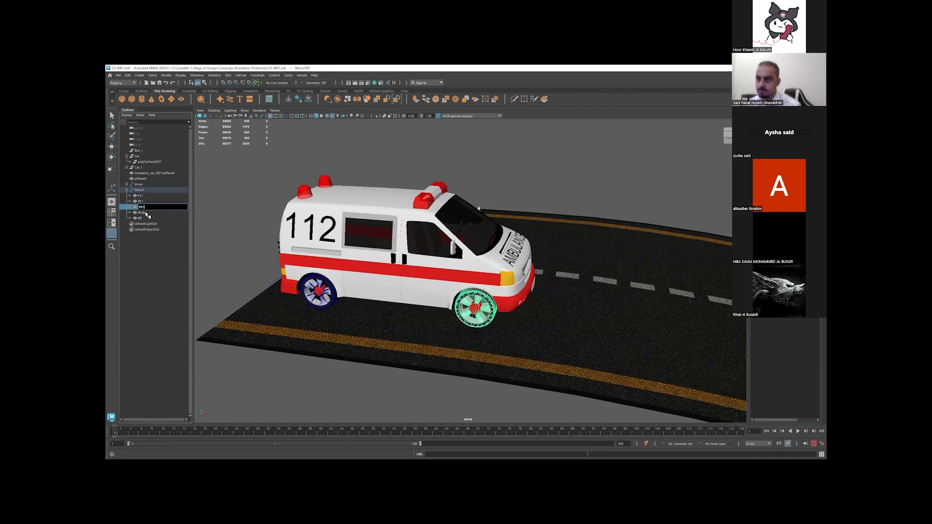
- Rename BR to BR1 and Body to Body1, then select wheel FR1
click(144, 219)
double_click(144, 218)
text(1)
click(142, 212)
double_click(142, 212)
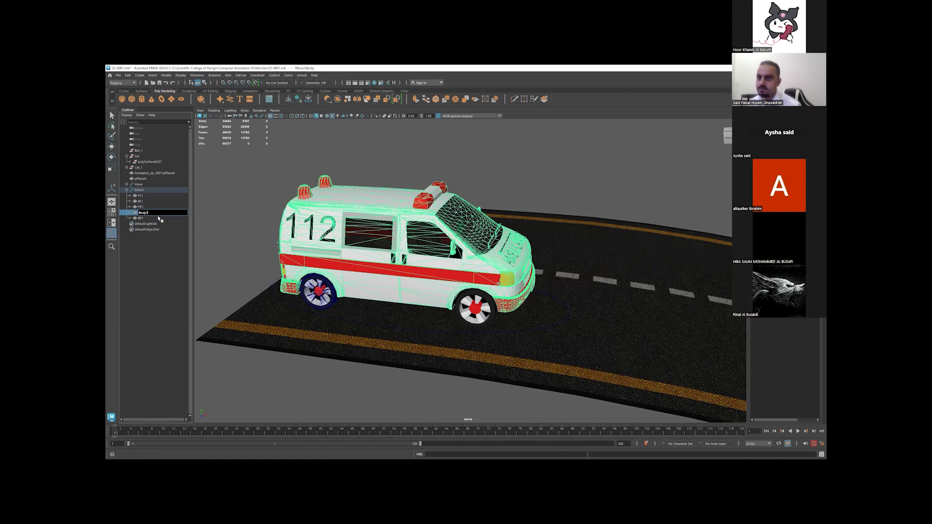
click(161, 218)
click(156, 196)
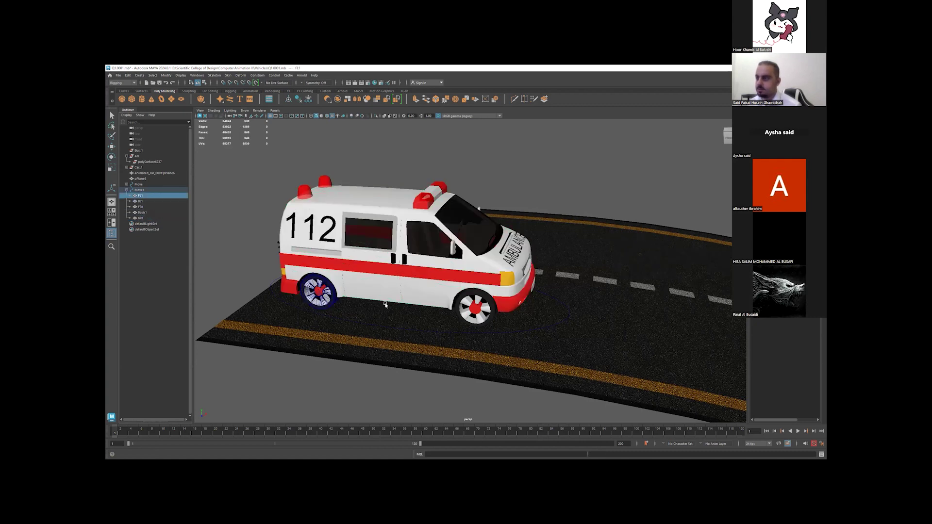
click(477, 310)
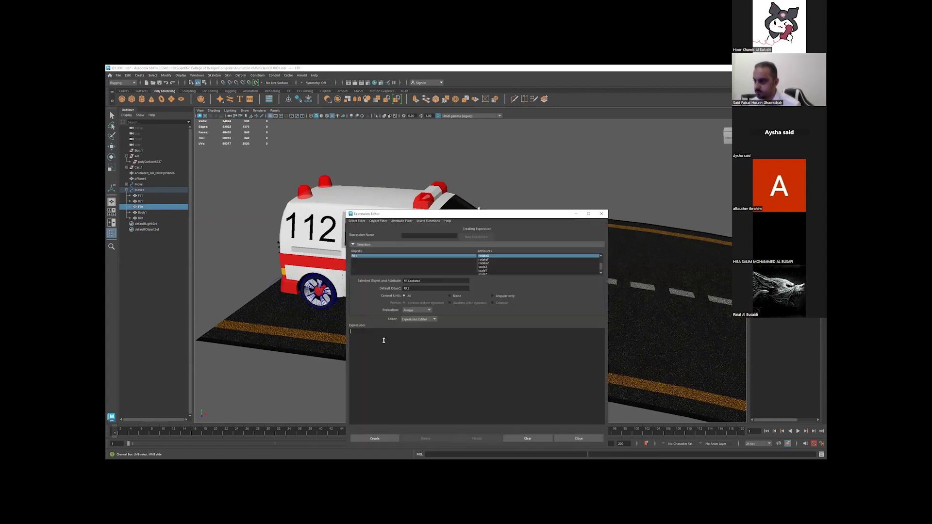
- Create FR1.rotateX=Move1.Speed*Move1.Rotation, fixing the name and Rotation spelling
click(383, 340)
key(ctrl+v)
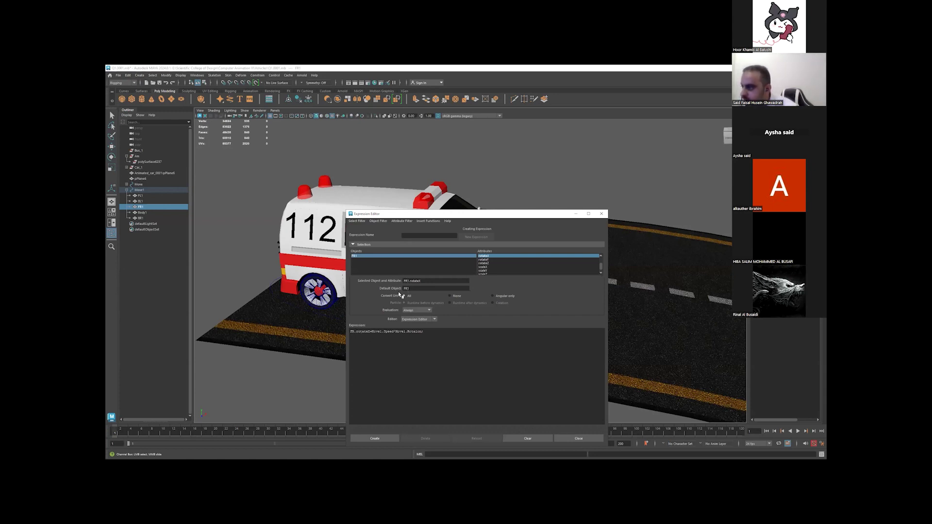
click(354, 332)
text(1)
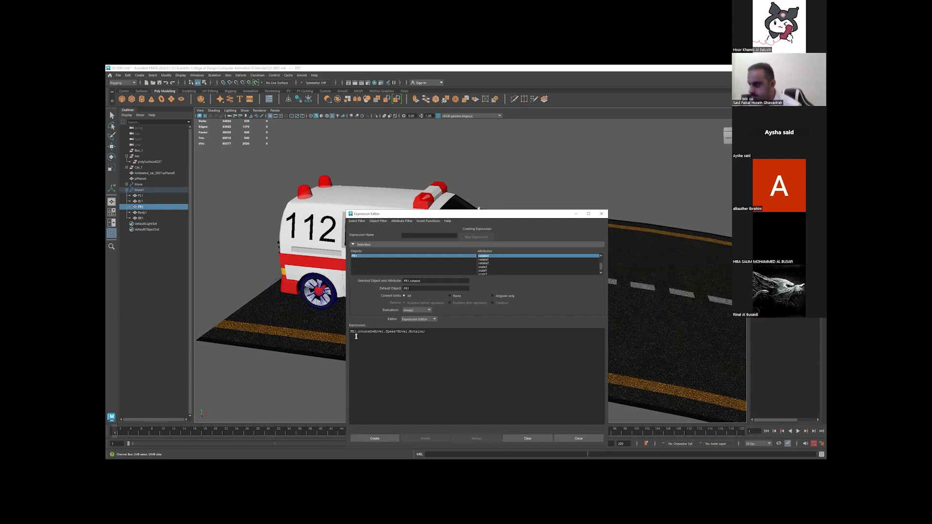
click(386, 438)
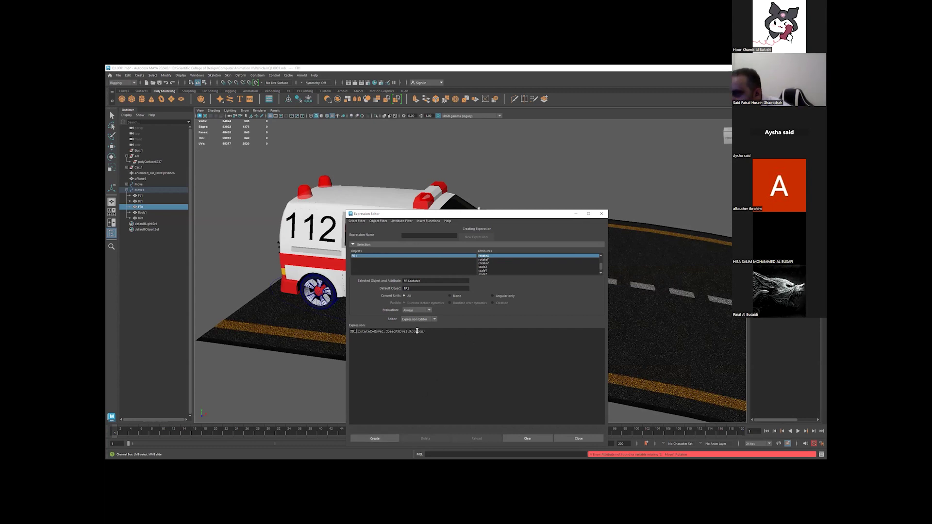
text(t)
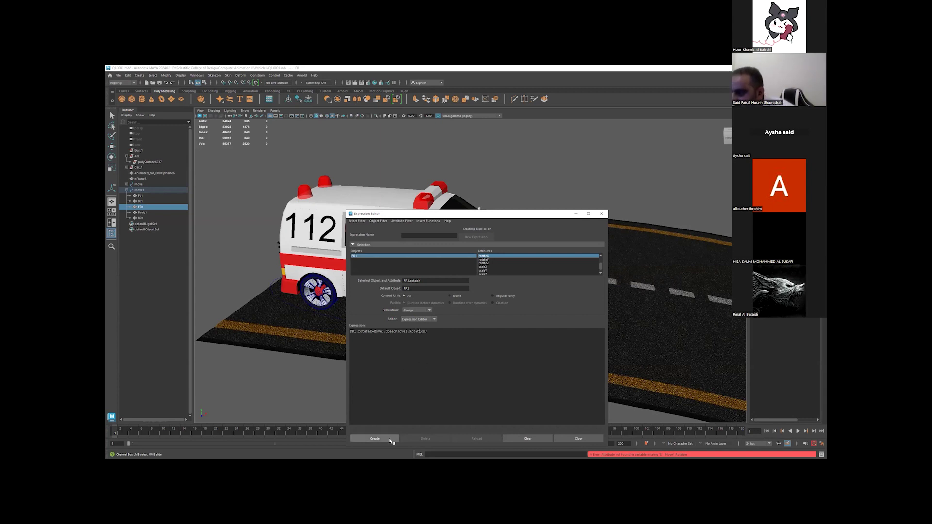
click(387, 438)
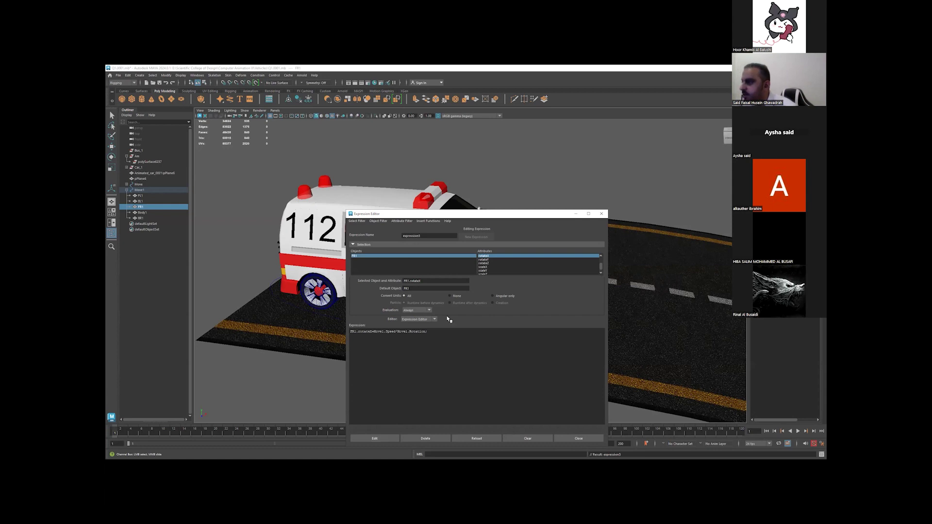
triple_click(394, 331)
key(ctrl+c)
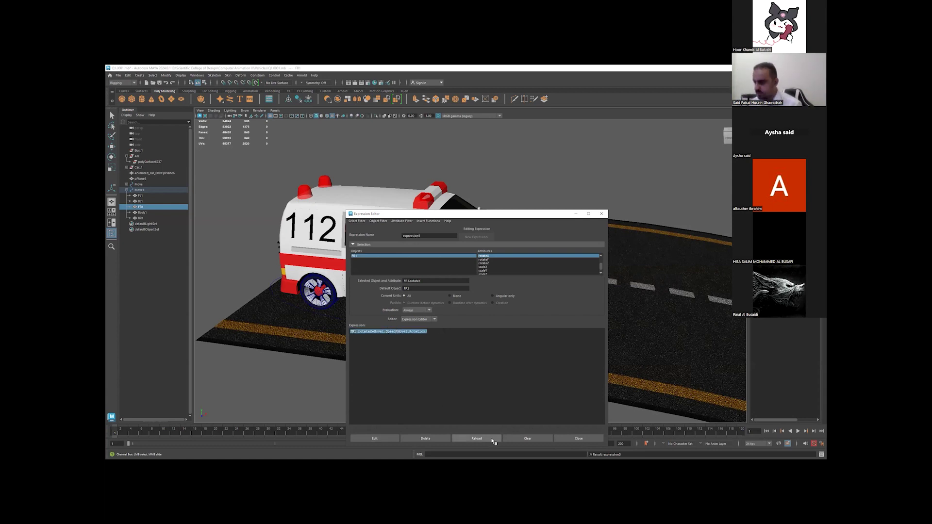
click(579, 439)
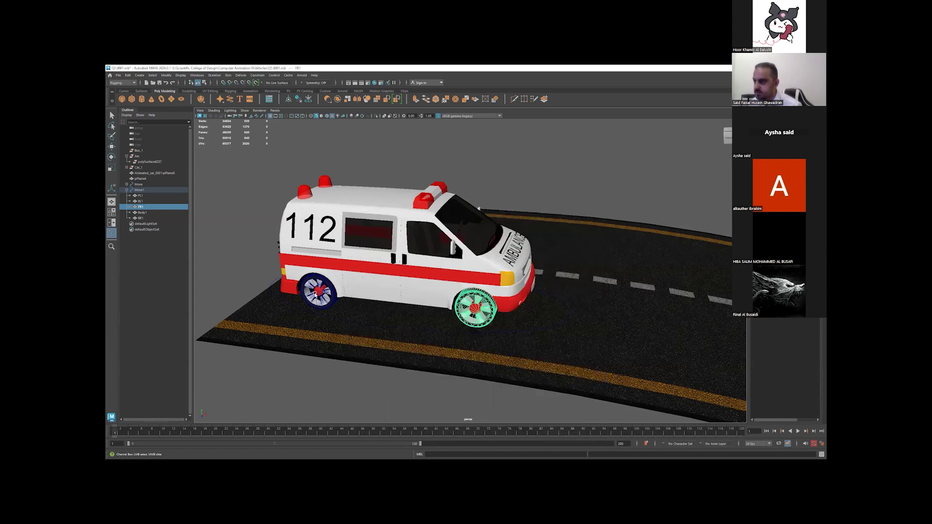
click(140, 218)
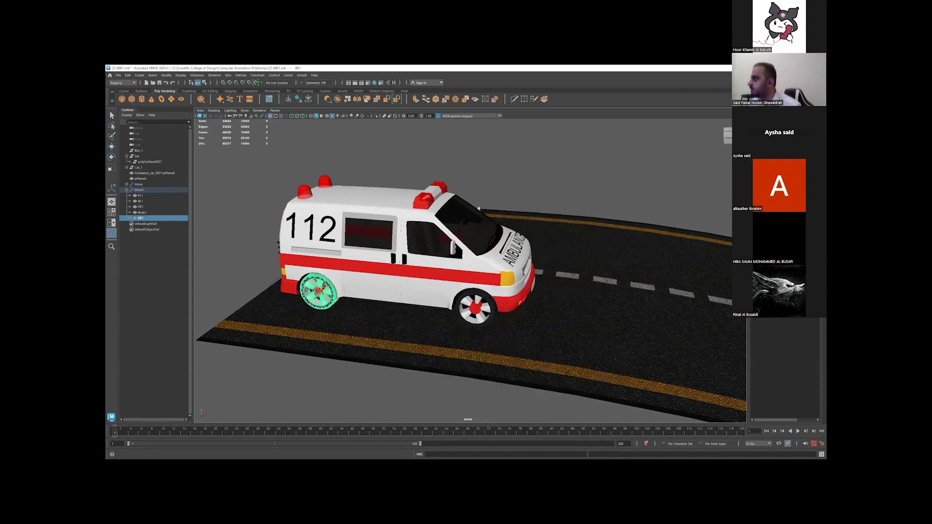
- Create BR1.rotateX=Move1.Speed*Move1.Rotation from the pasted line, then select wheel BL1
click(390, 358)
key(ctrl+v)
click(353, 331)
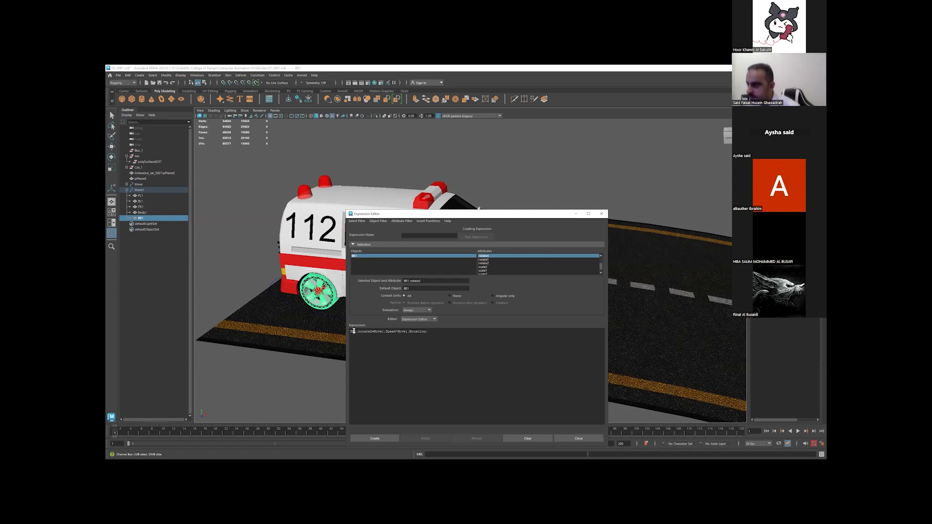
drag(352, 331, 345, 331)
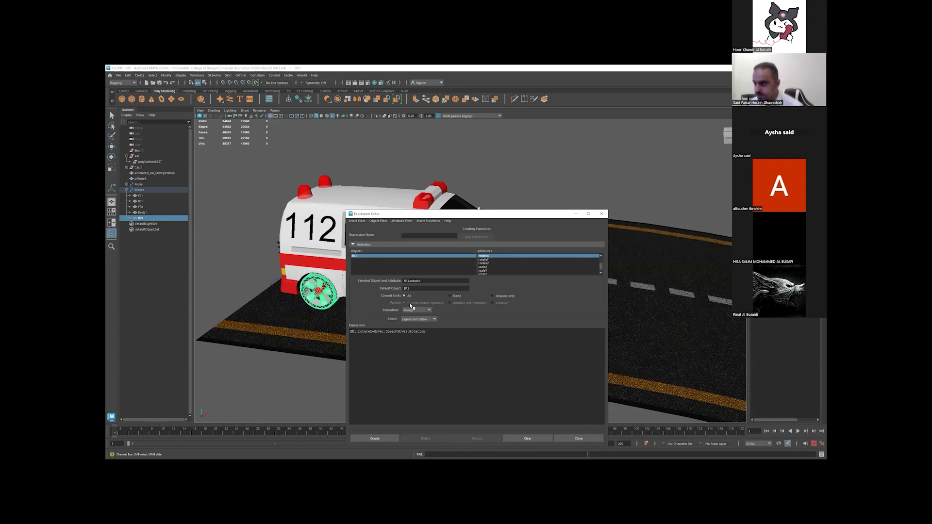
click(385, 439)
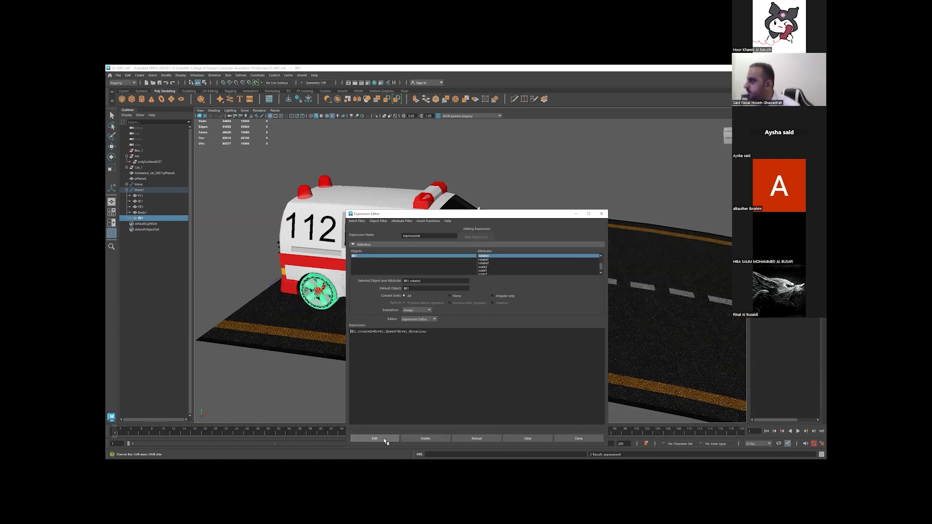
mouse_move(279, 315)
alt+mouse_down()
mouse_move(376, 303)
mouse_move(706, 340)
alt+mouse_up()
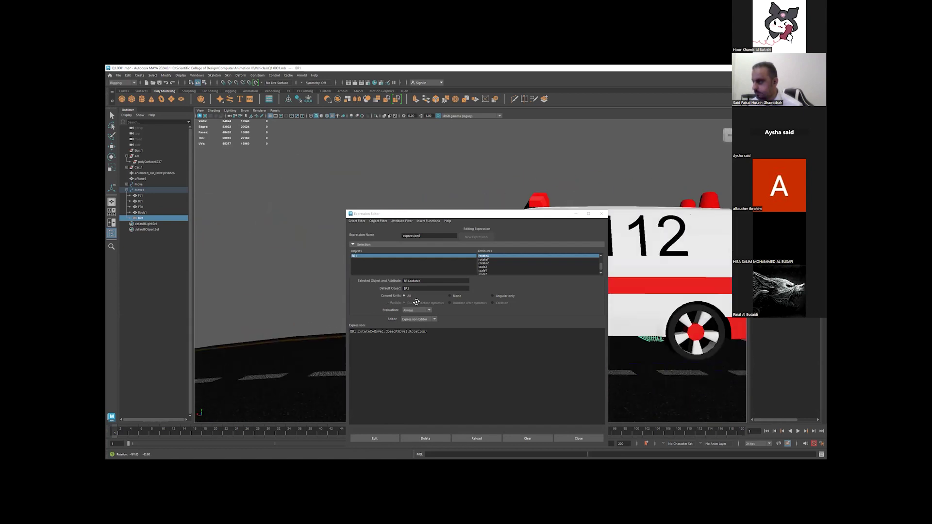
click(706, 338)
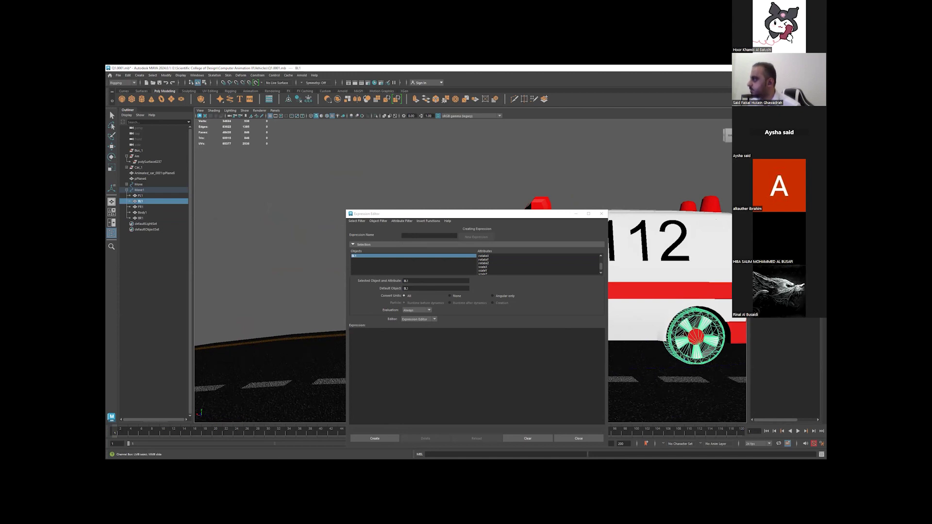
- Choose BL1's rotateX, paste the expression, swap the leading F for B and create it
click(483, 255)
click(401, 335)
key(ctrl+v)
drag(354, 333, 351, 333)
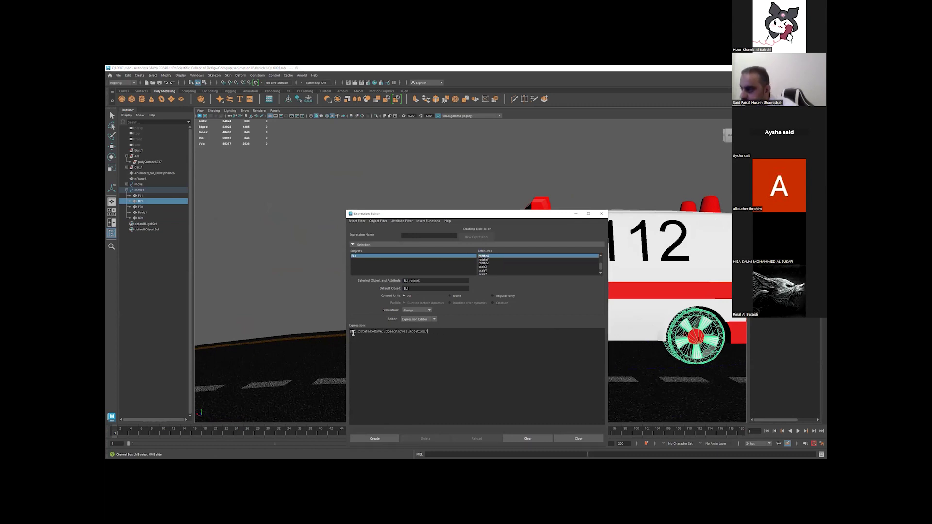
text(B)
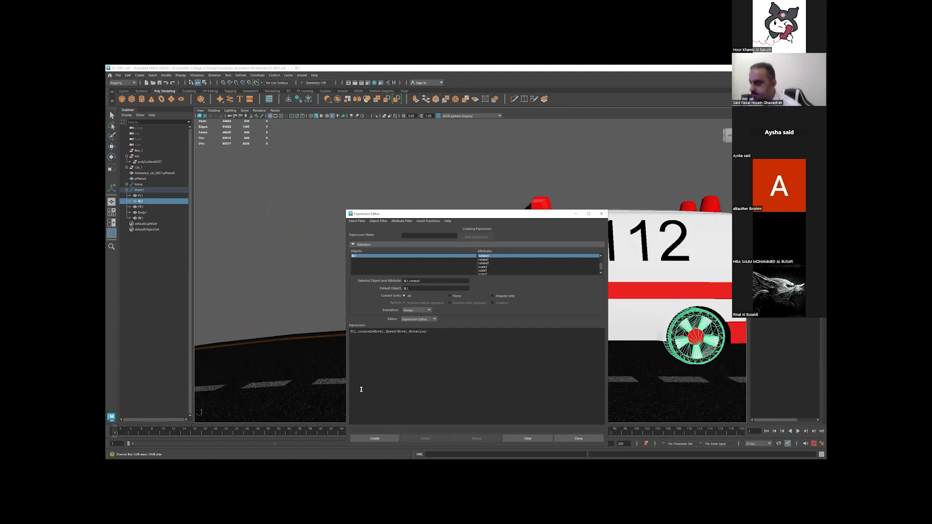
click(387, 438)
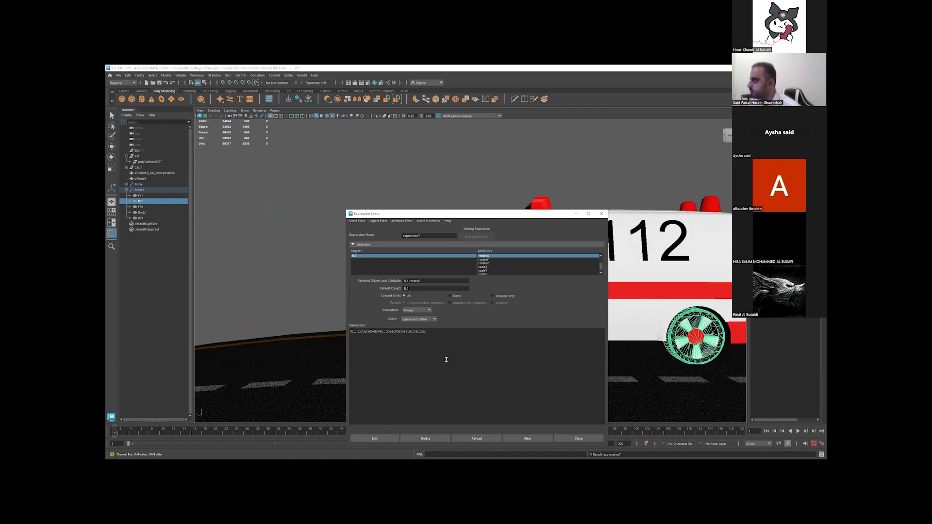
- Delete the wrong expression and re-create it as BL1.rotateX=Move1.Speed*Move1.Rotation
key(BackSpace)
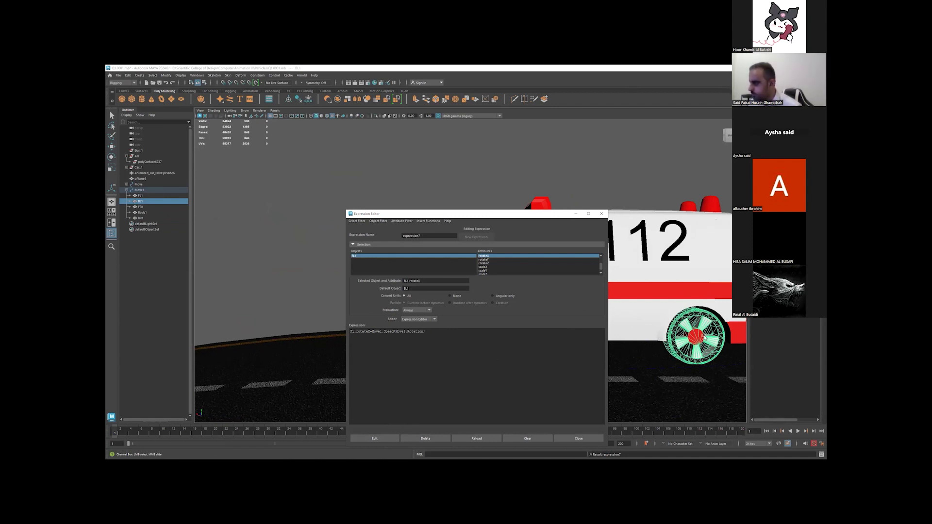
click(425, 438)
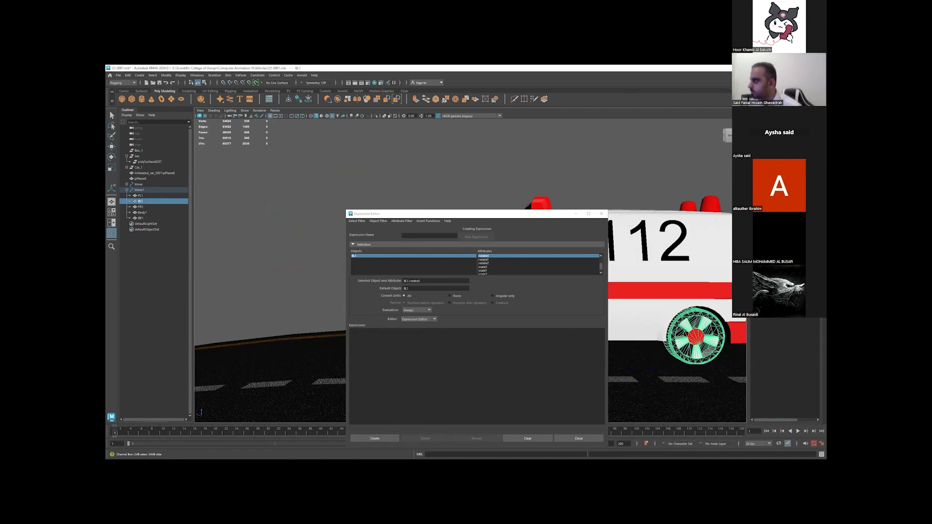
key(ctrl+v)
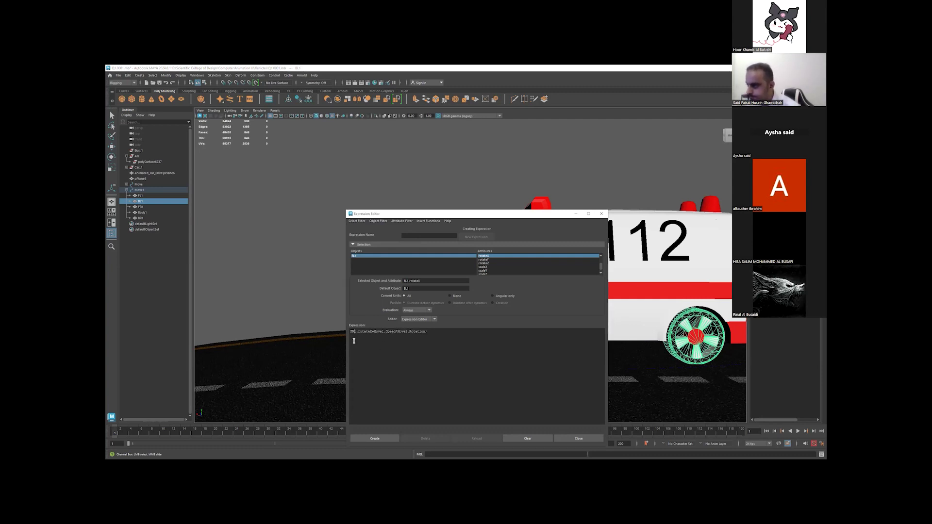
key(BackSpace)
text(BL)
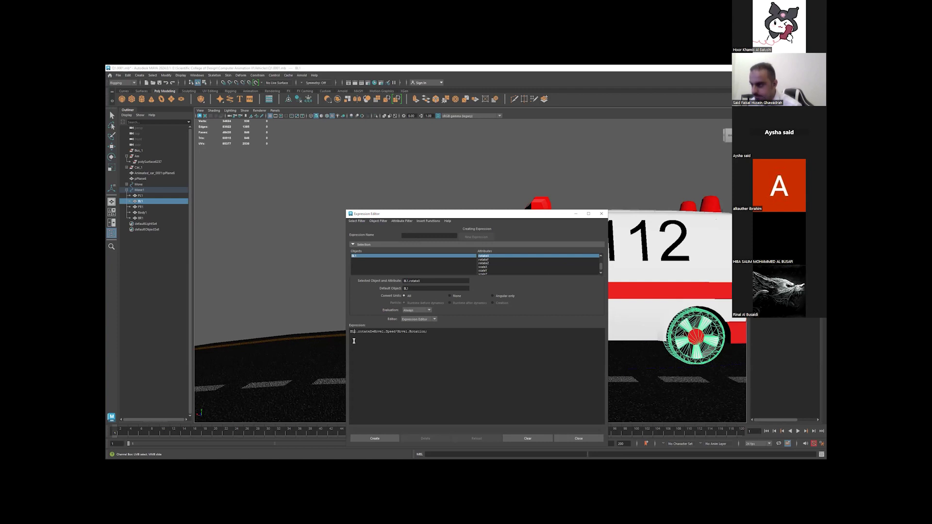
click(374, 438)
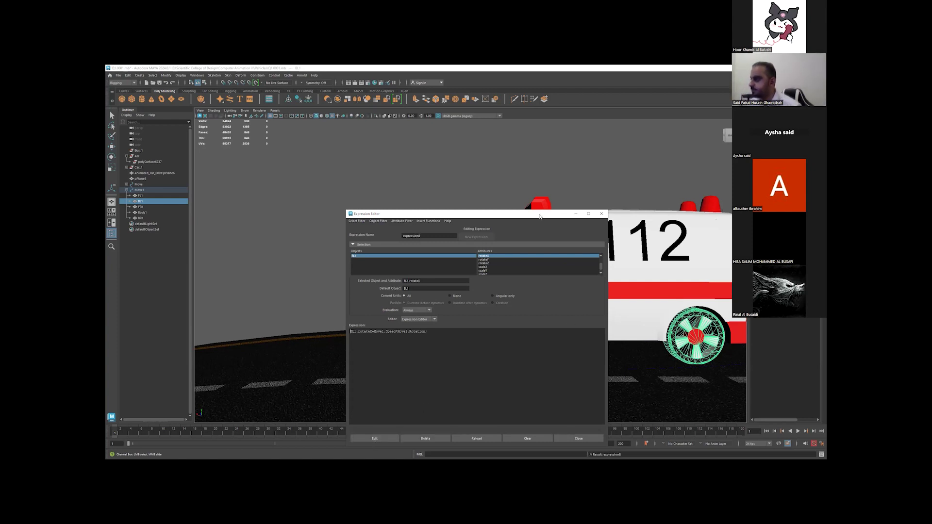
drag(371, 214, 200, 194)
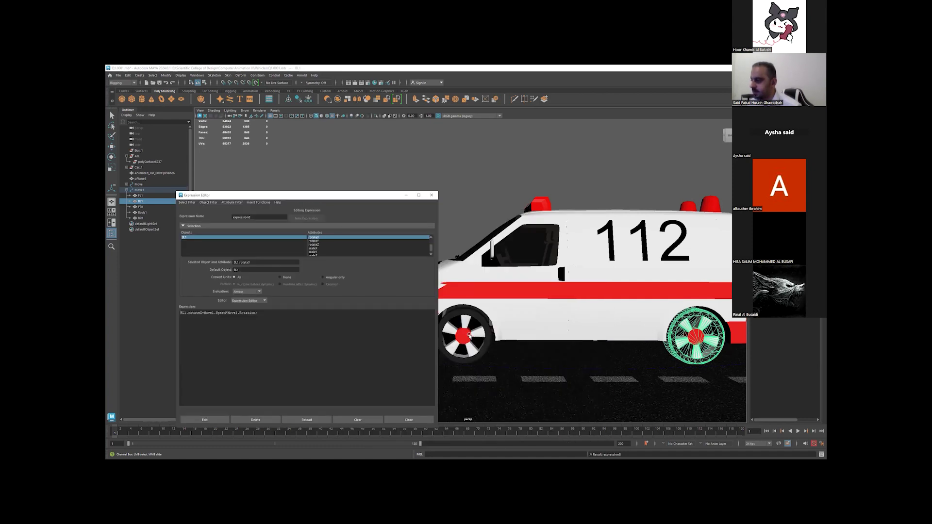
- Inspect the expressions on wheels FL1, BL1, FR1 and BR1, orbiting as needed
click(469, 334)
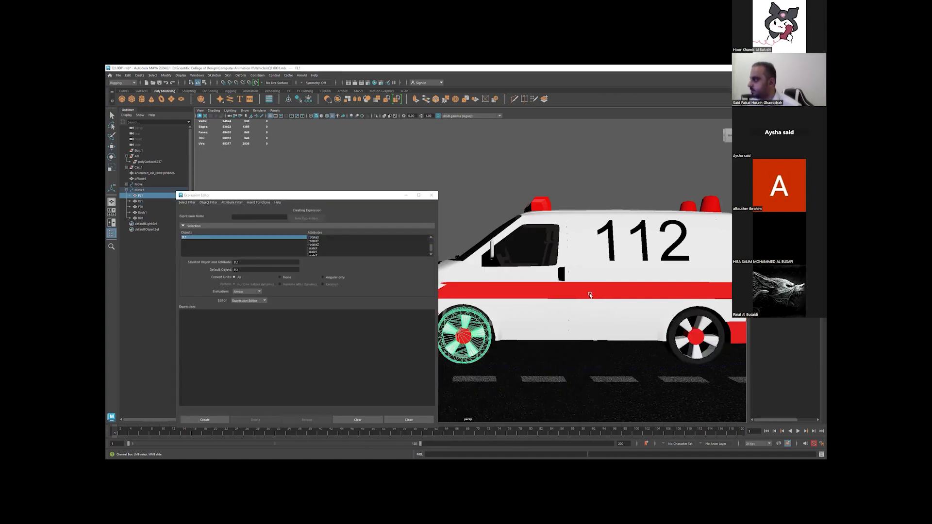
click(700, 337)
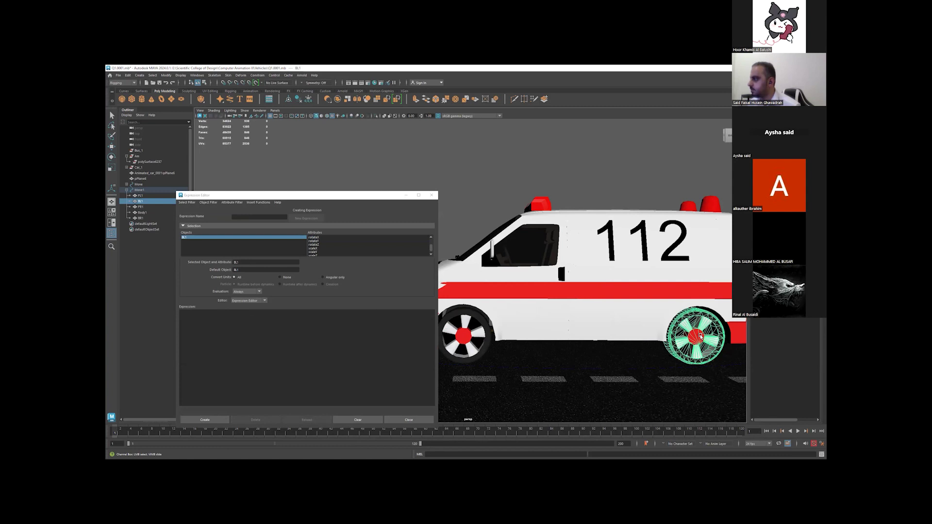
alt+drag(592, 343, 580, 343)
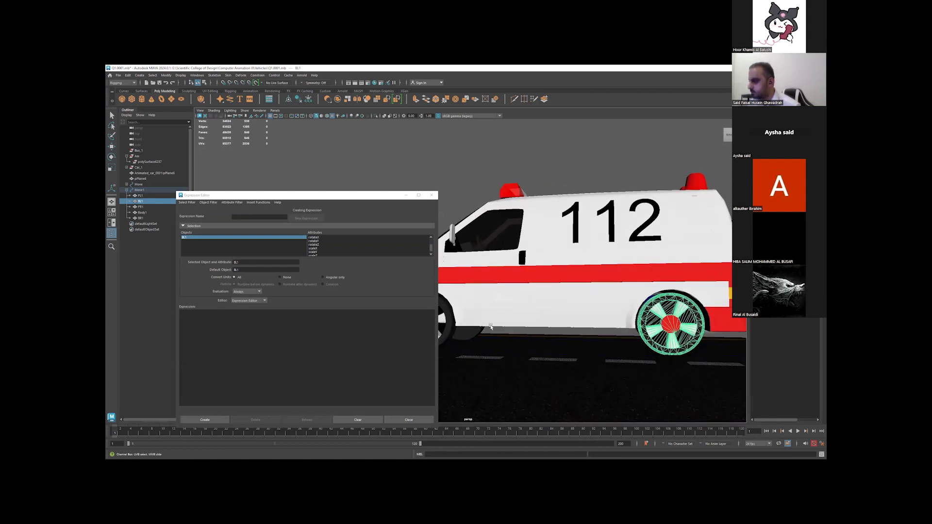
click(469, 329)
click(478, 334)
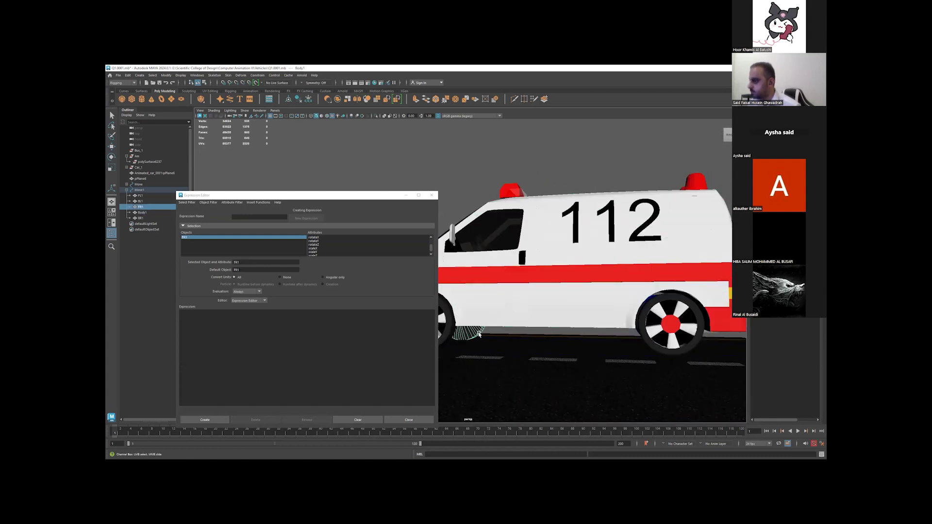
alt+drag(596, 339, 604, 339)
click(624, 337)
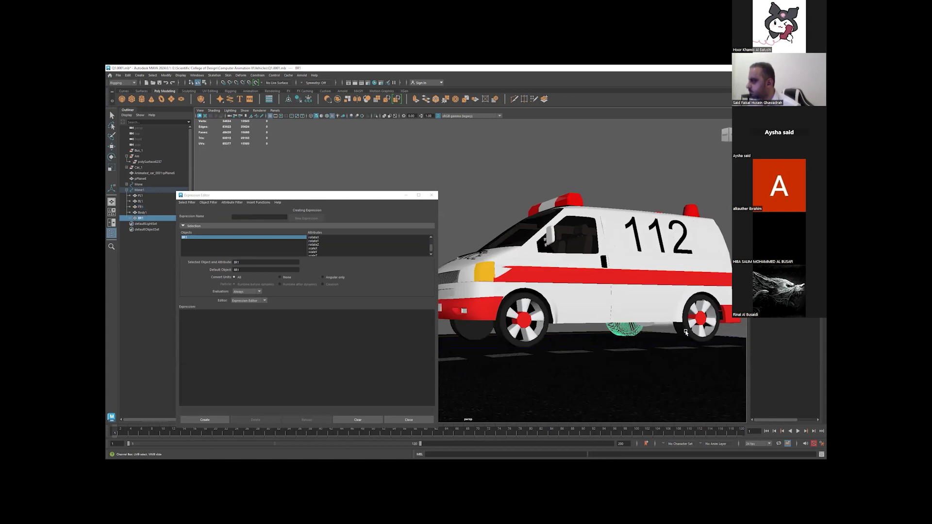
- Select wheel FL1 and load its existing rotateX expression, expression7
click(530, 322)
mouse_move(554, 330)
alt+mouse_down()
mouse_move(564, 332)
mouse_move(534, 333)
alt+mouse_up()
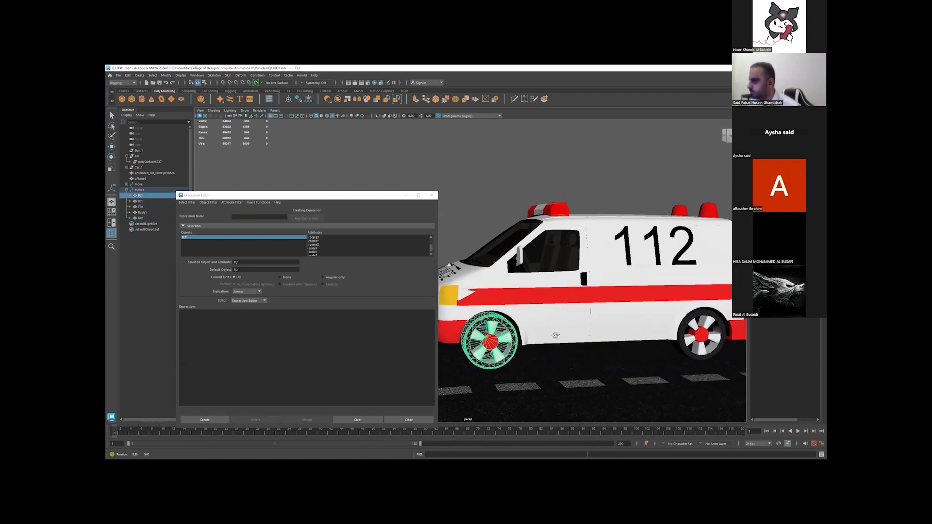
click(313, 237)
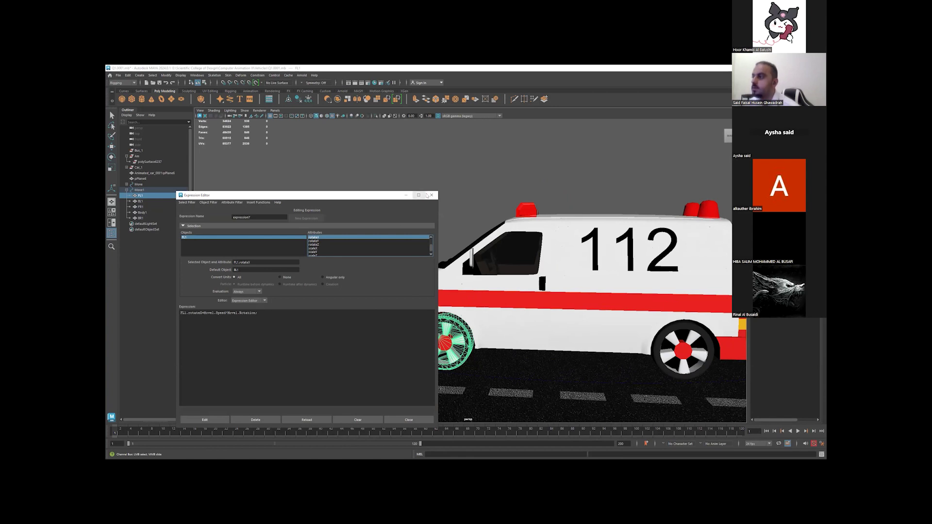
- Close the Expression Editor, select the whole ambulance via Move1, and orbit around it
click(430, 196)
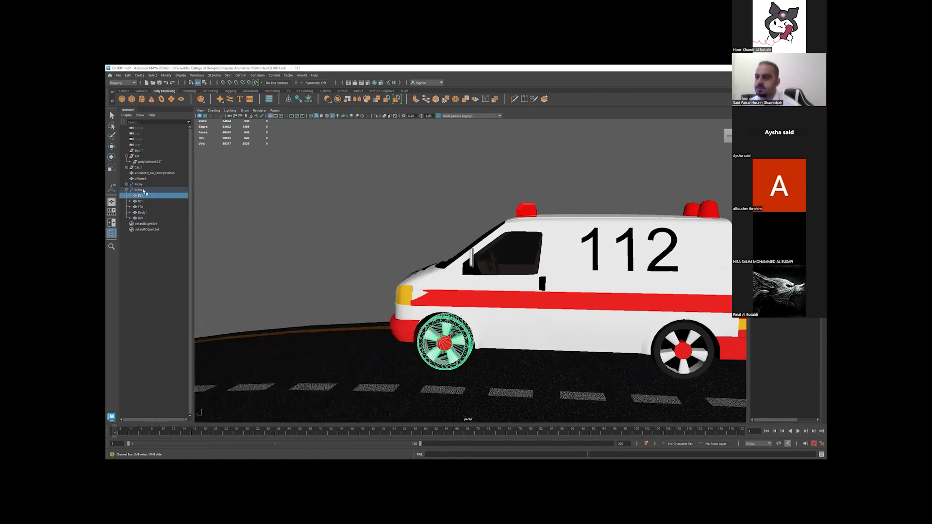
key(Up)
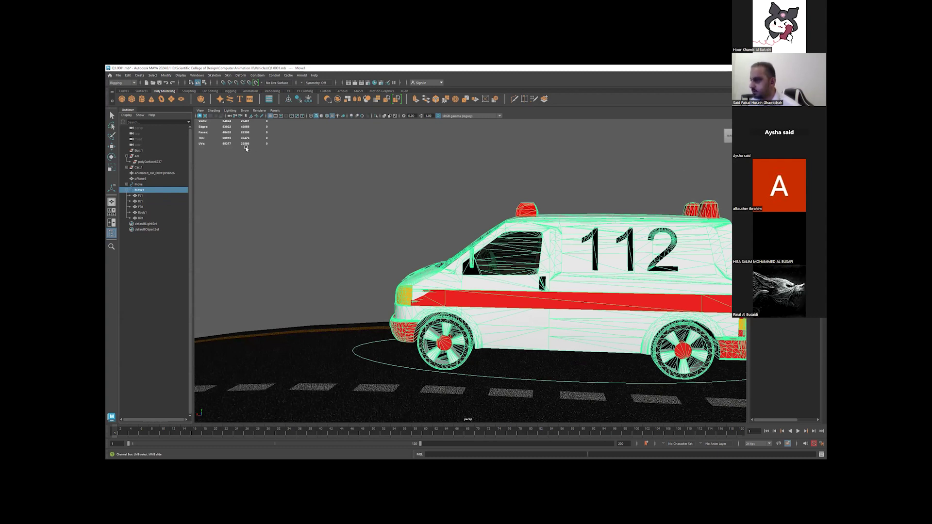
alt+drag(328, 206, 327, 197)
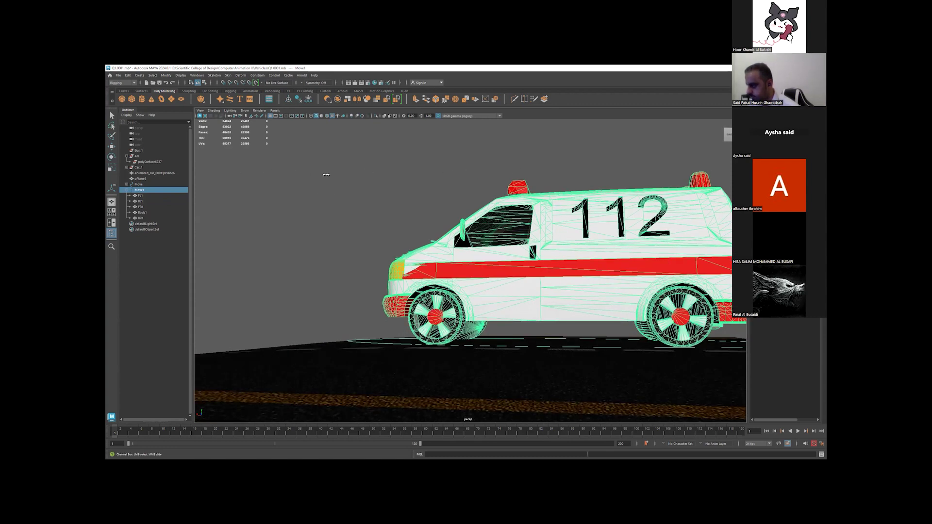
mouse_move(322, 200)
alt+mouse_down()
mouse_move(410, 208)
mouse_move(305, 177)
alt+mouse_up()
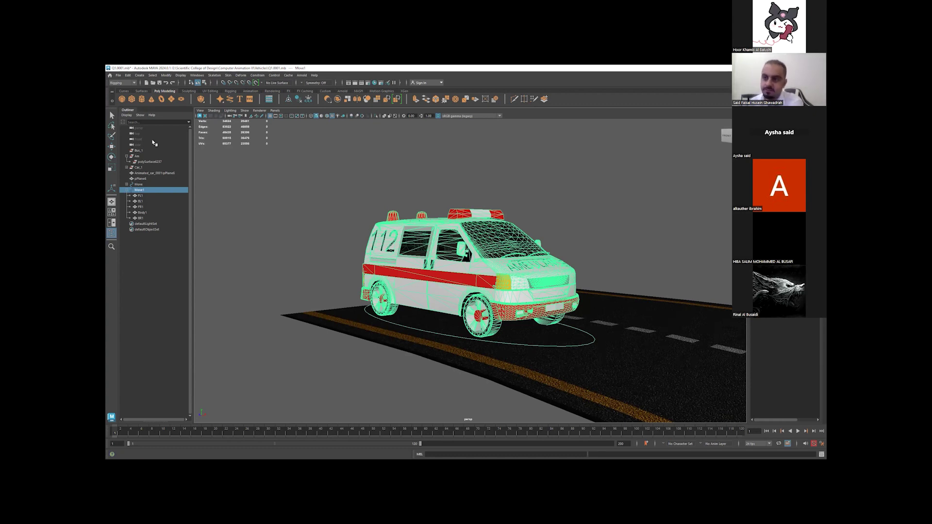
- Expand and select the school bus's Move group in the Outliner, then switch to Rotate
click(128, 184)
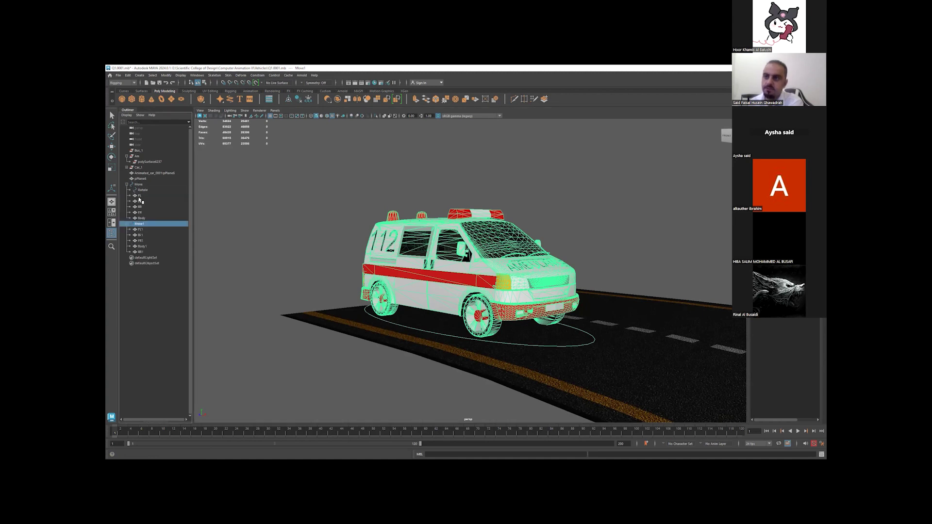
click(140, 185)
key(e)
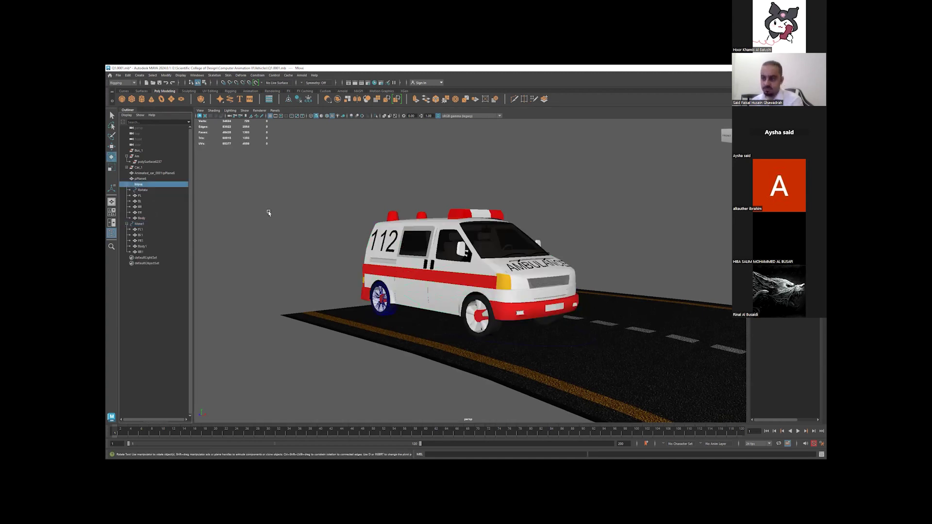